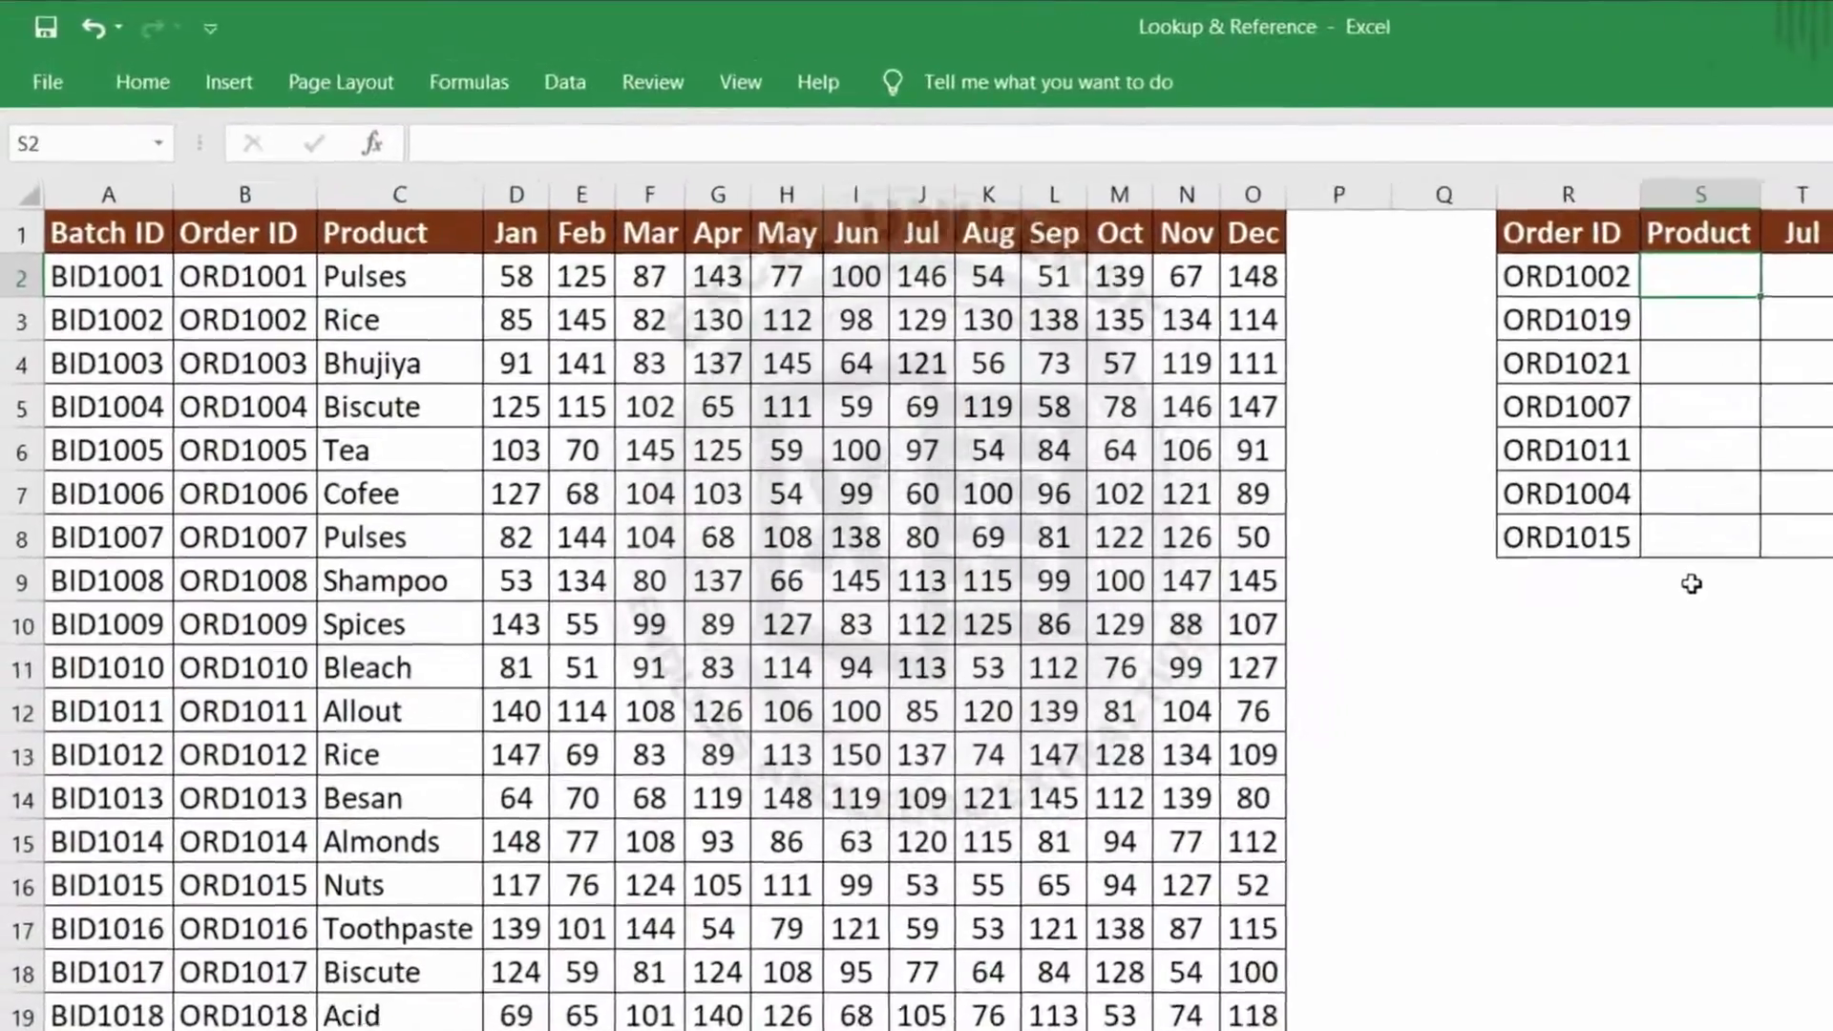
pyautogui.click(465, 81)
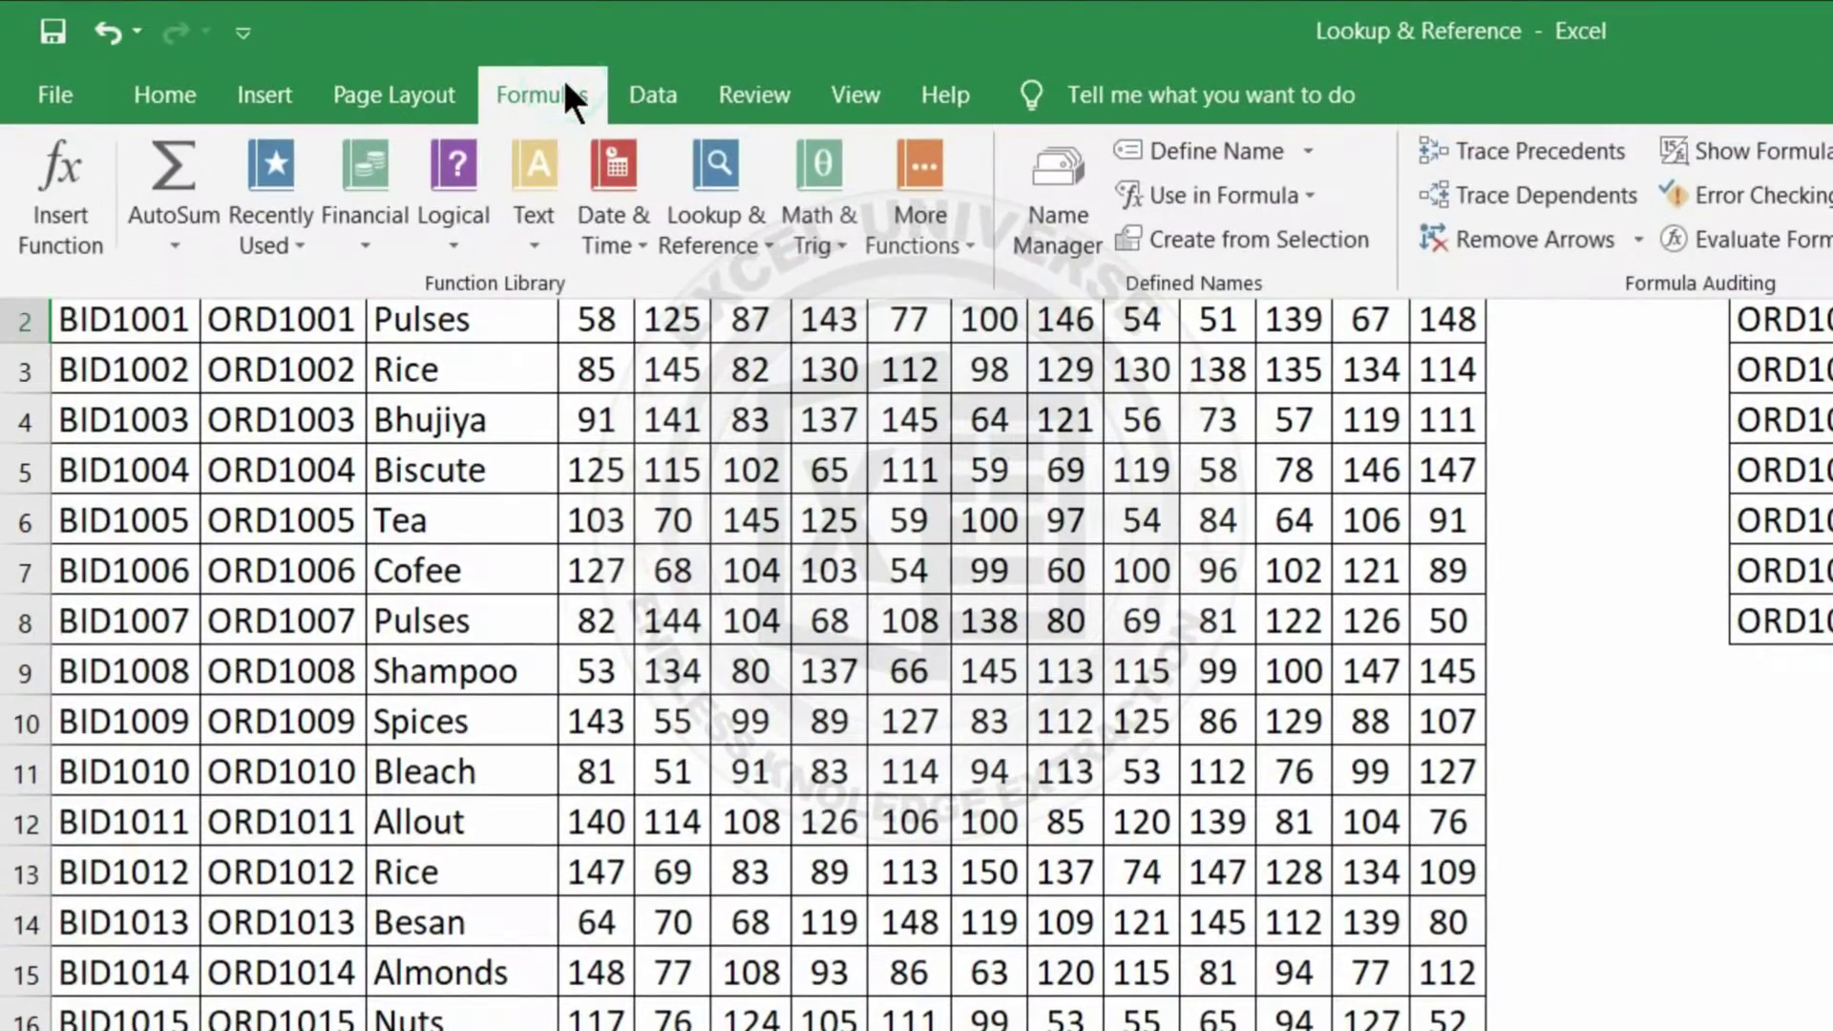
pyautogui.click(721, 218)
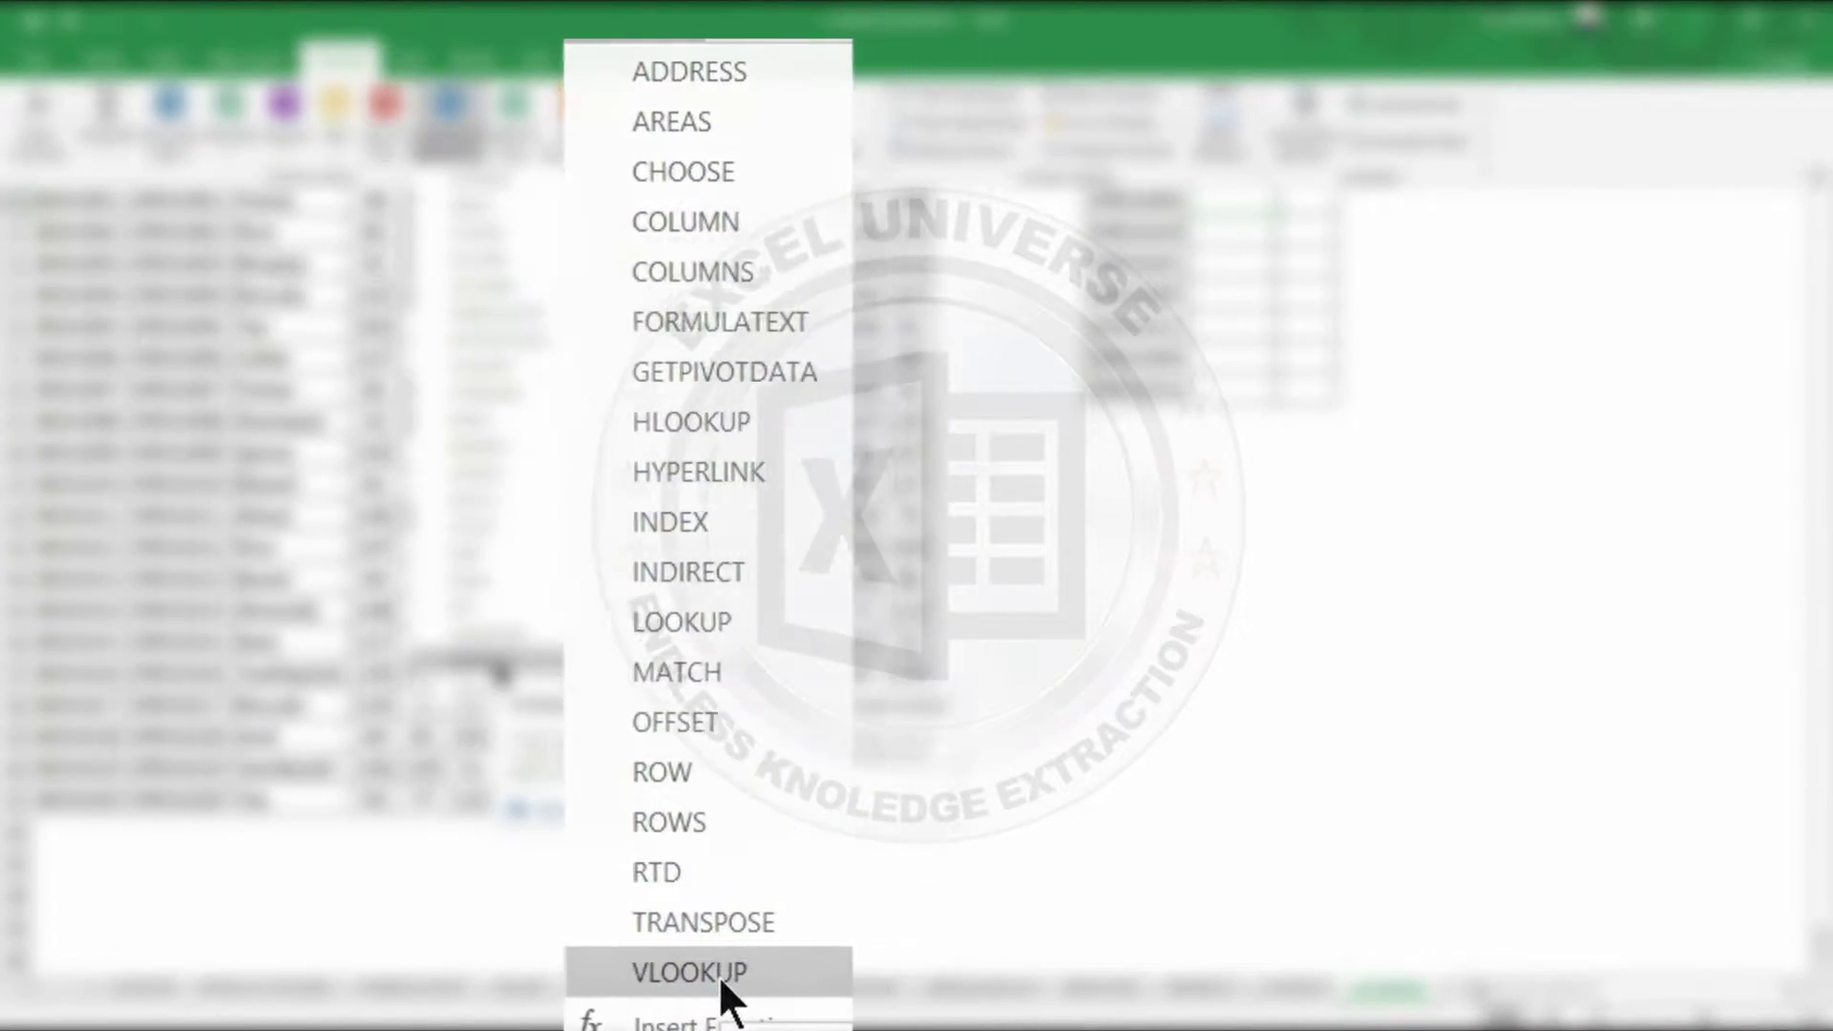
pyautogui.click(726, 976)
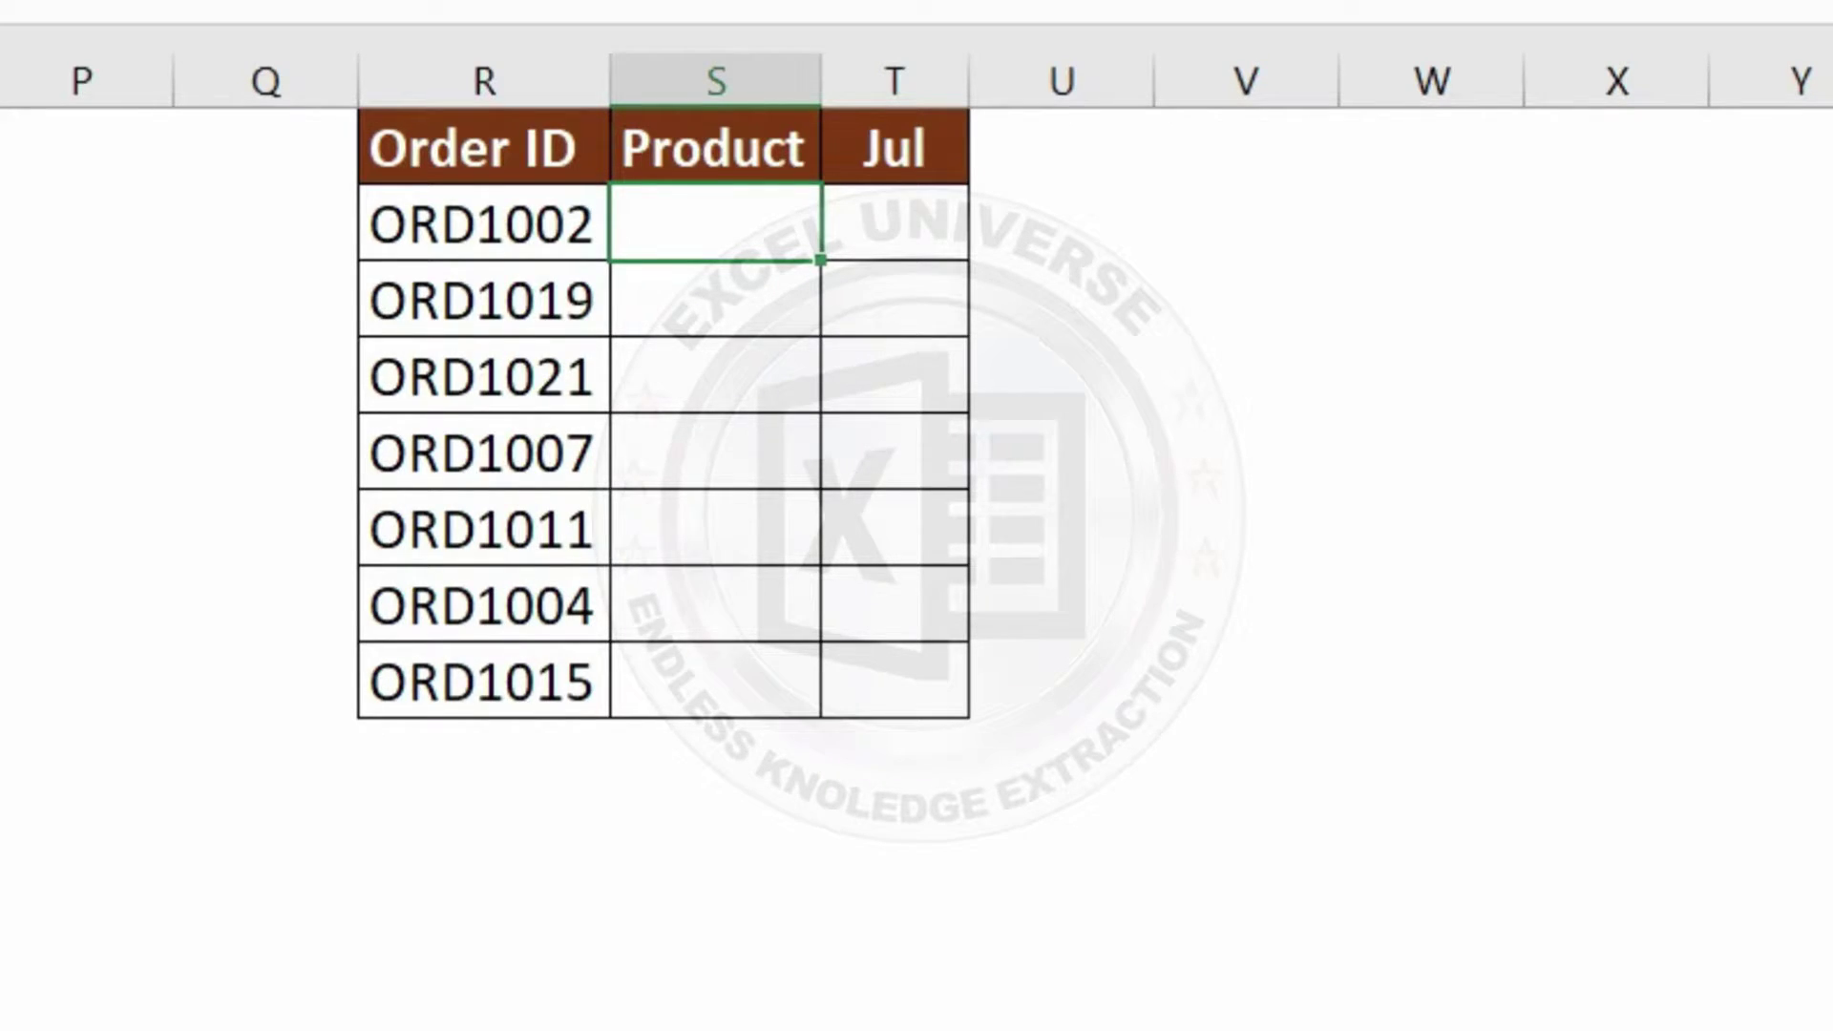
# Start a VLOOKUP formula in cell S2 with its function arguments dialog and set the lookup value to column R:R
pyautogui.write('=v')
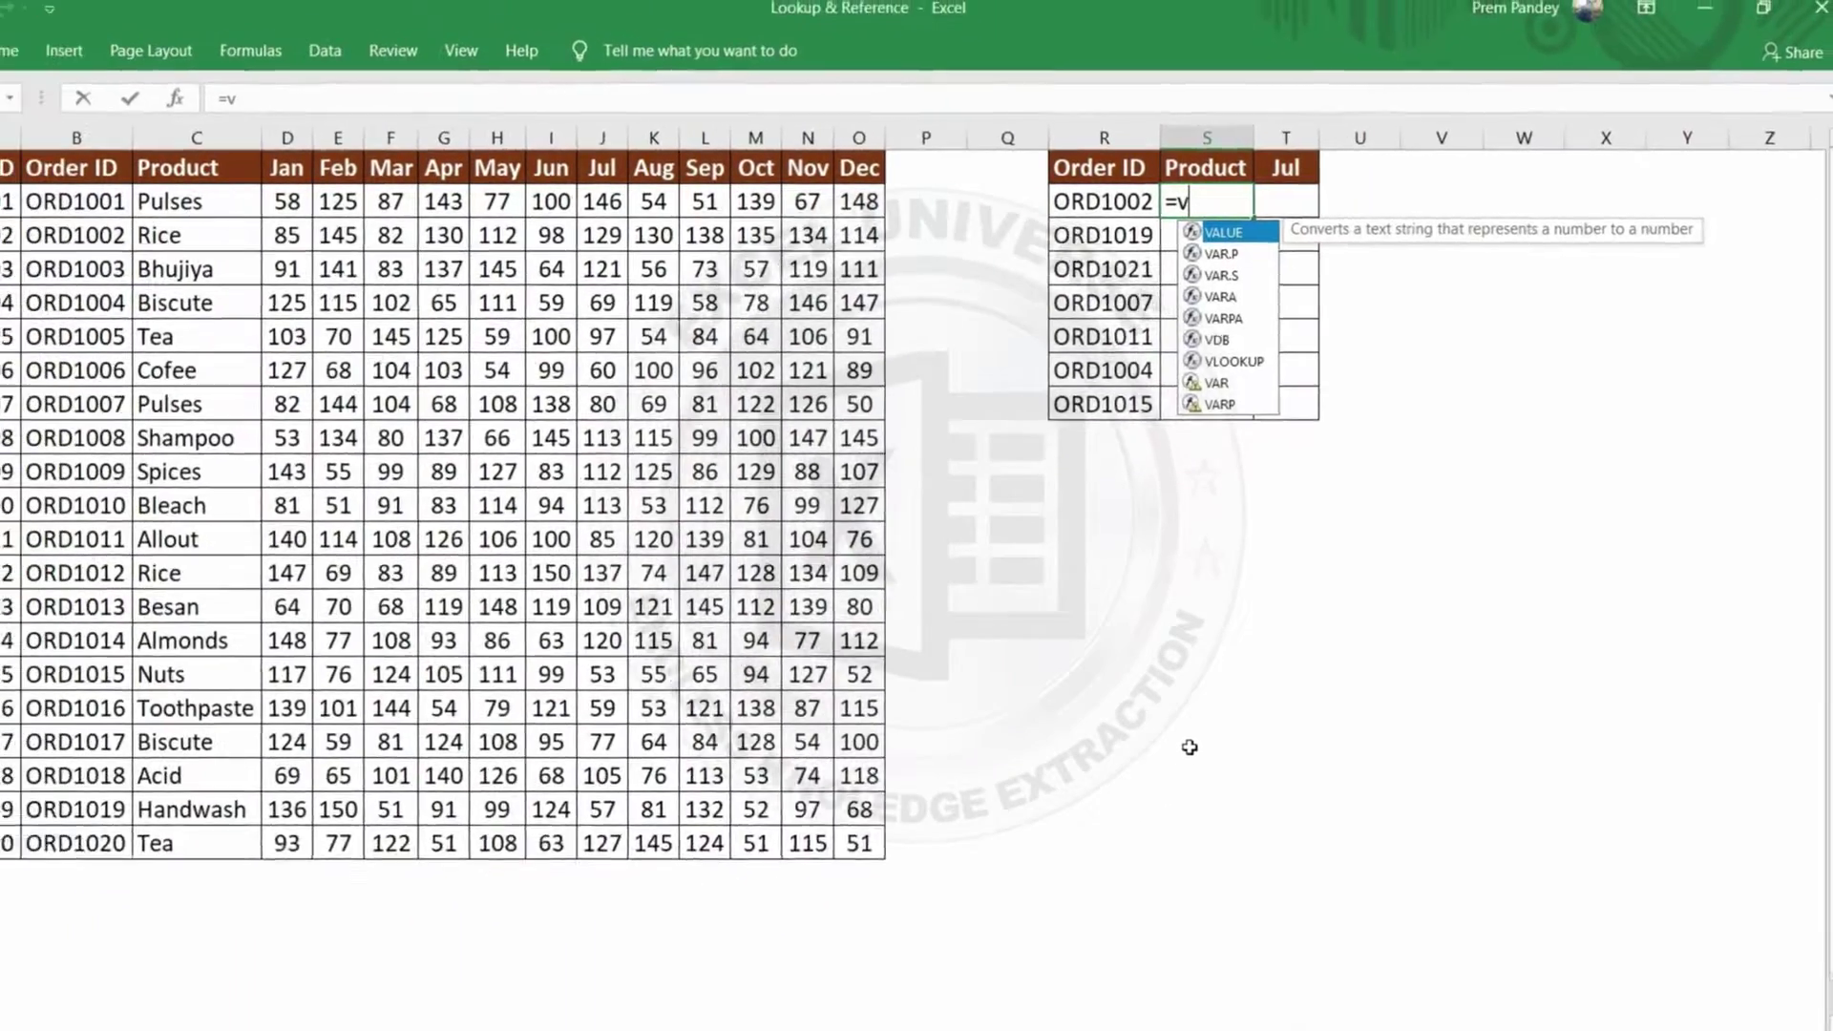
pyautogui.write('loo')
pyautogui.press('Tab')
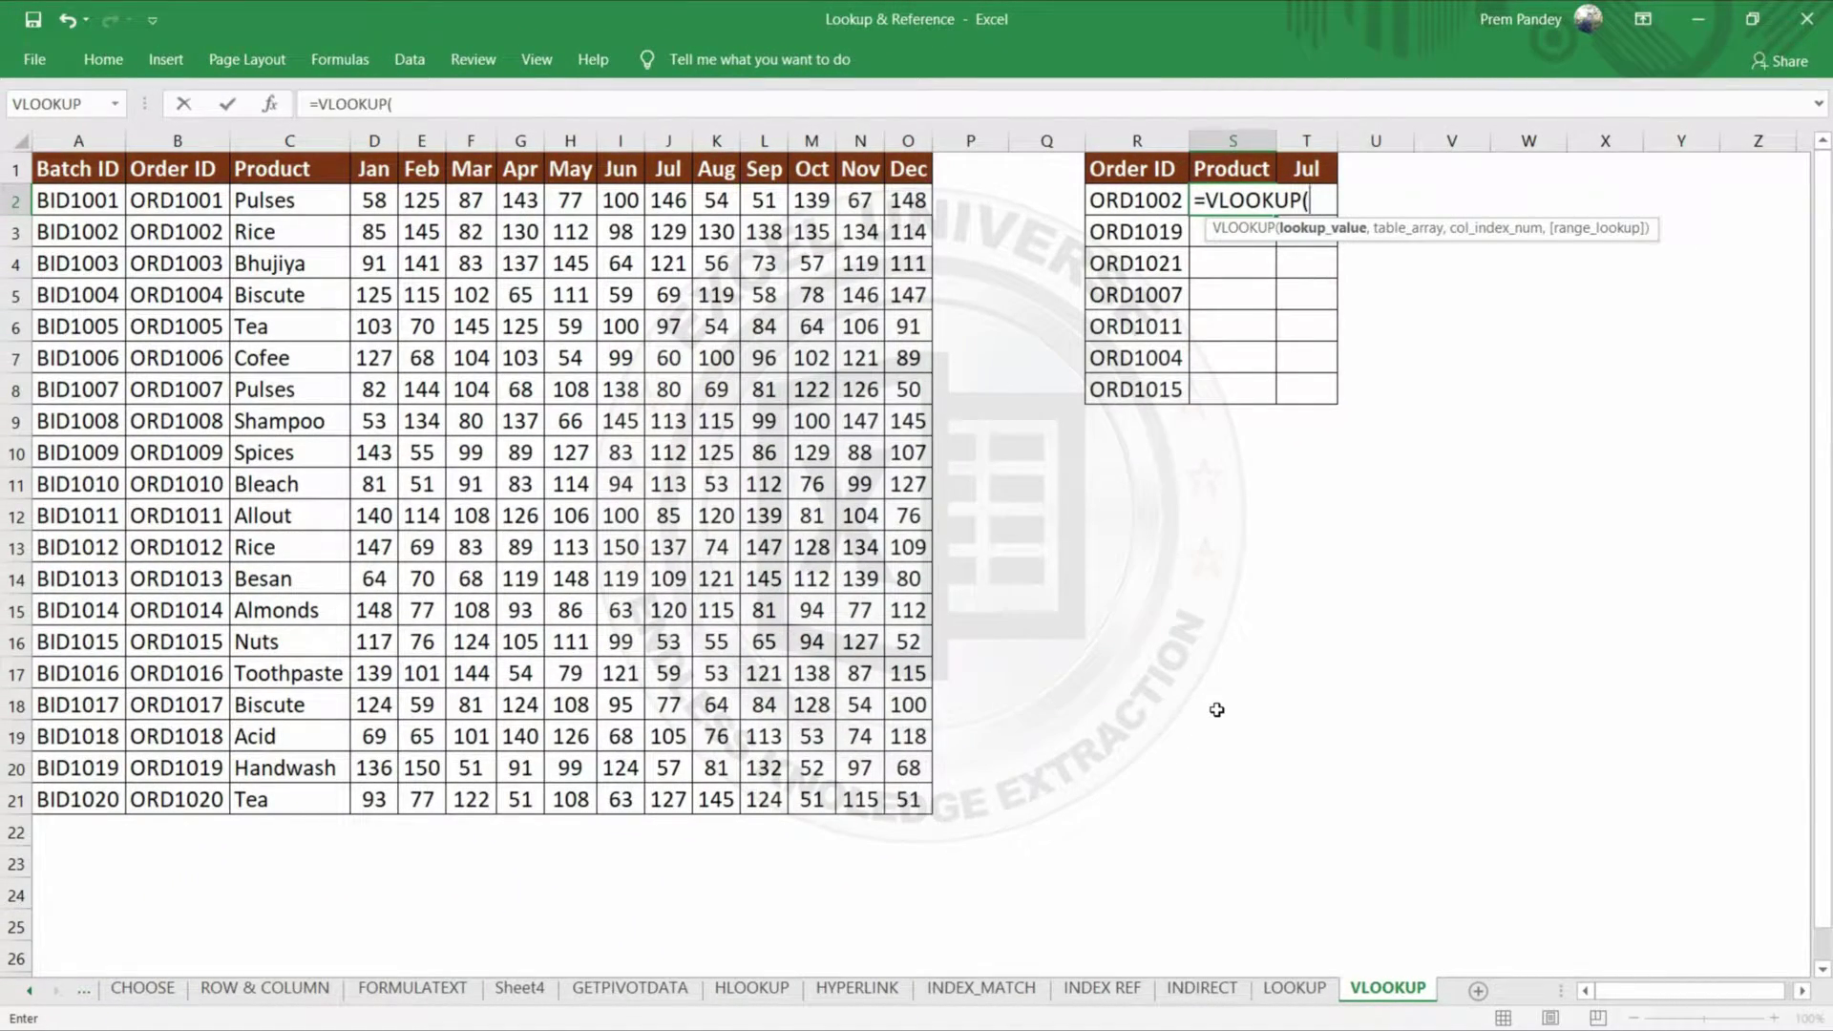
pyautogui.hotkey('ctrl', 'a')
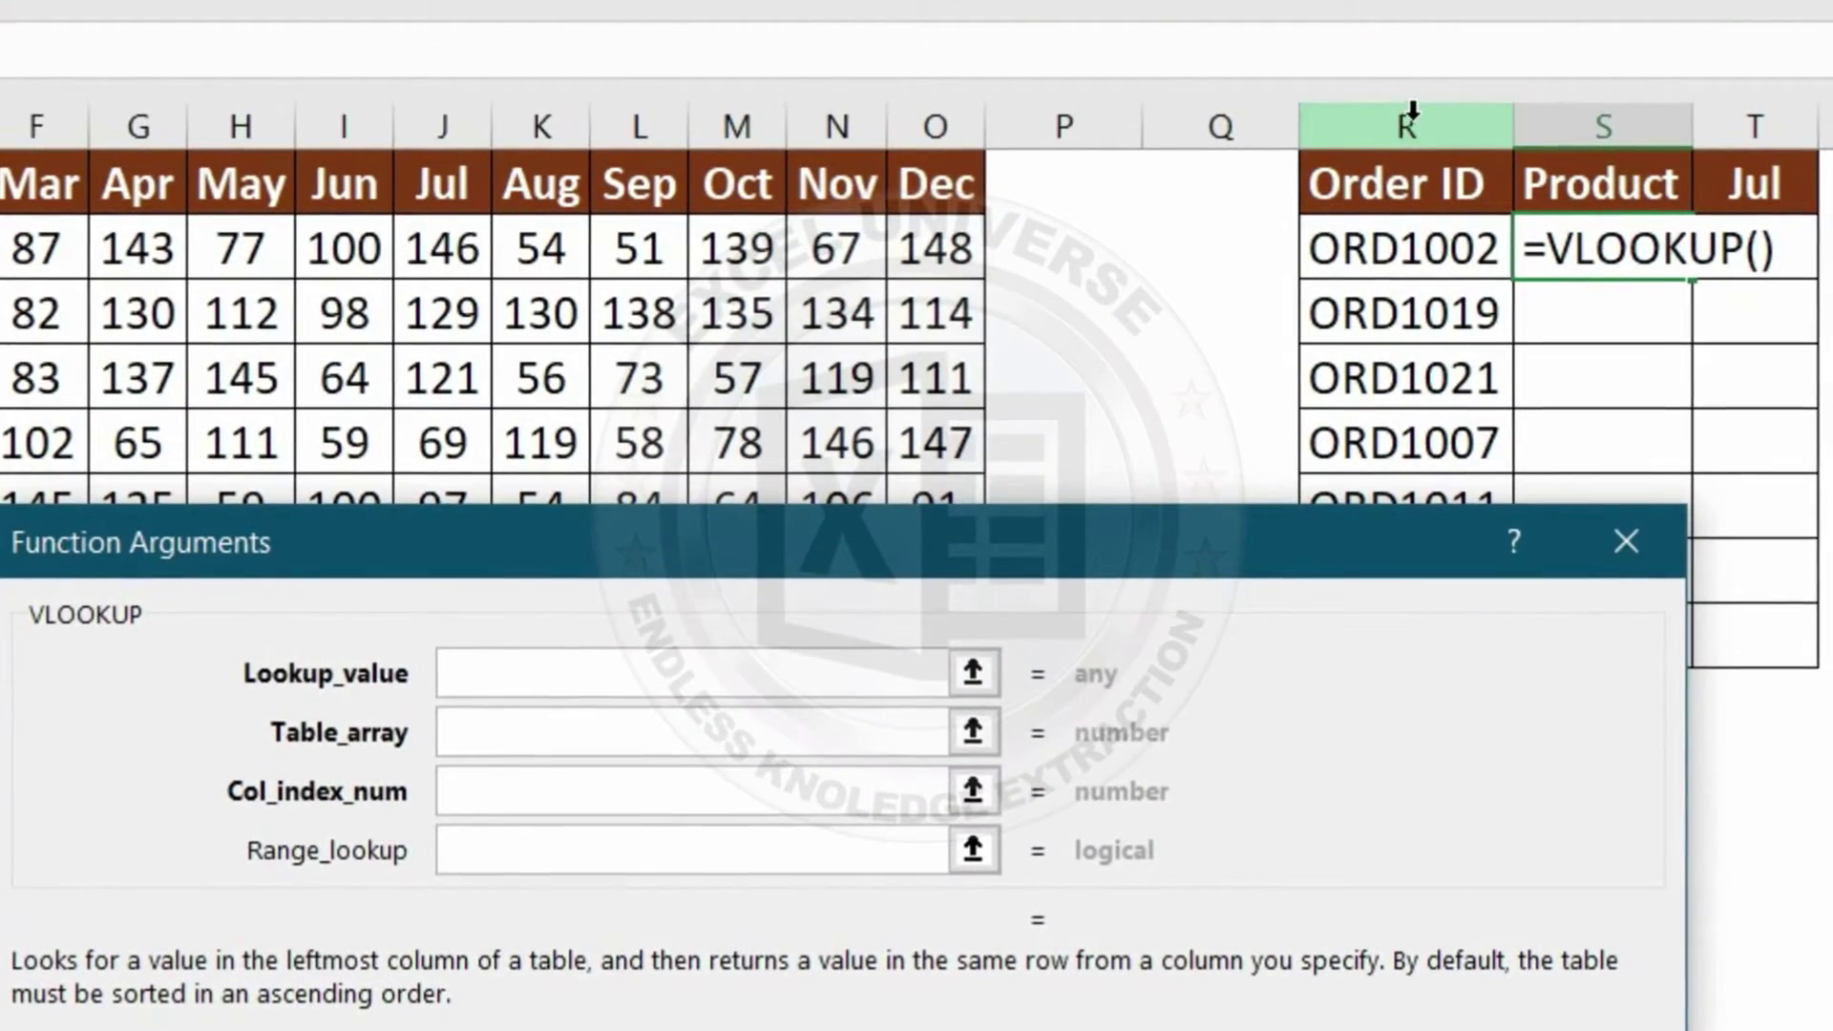
pyautogui.click(1508, 107)
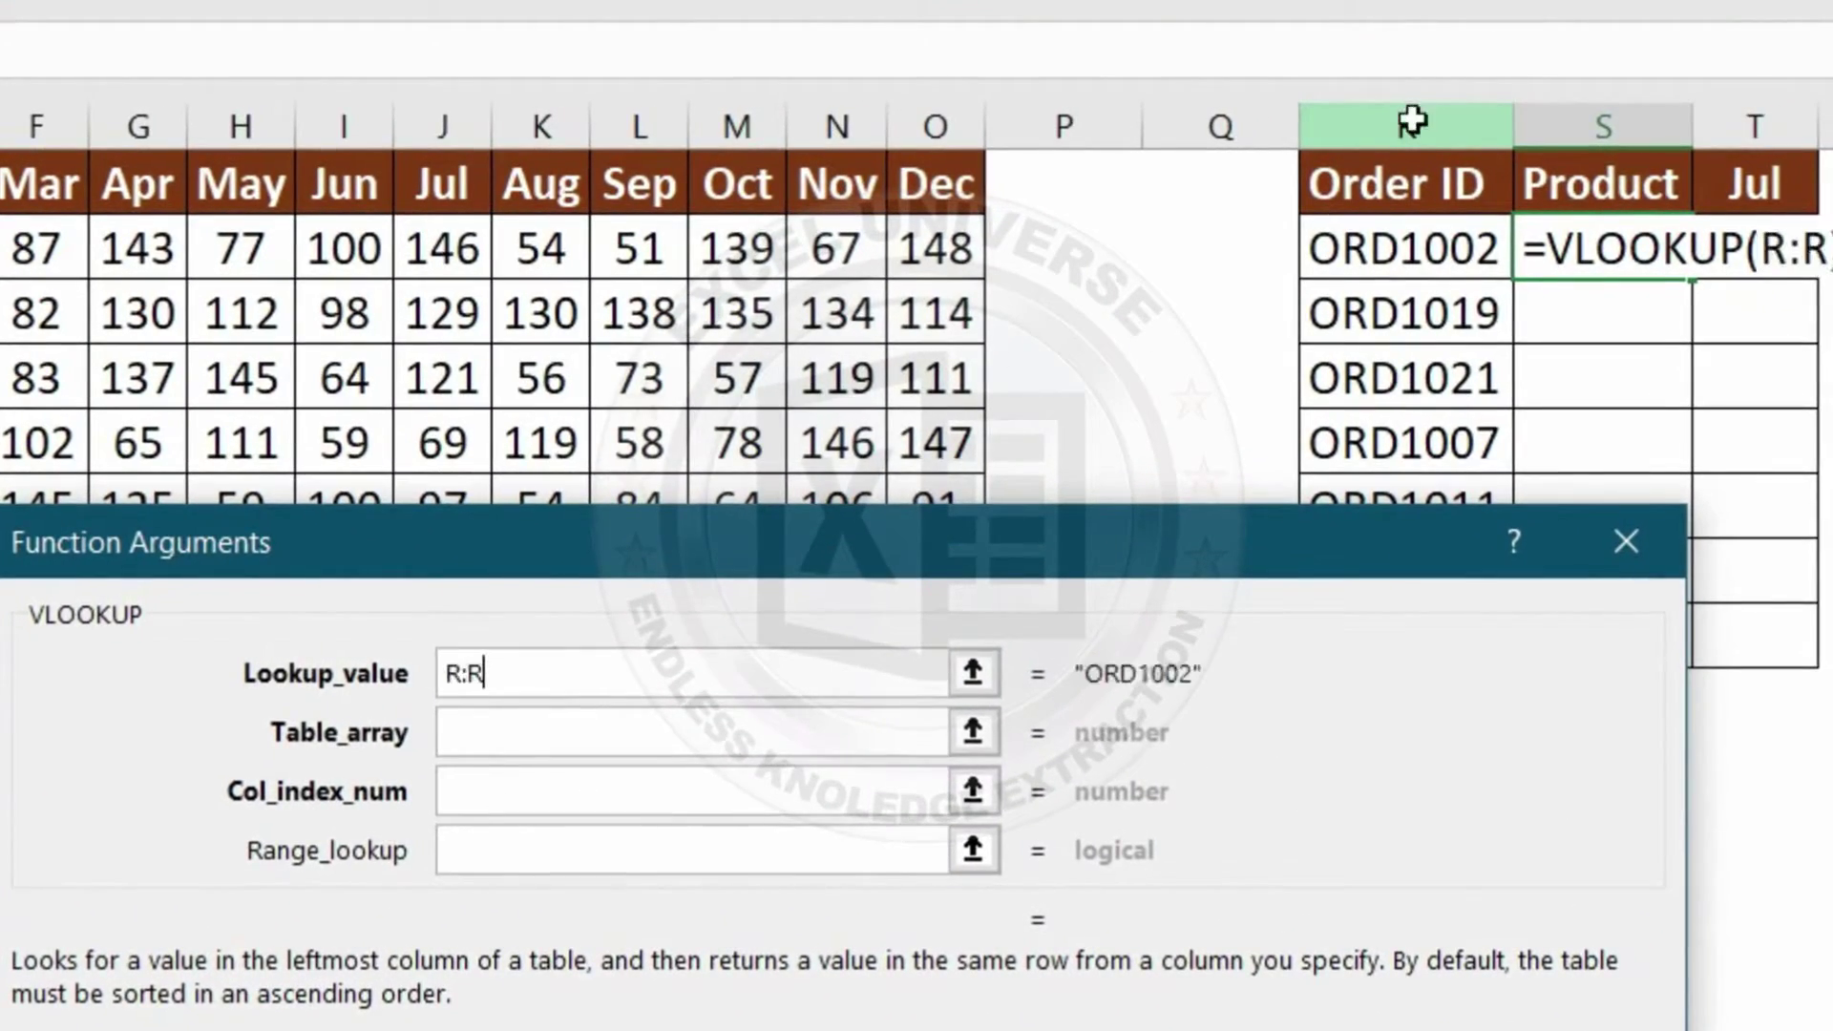
pyautogui.press('Tab')
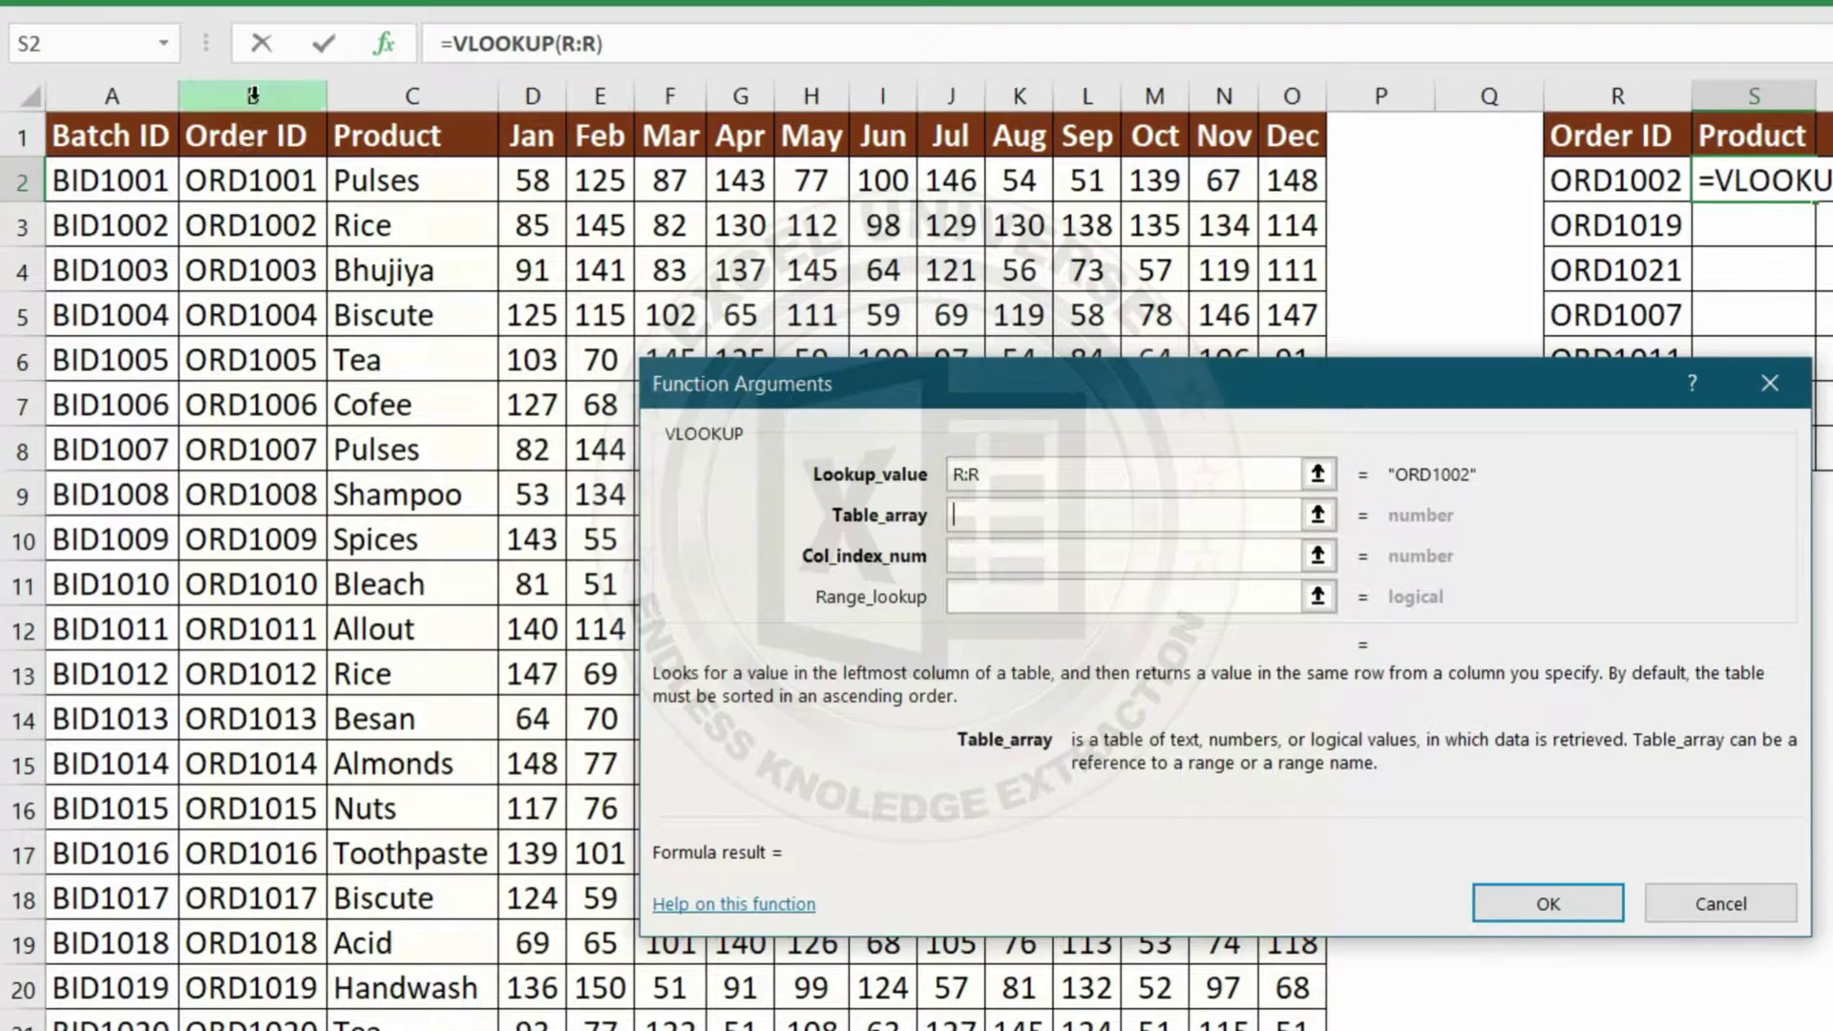
# Try columns B:O and A:O as the VLOOKUP table array, and clear the entry again
pyautogui.moveTo(252, 95); pyautogui.dragTo(1309, 123)
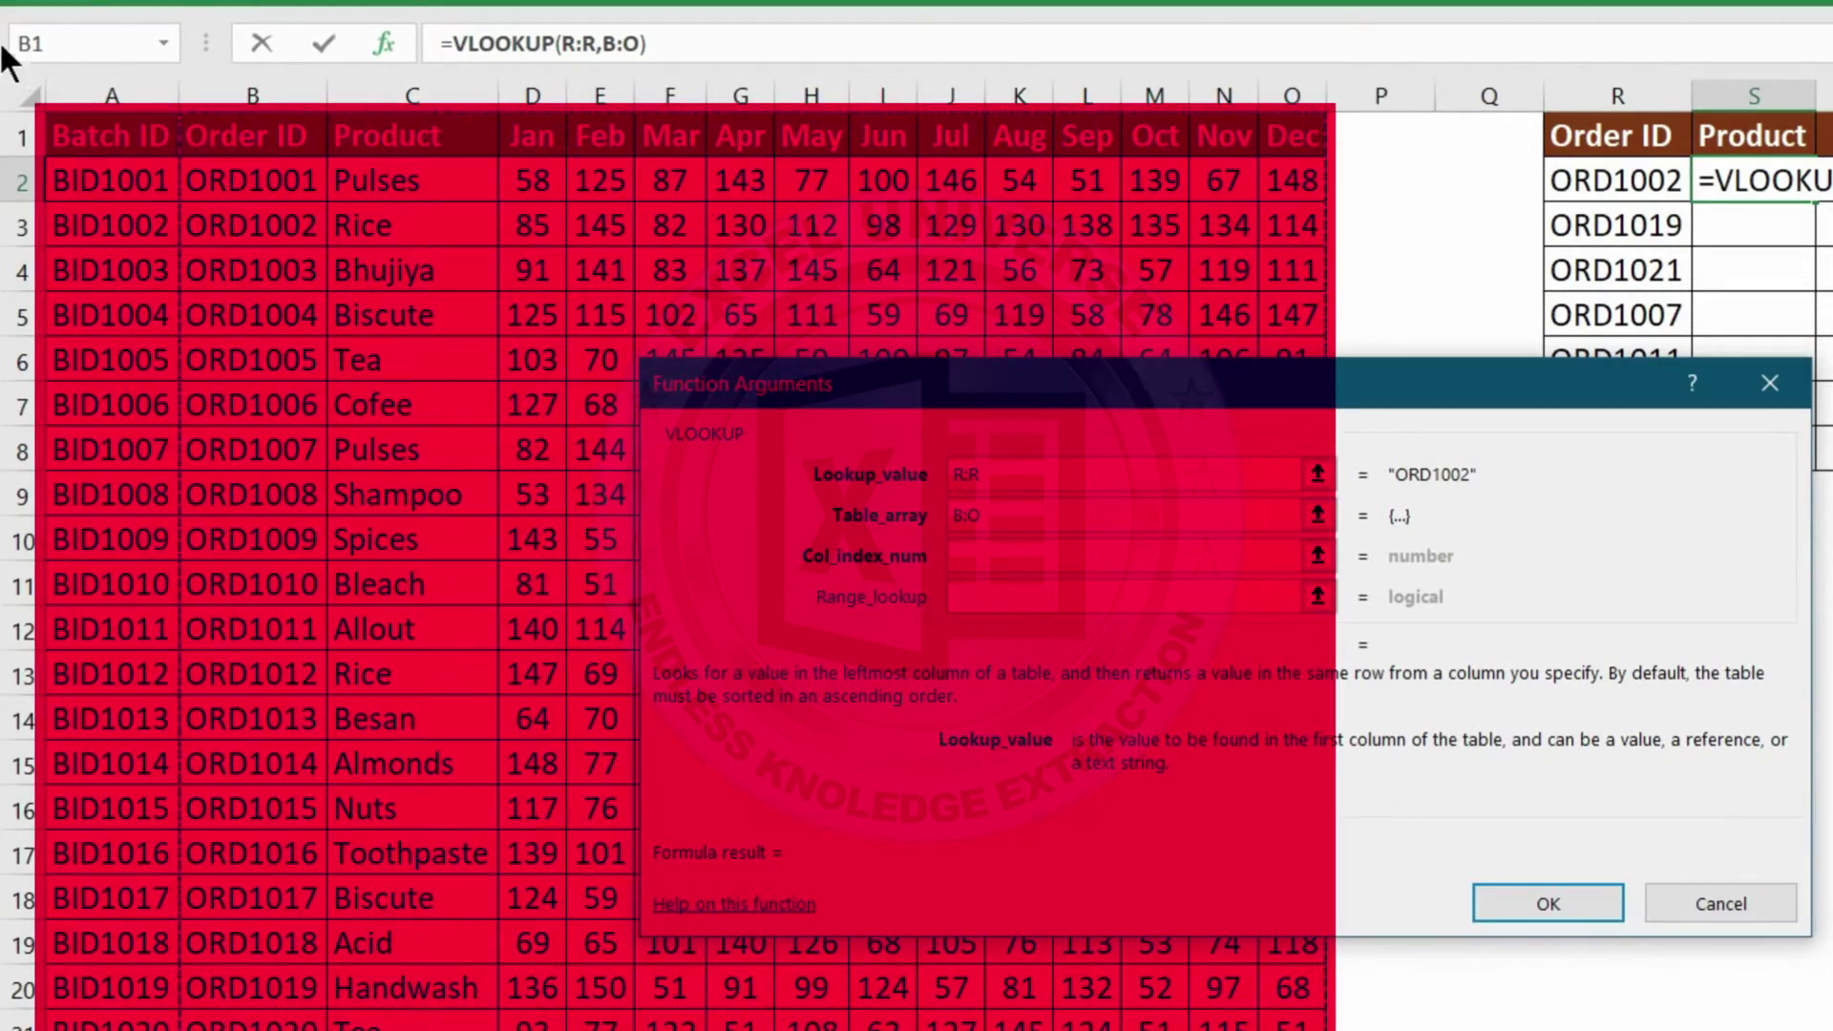
pyautogui.click(131, 93)
pyautogui.moveTo(131, 93); pyautogui.dragTo(1292, 96)
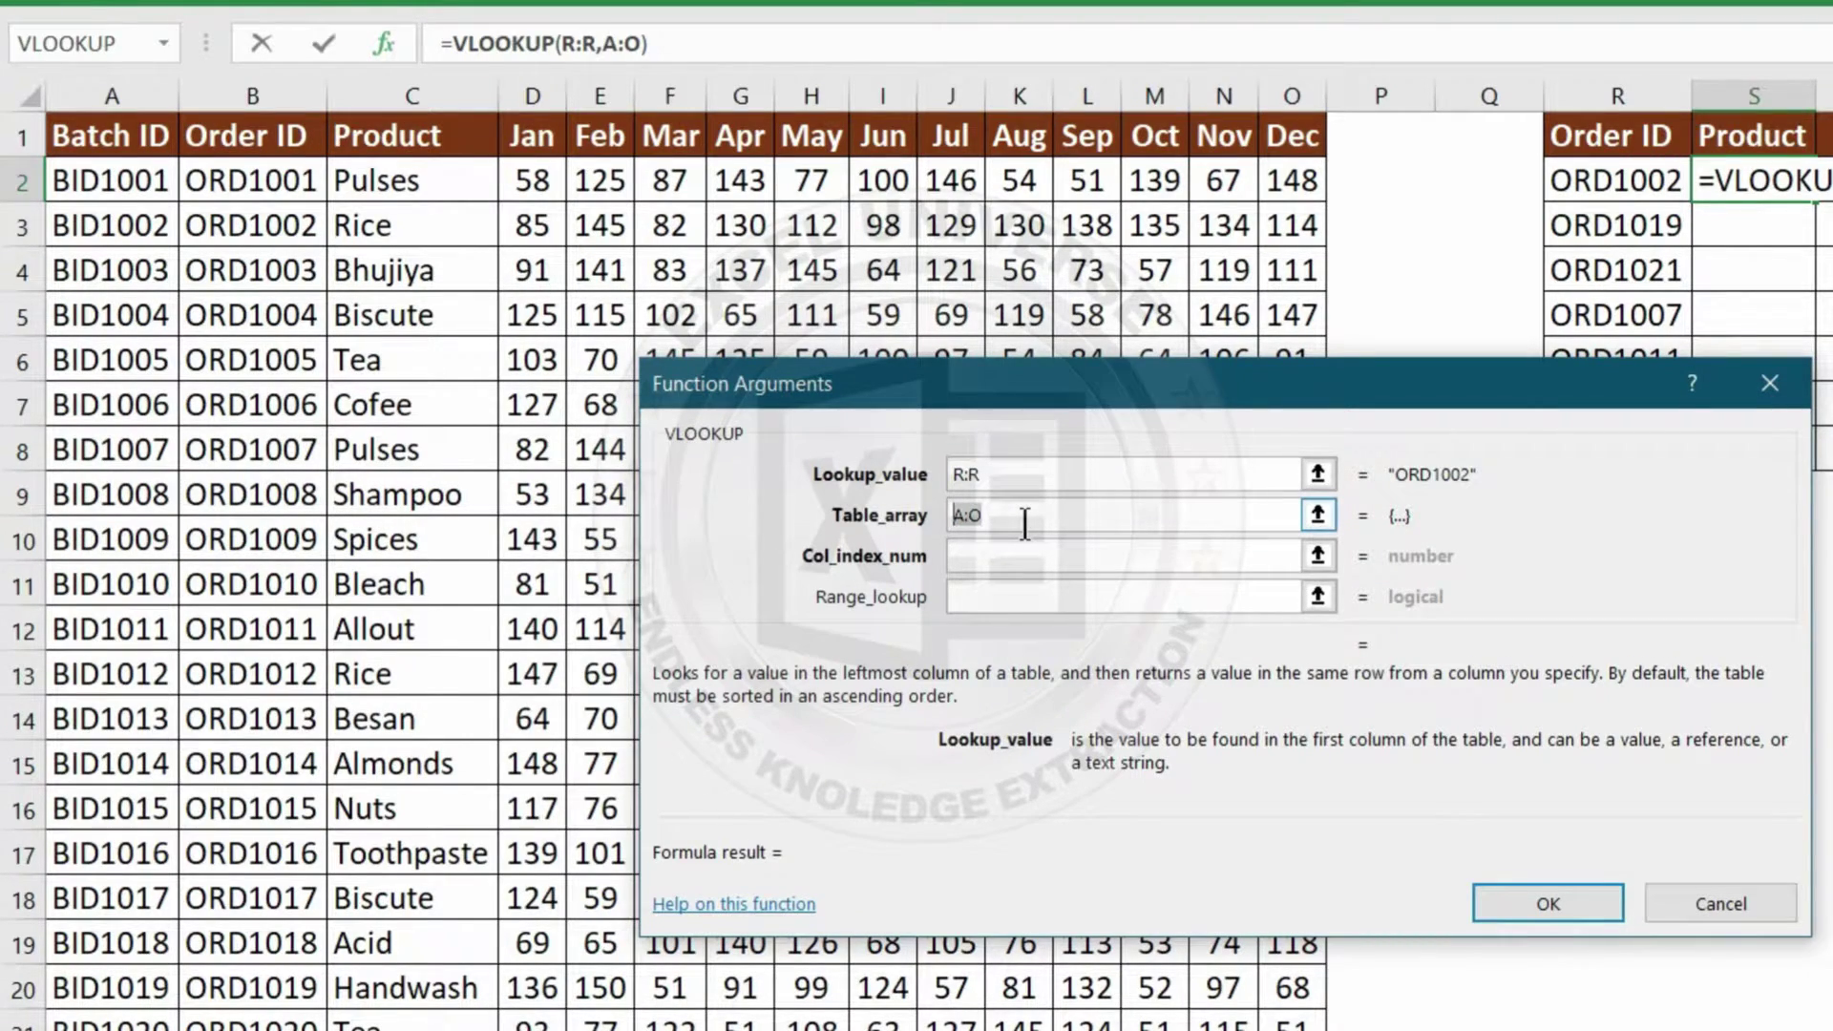
pyautogui.press('BackSpace')
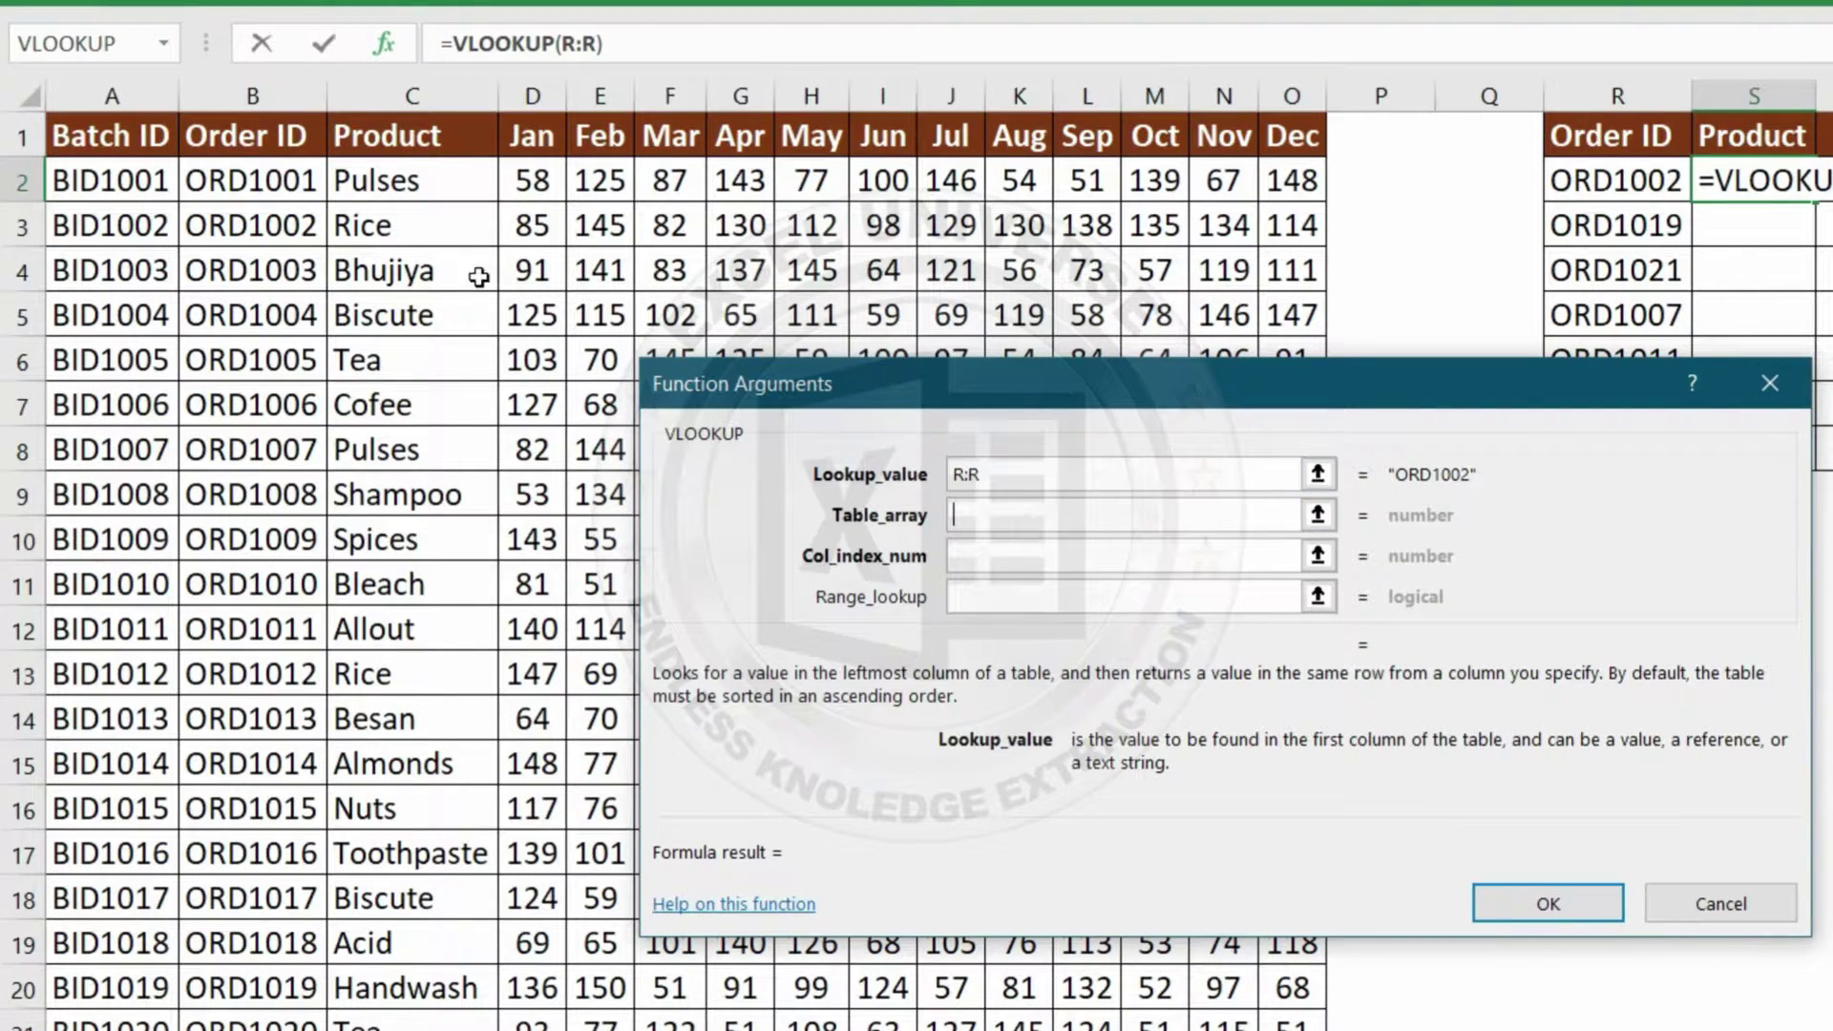
# Complete the Product lookup in S2 with table array B:O, column index 2 and range lookup 0
pyautogui.moveTo(252, 96); pyautogui.dragTo(1293, 174)
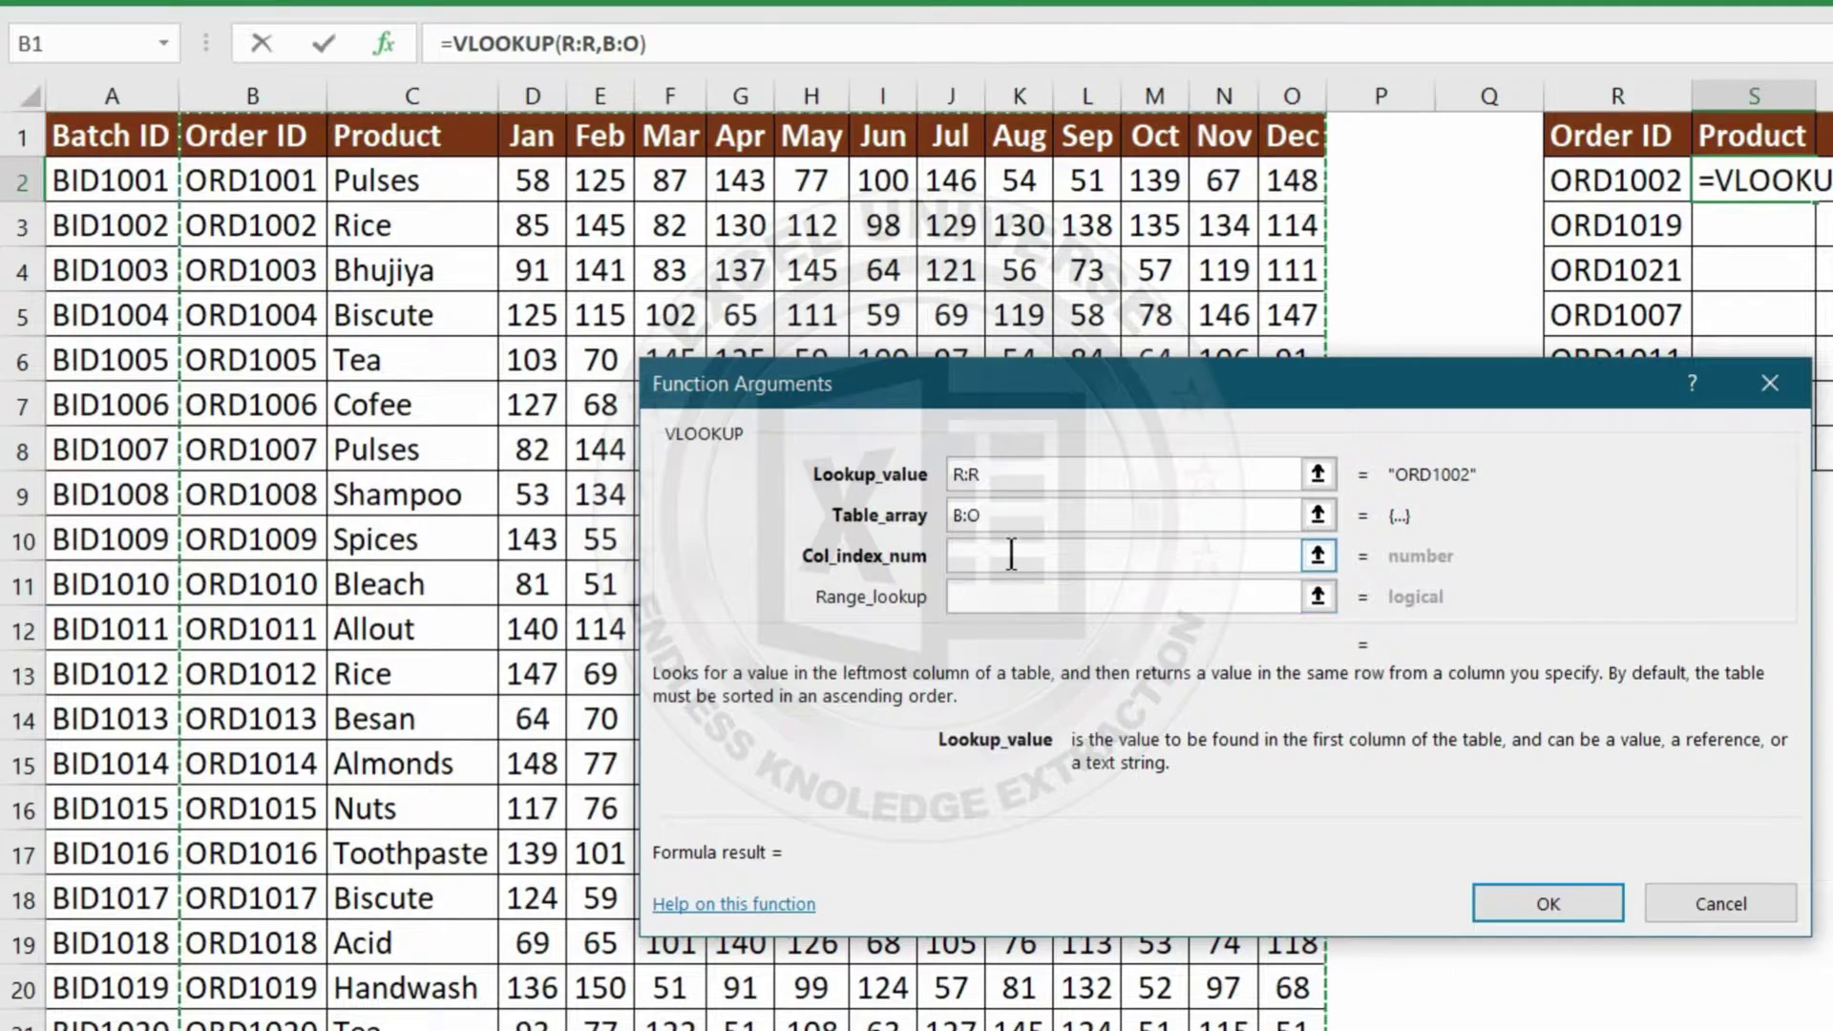
pyautogui.click(1012, 554)
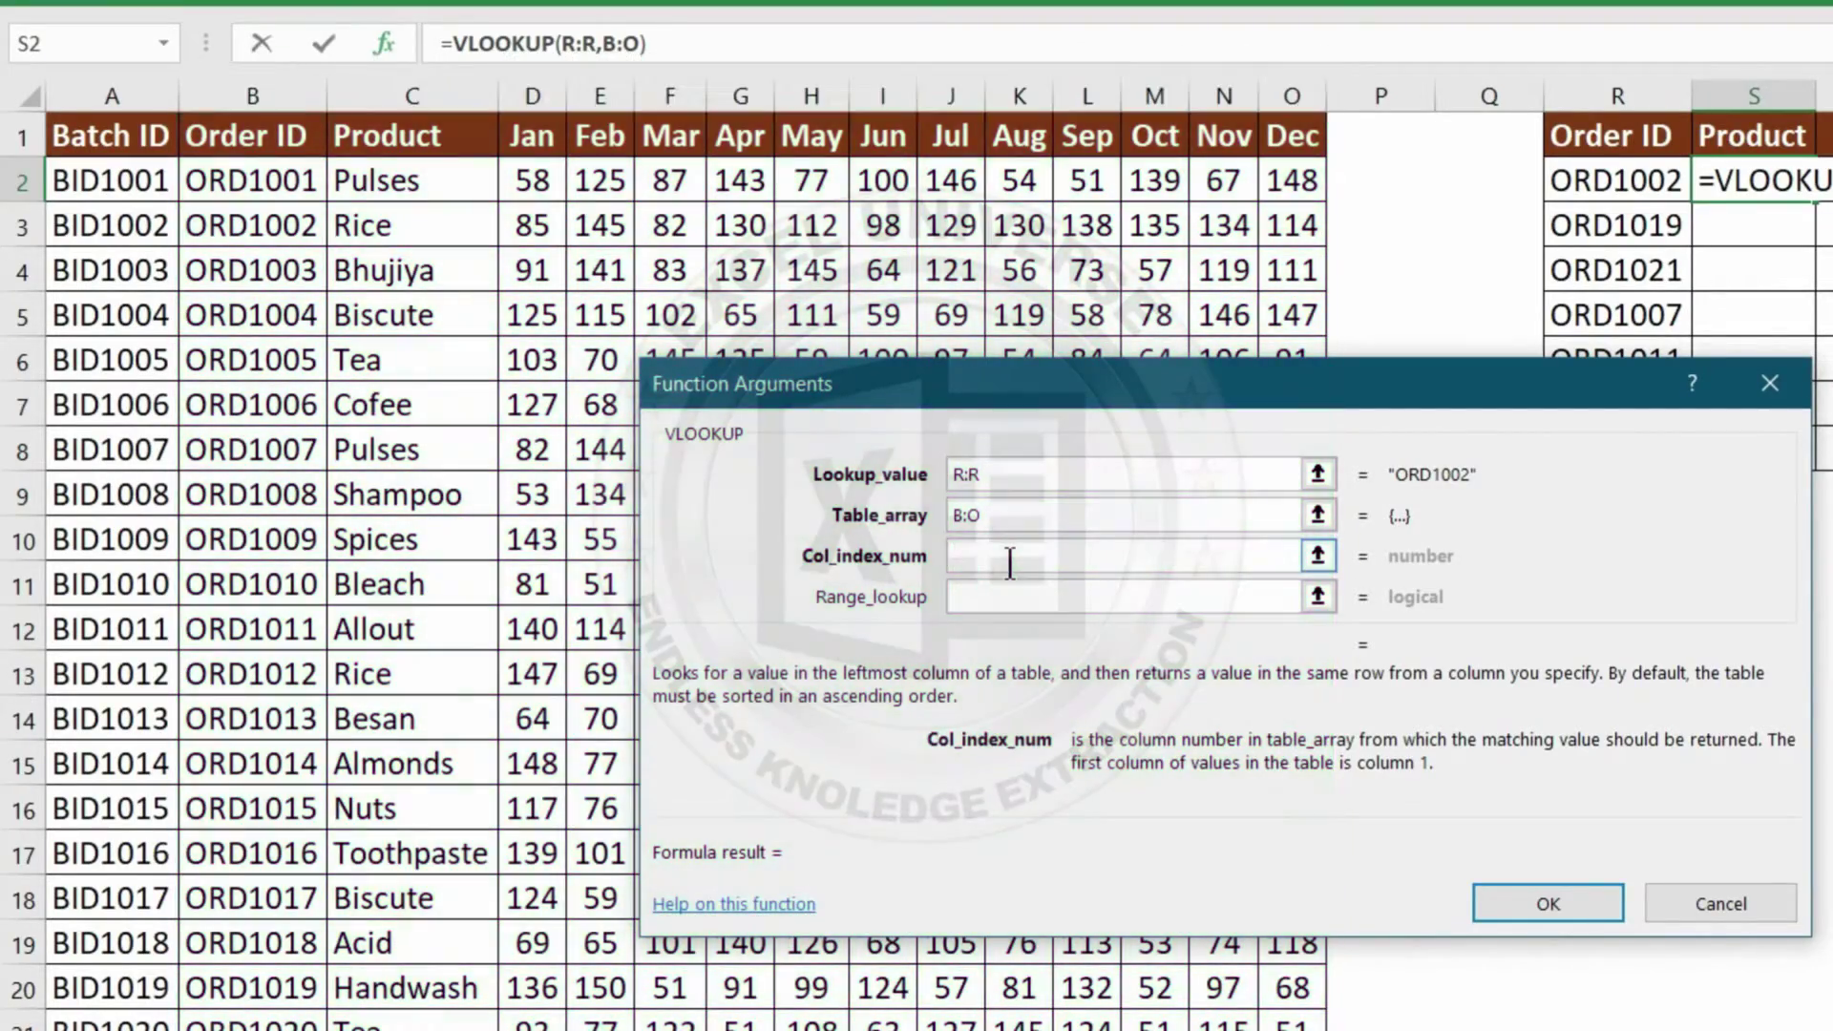
pyautogui.write('2')
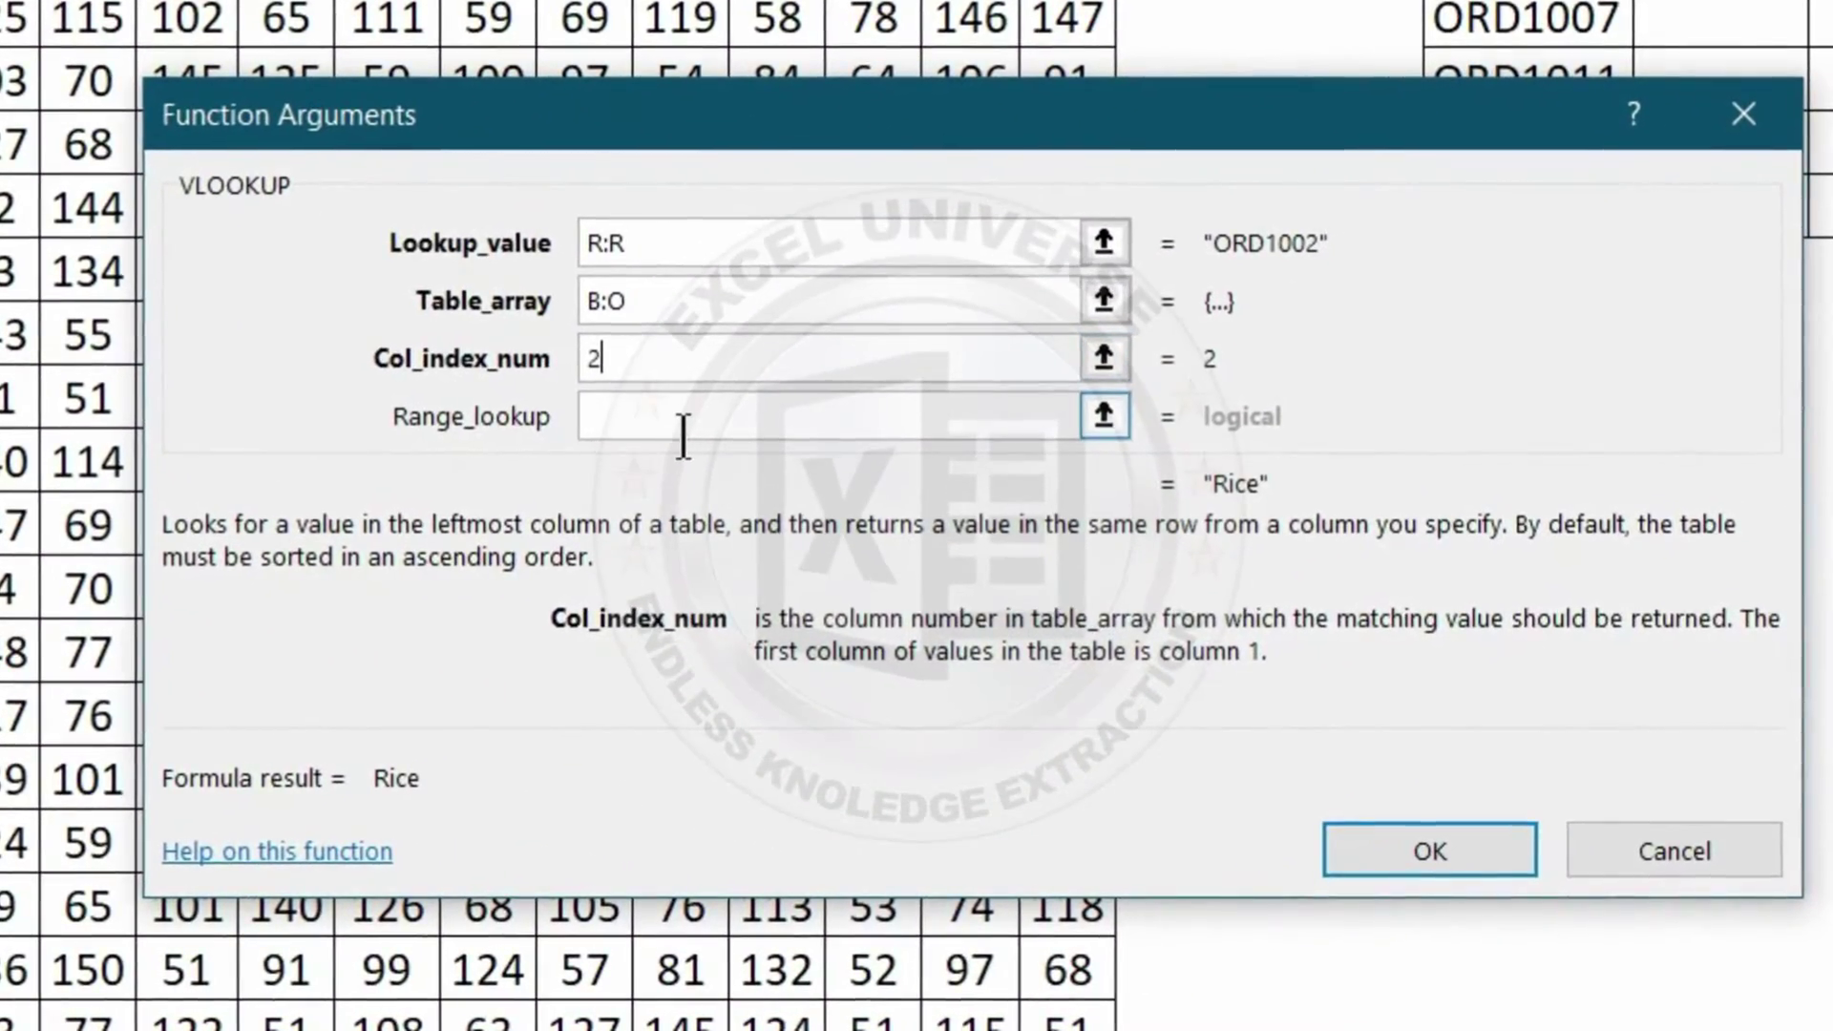
pyautogui.click(1013, 600)
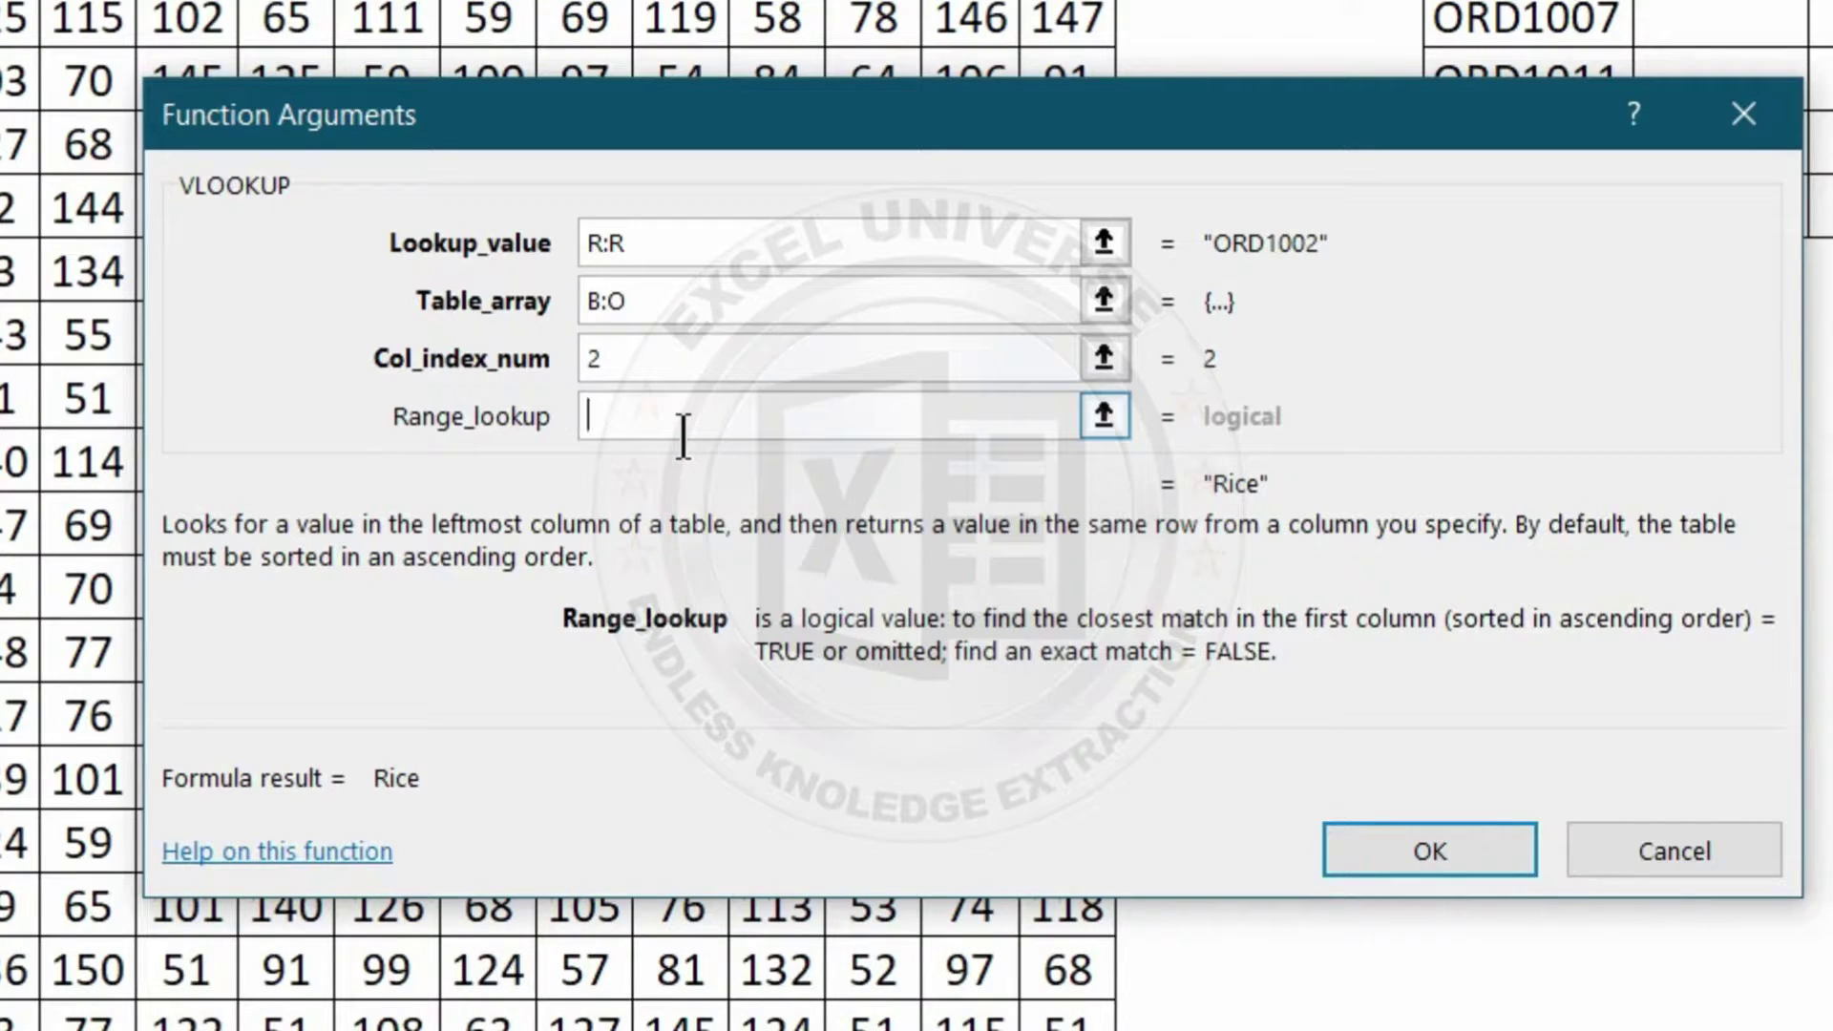
pyautogui.write('0')
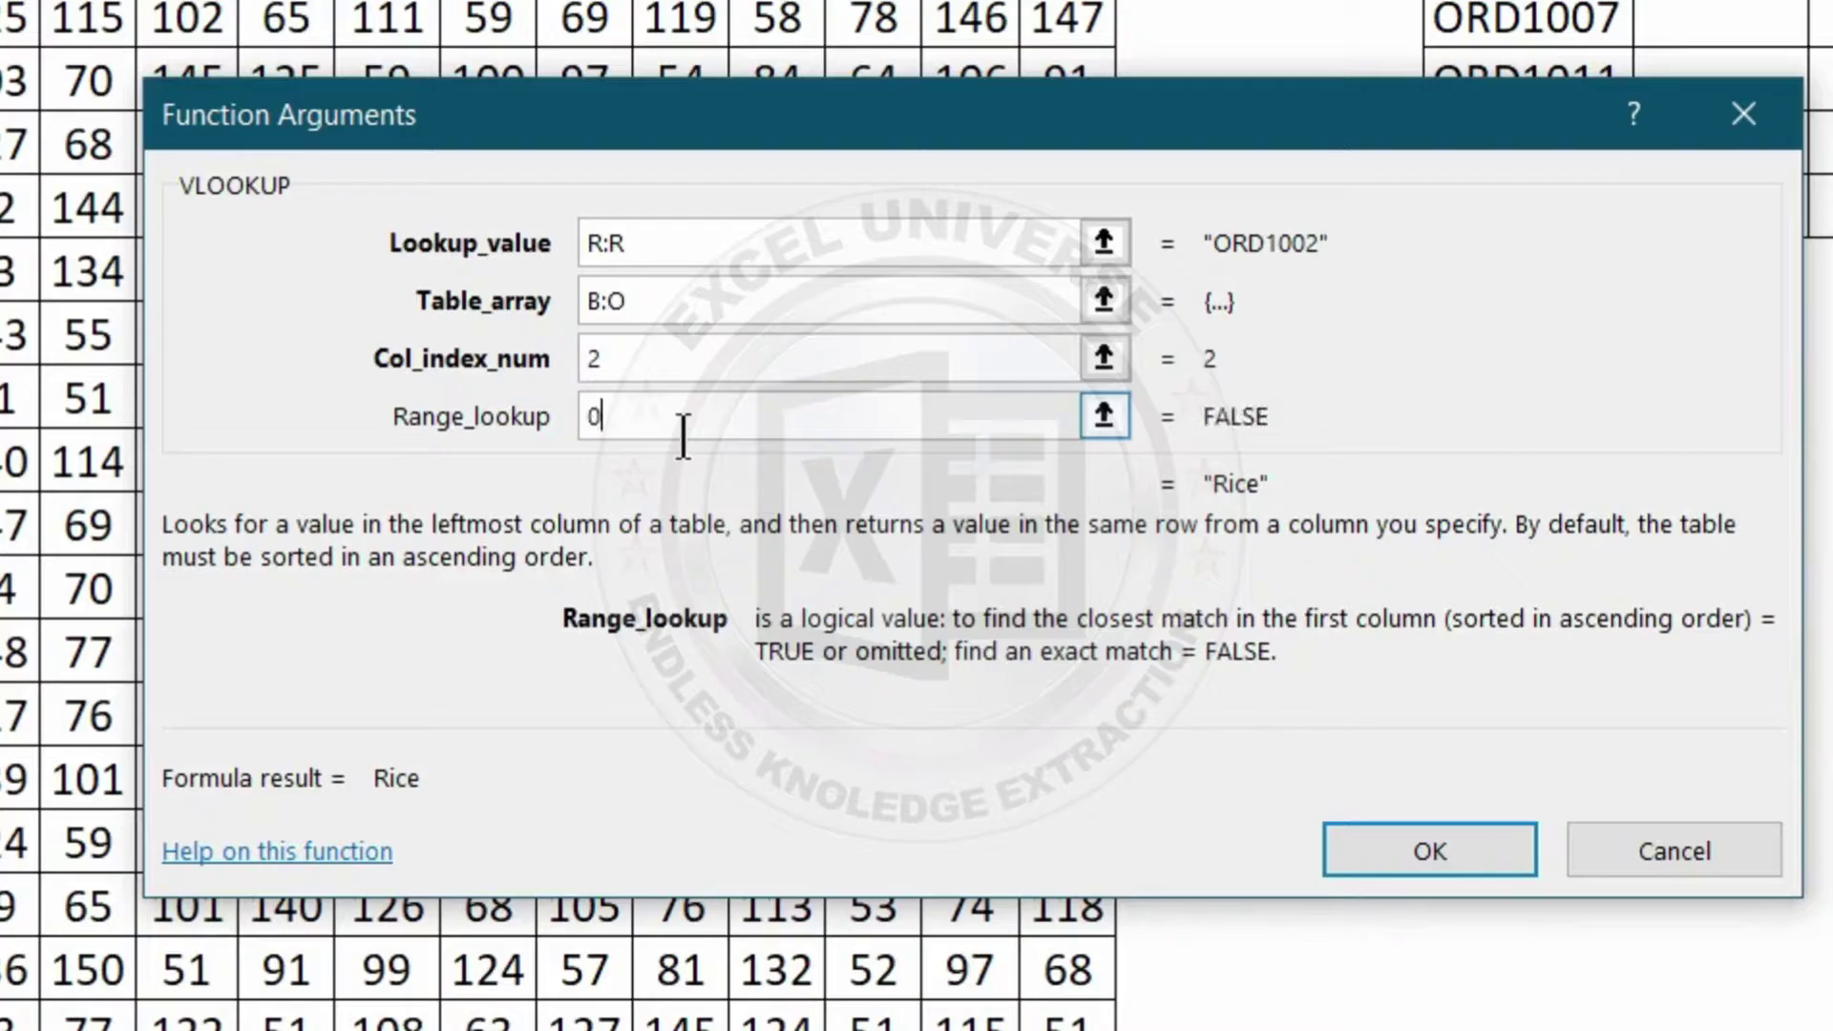
pyautogui.click(1432, 852)
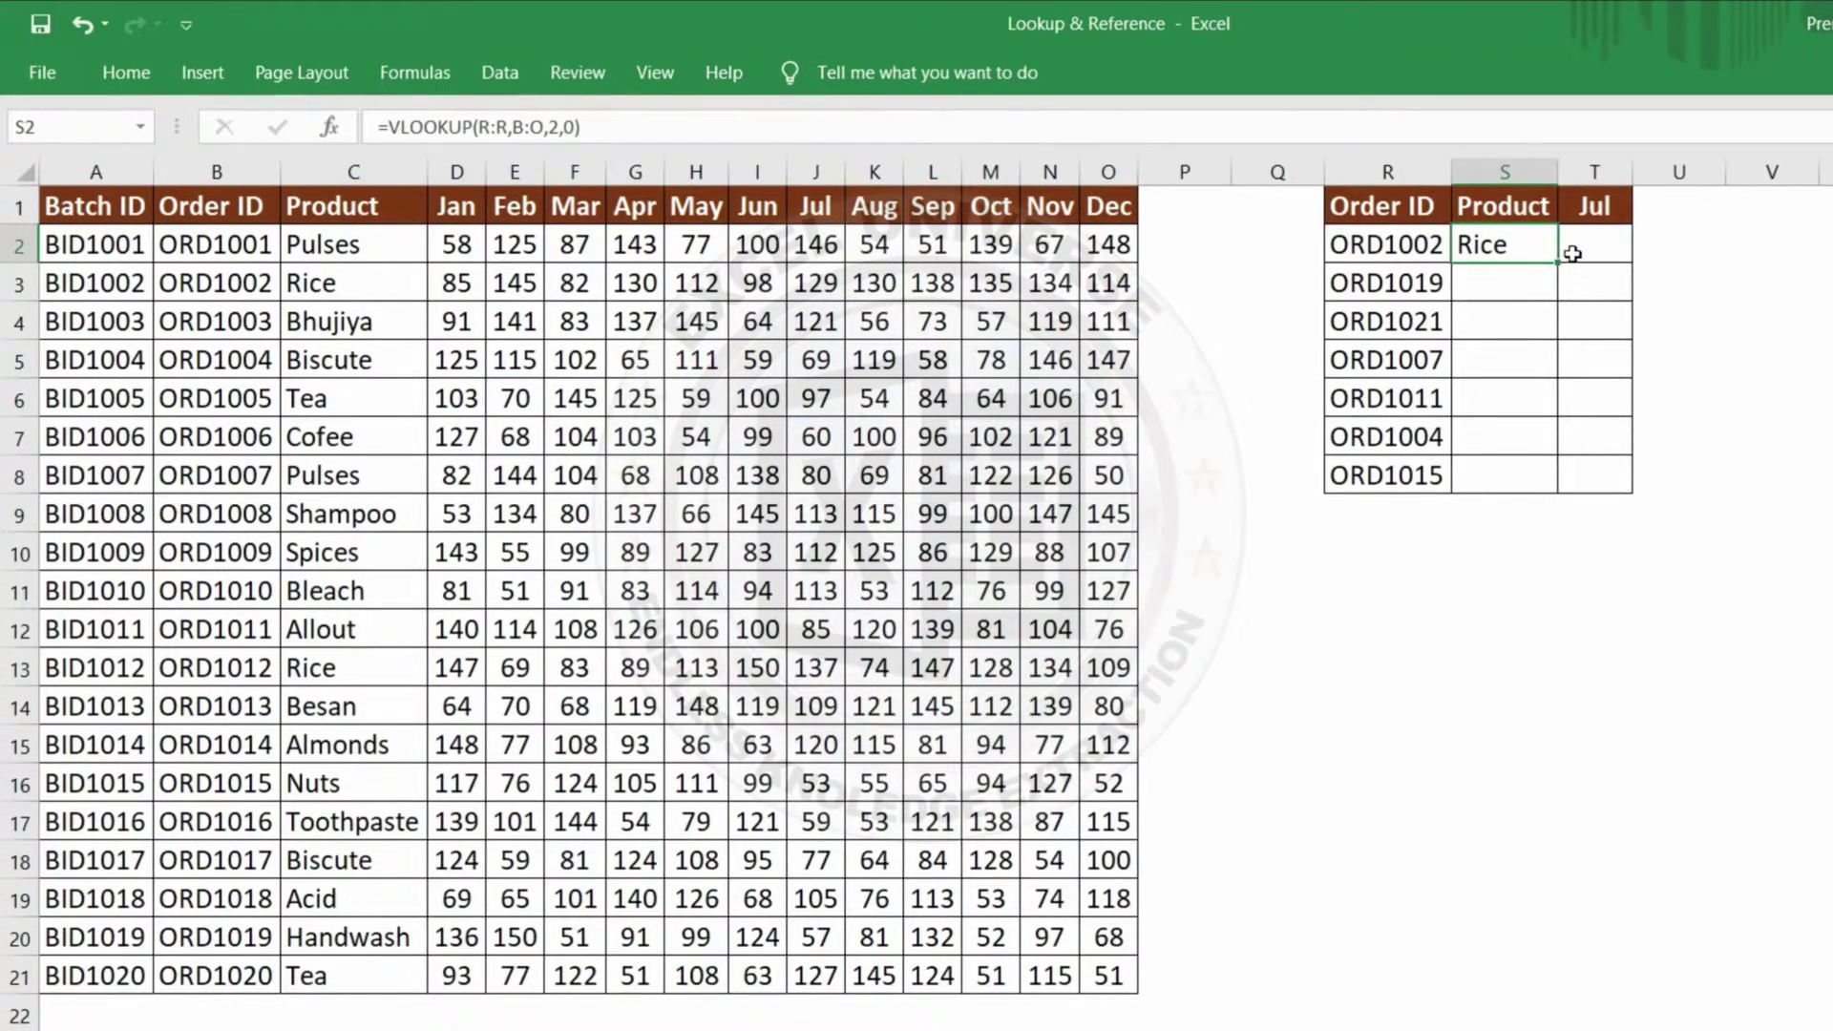
# Start a VLOOKUP in cell T2 under Jul with lookup value R:R and table array B:O
pyautogui.doubleClick(1585, 246)
pyautogui.write('=VLOOKUP(')
pyautogui.hotkey('ctrl', 'a')
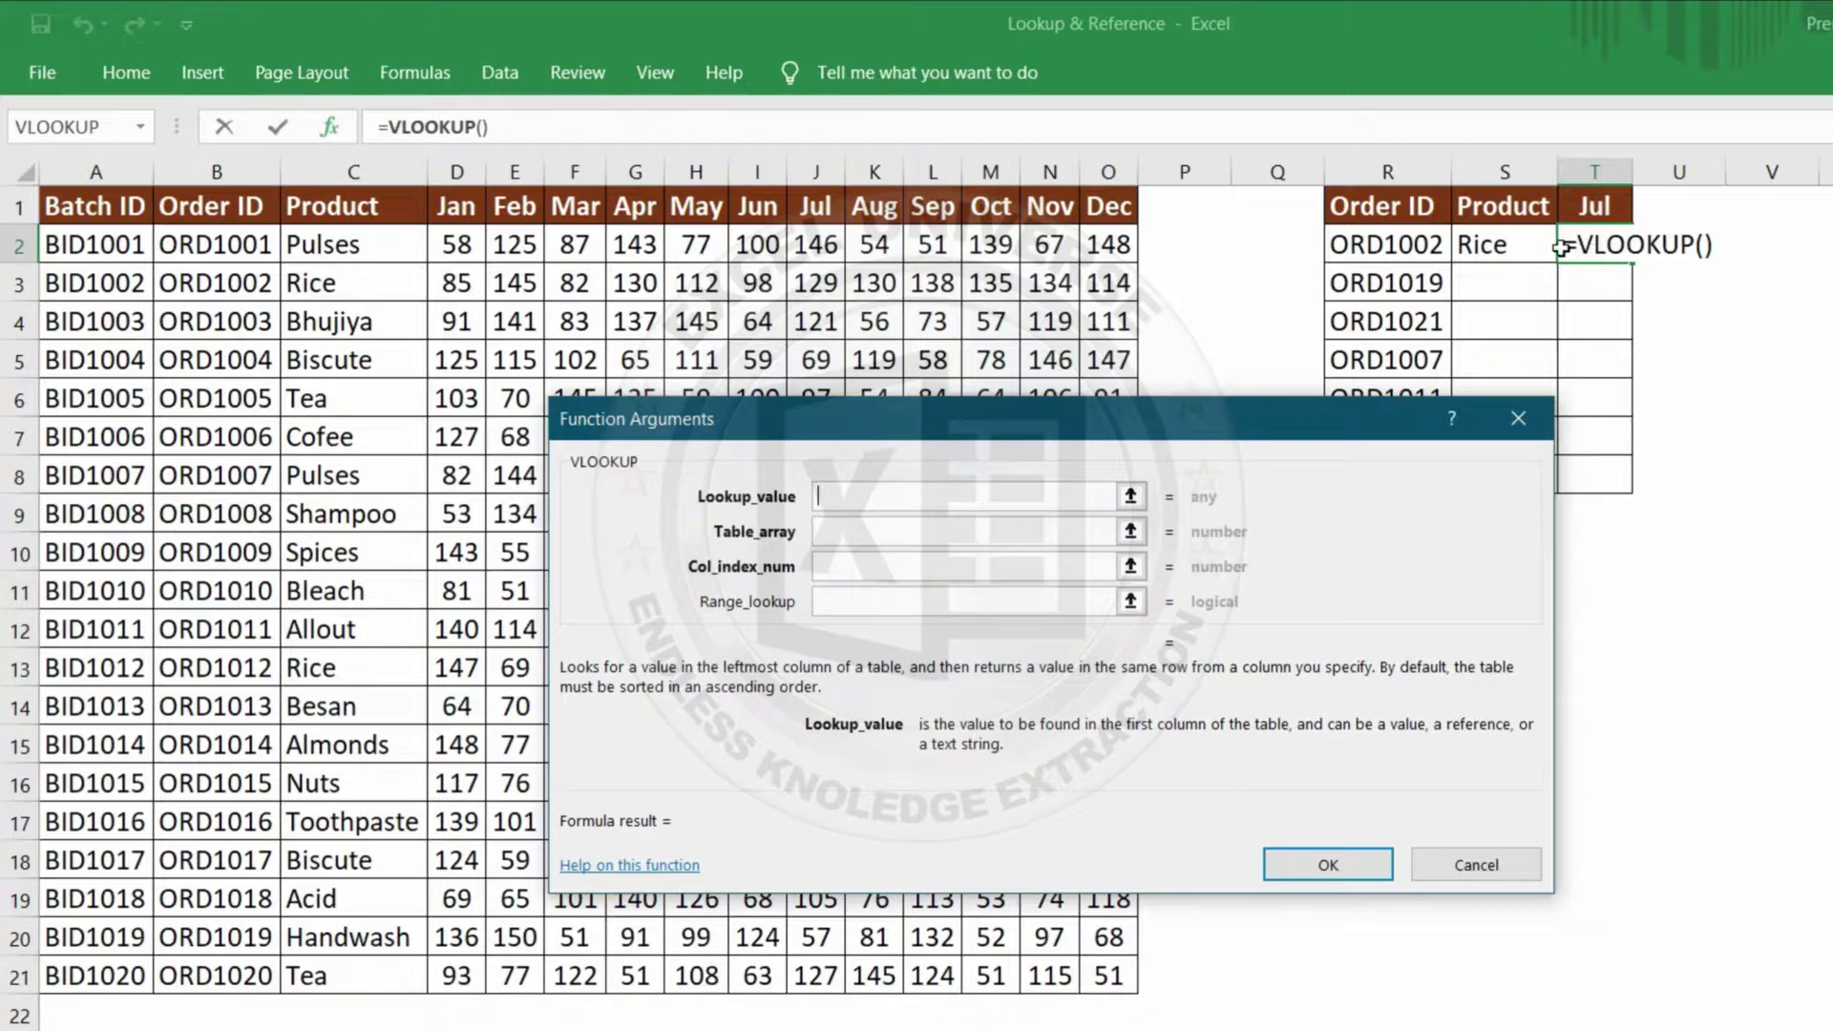
pyautogui.click(1414, 165)
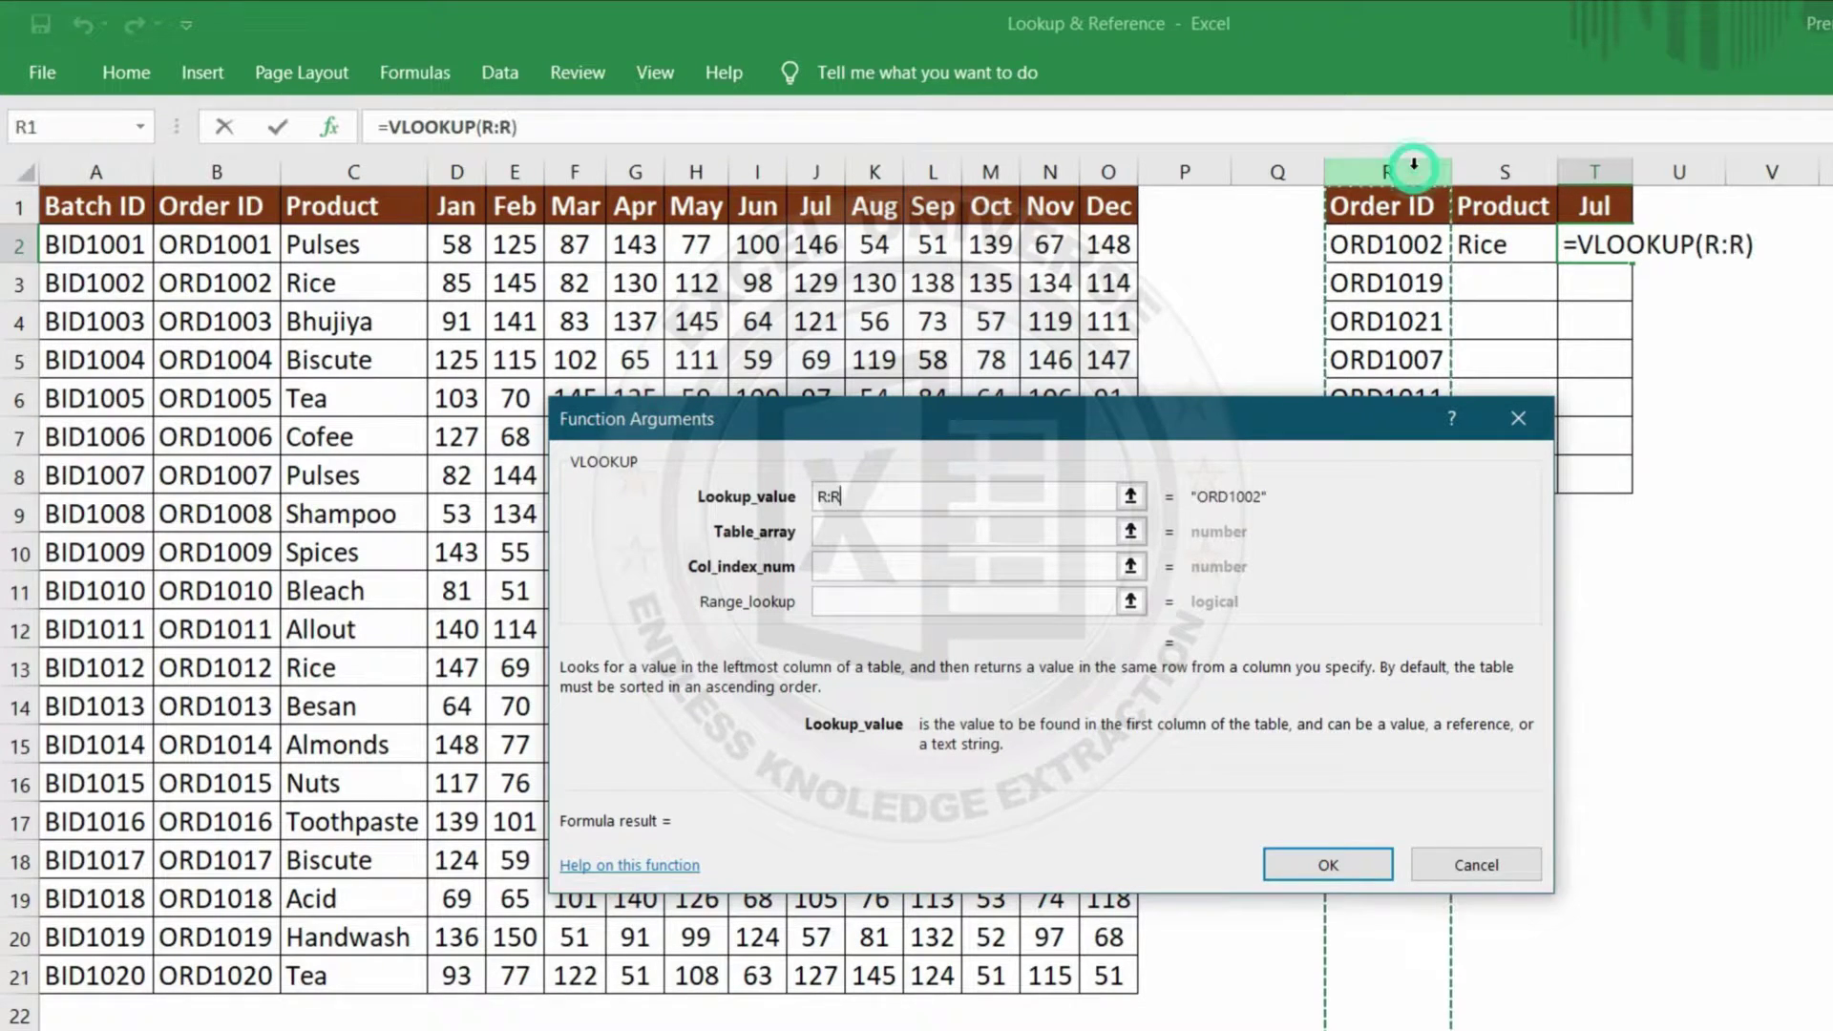
pyautogui.click(977, 531)
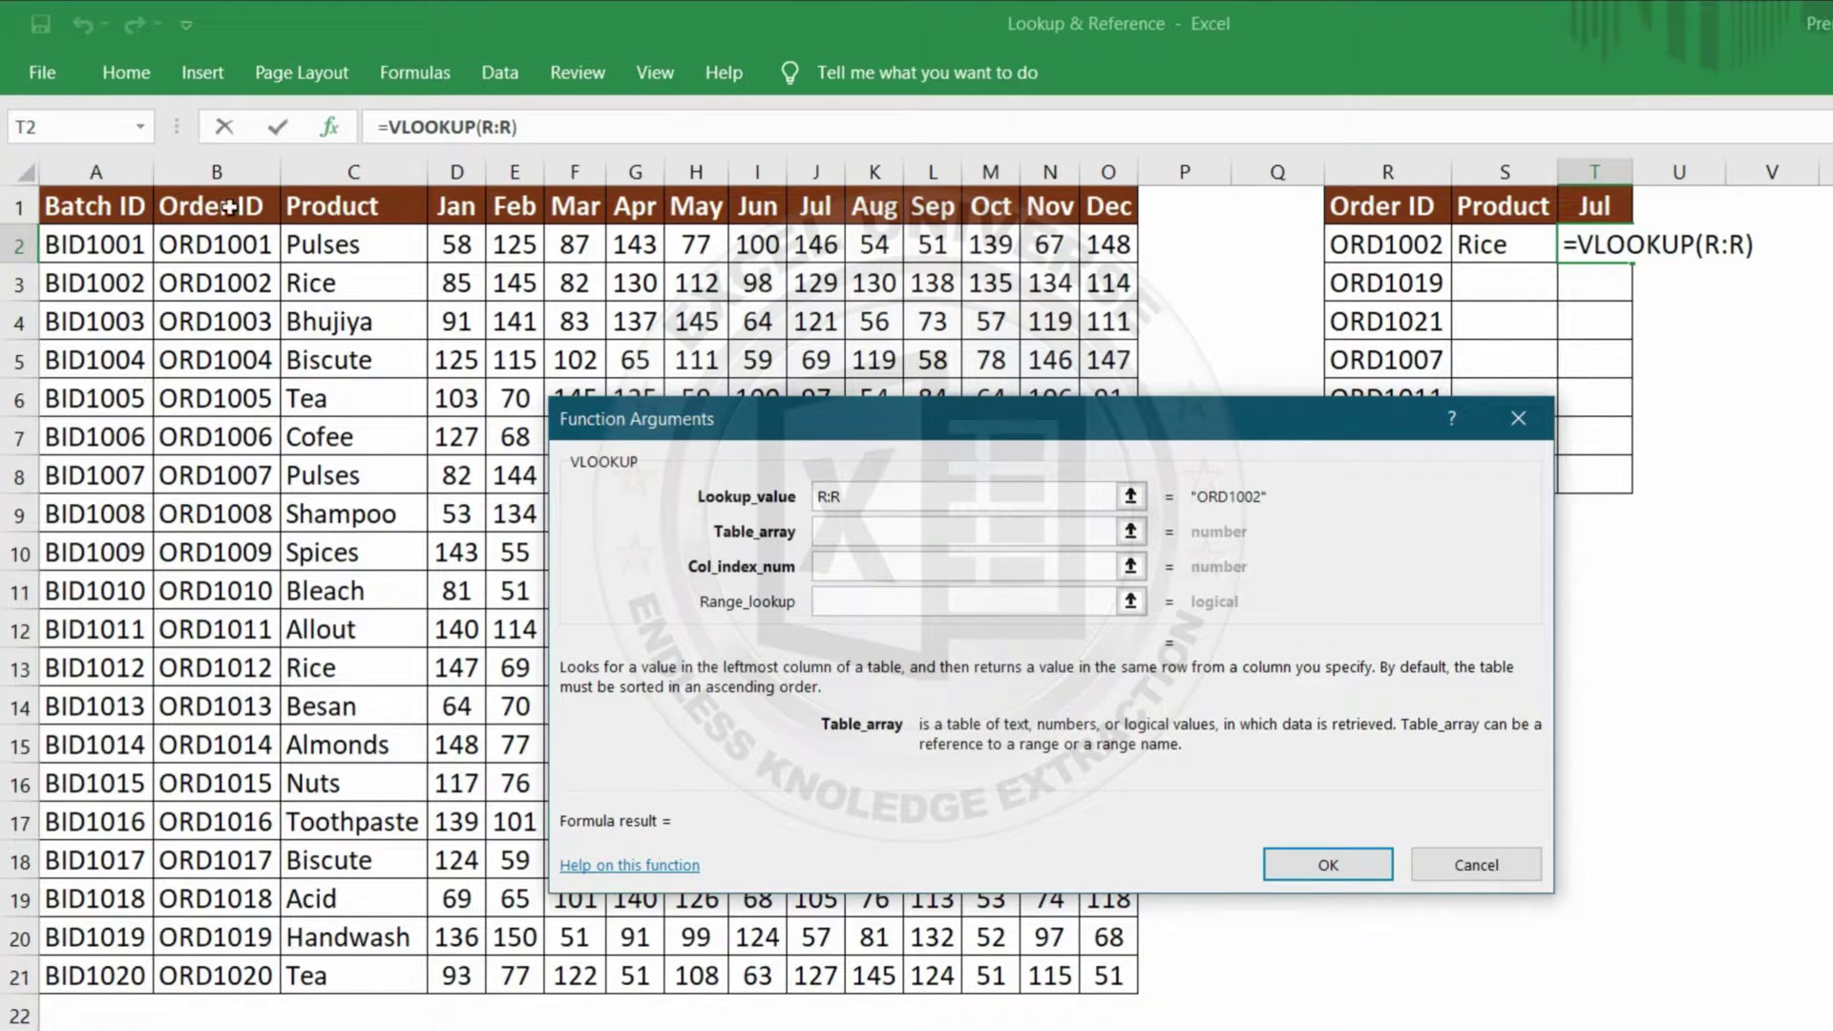
pyautogui.moveTo(218, 170); pyautogui.dragTo(1106, 230)
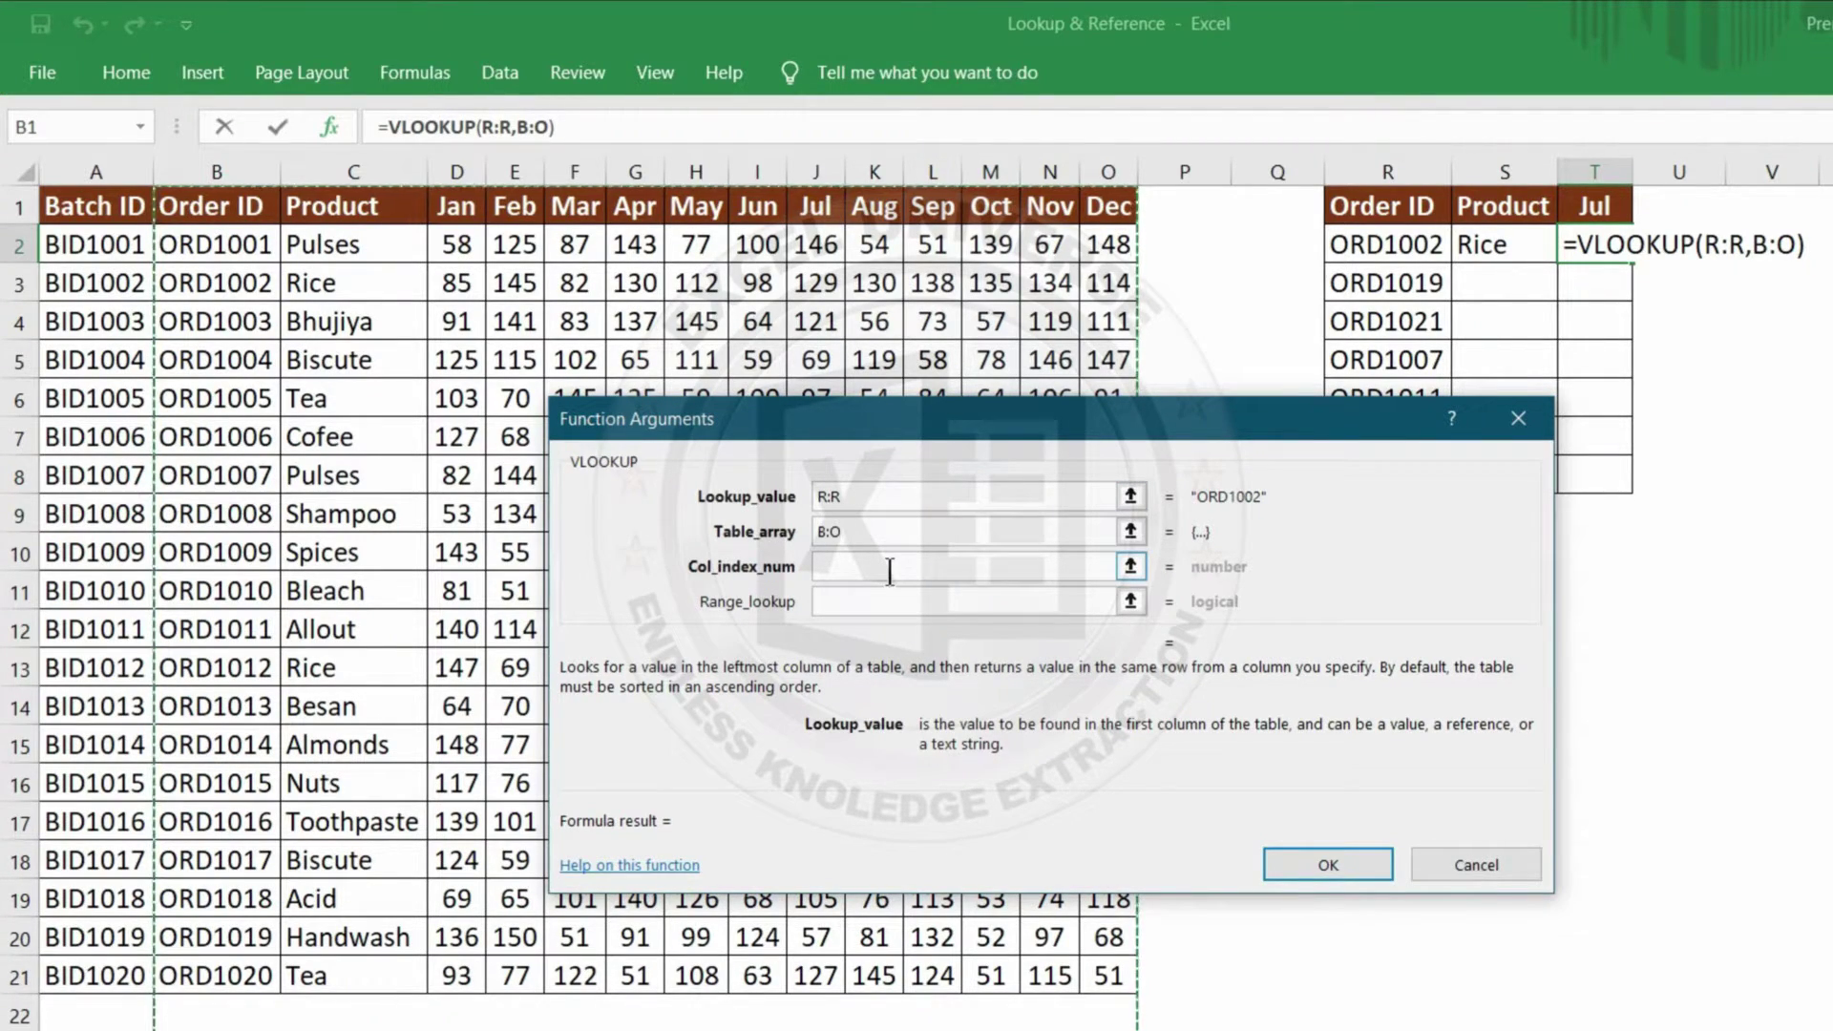
# Complete the Jul lookup in T2 with column index 9 and range lookup FALSE
pyautogui.click(890, 571)
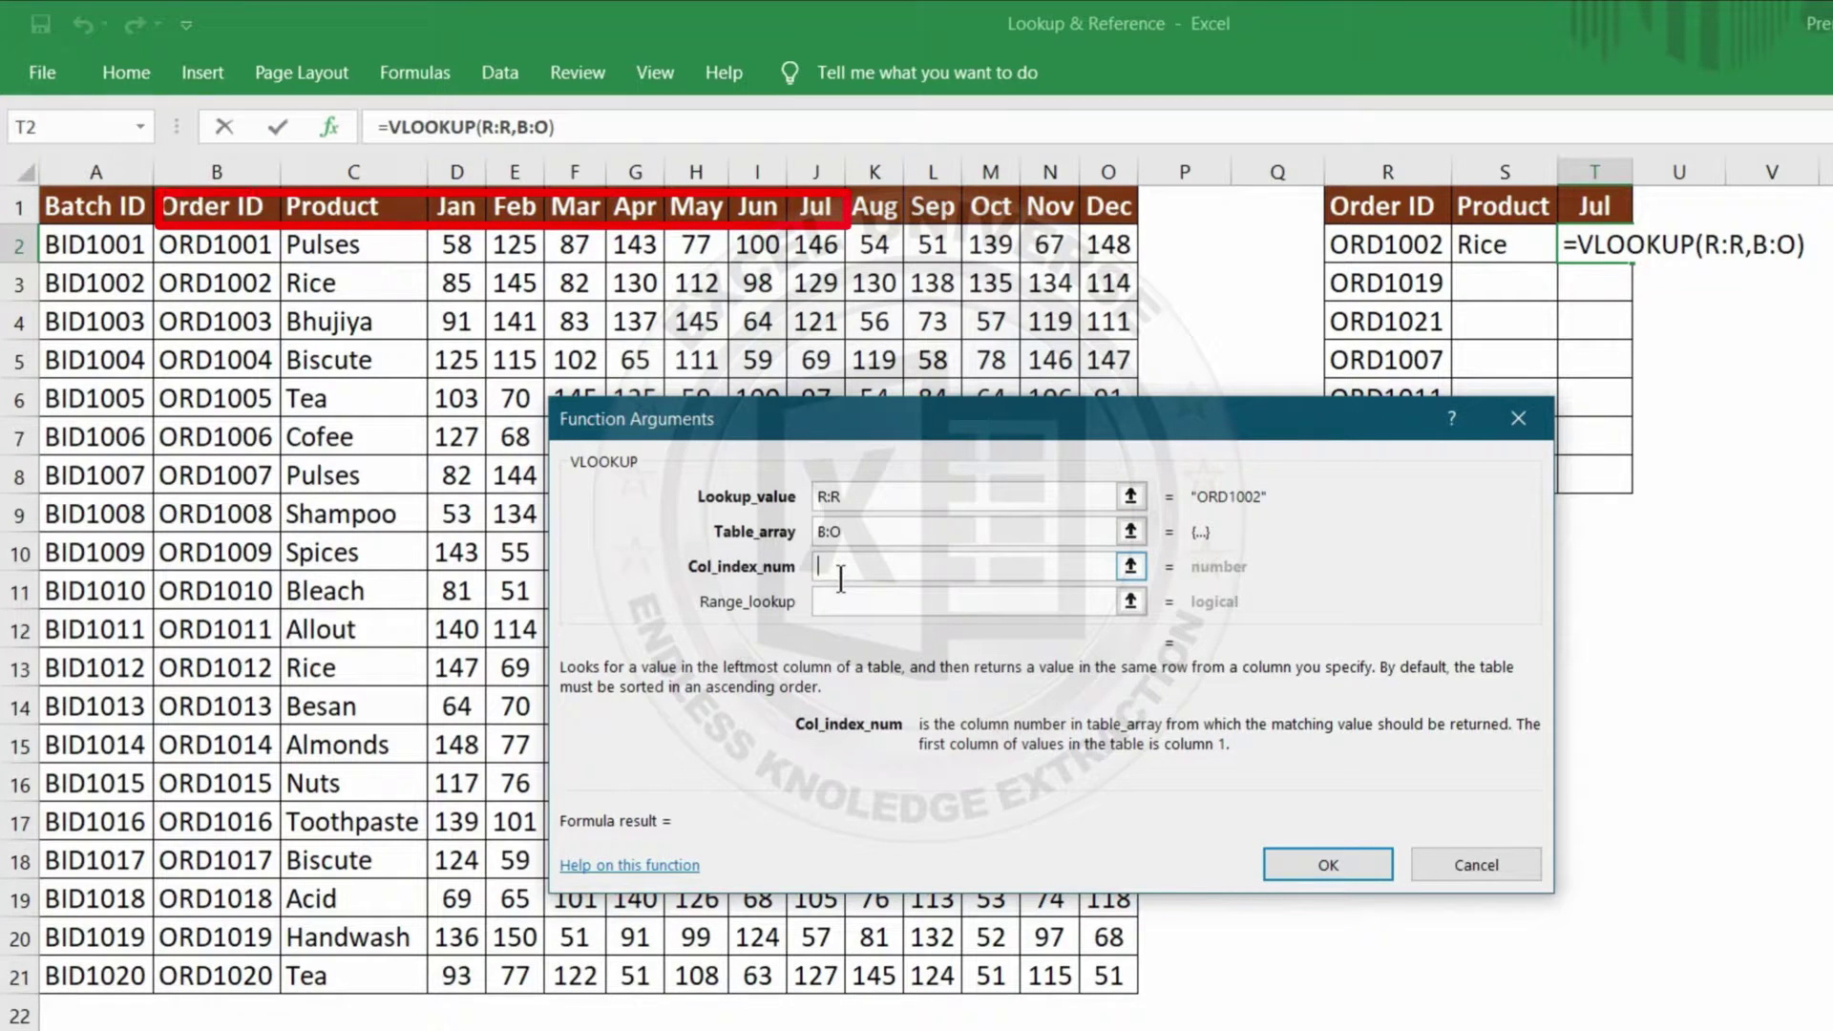
pyautogui.write('9')
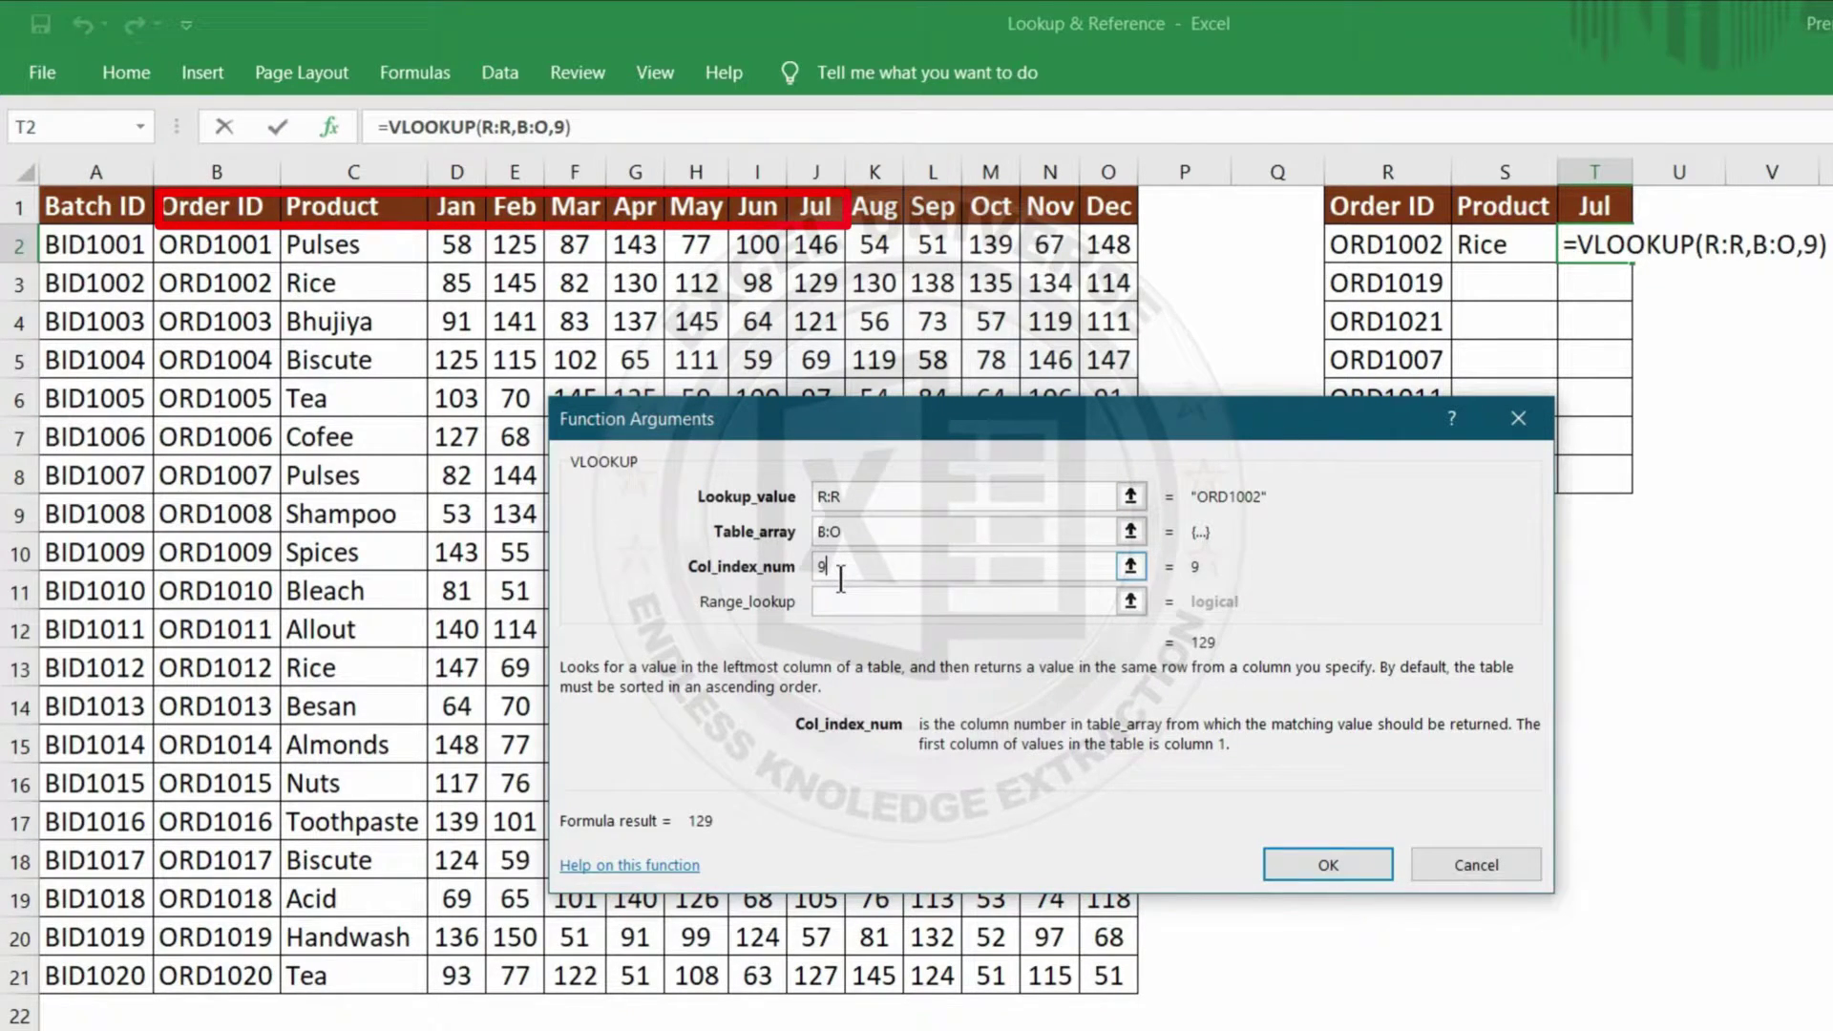
pyautogui.click(886, 603)
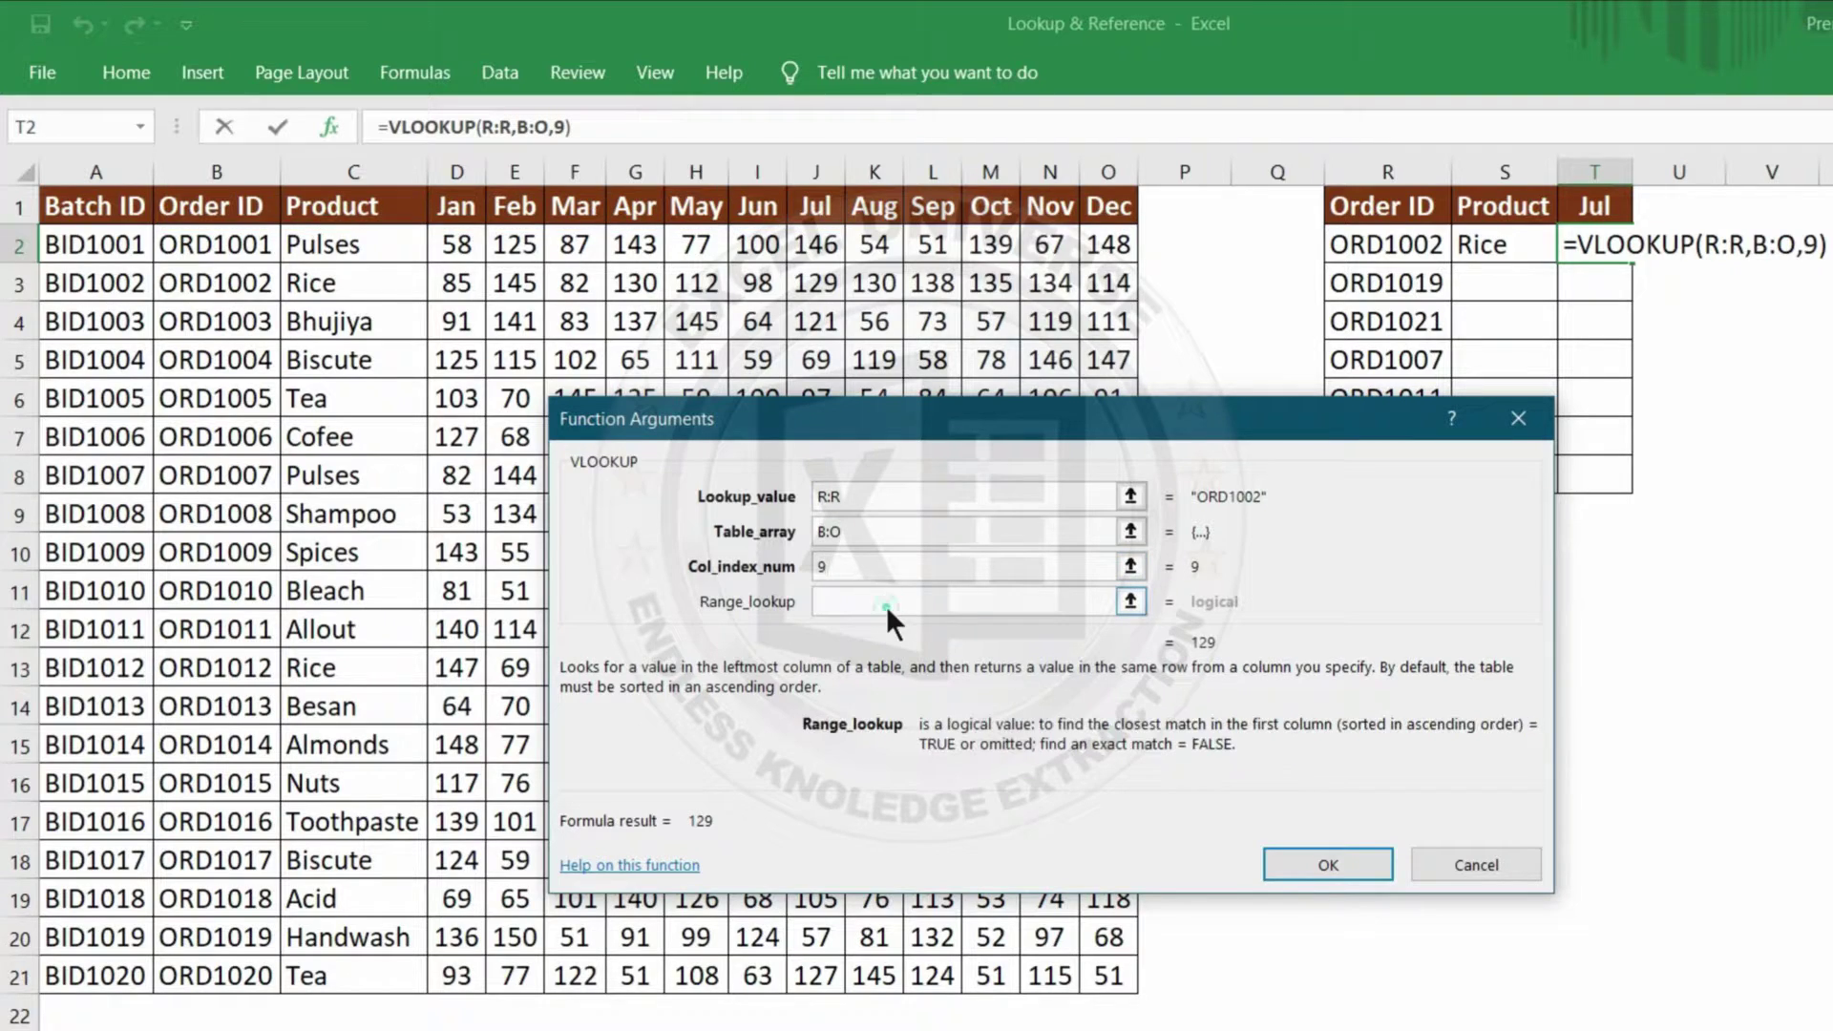
pyautogui.write('FALSE')
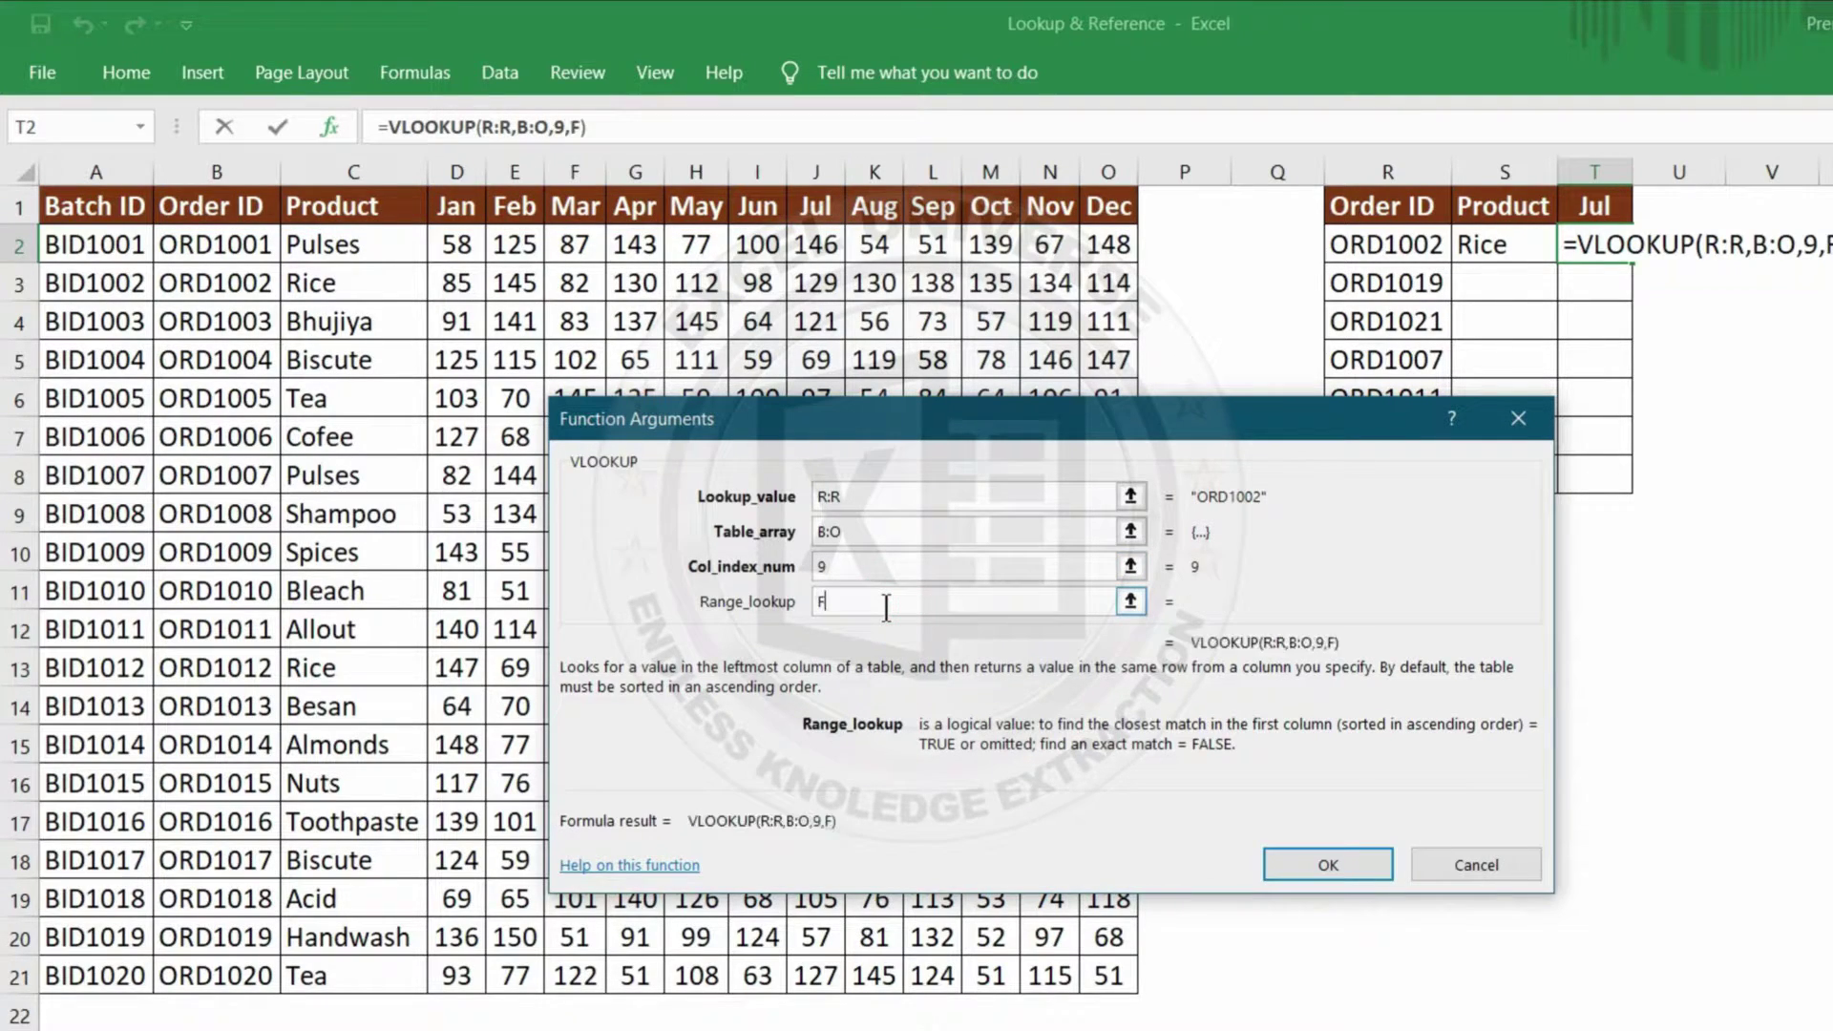
pyautogui.click(1325, 865)
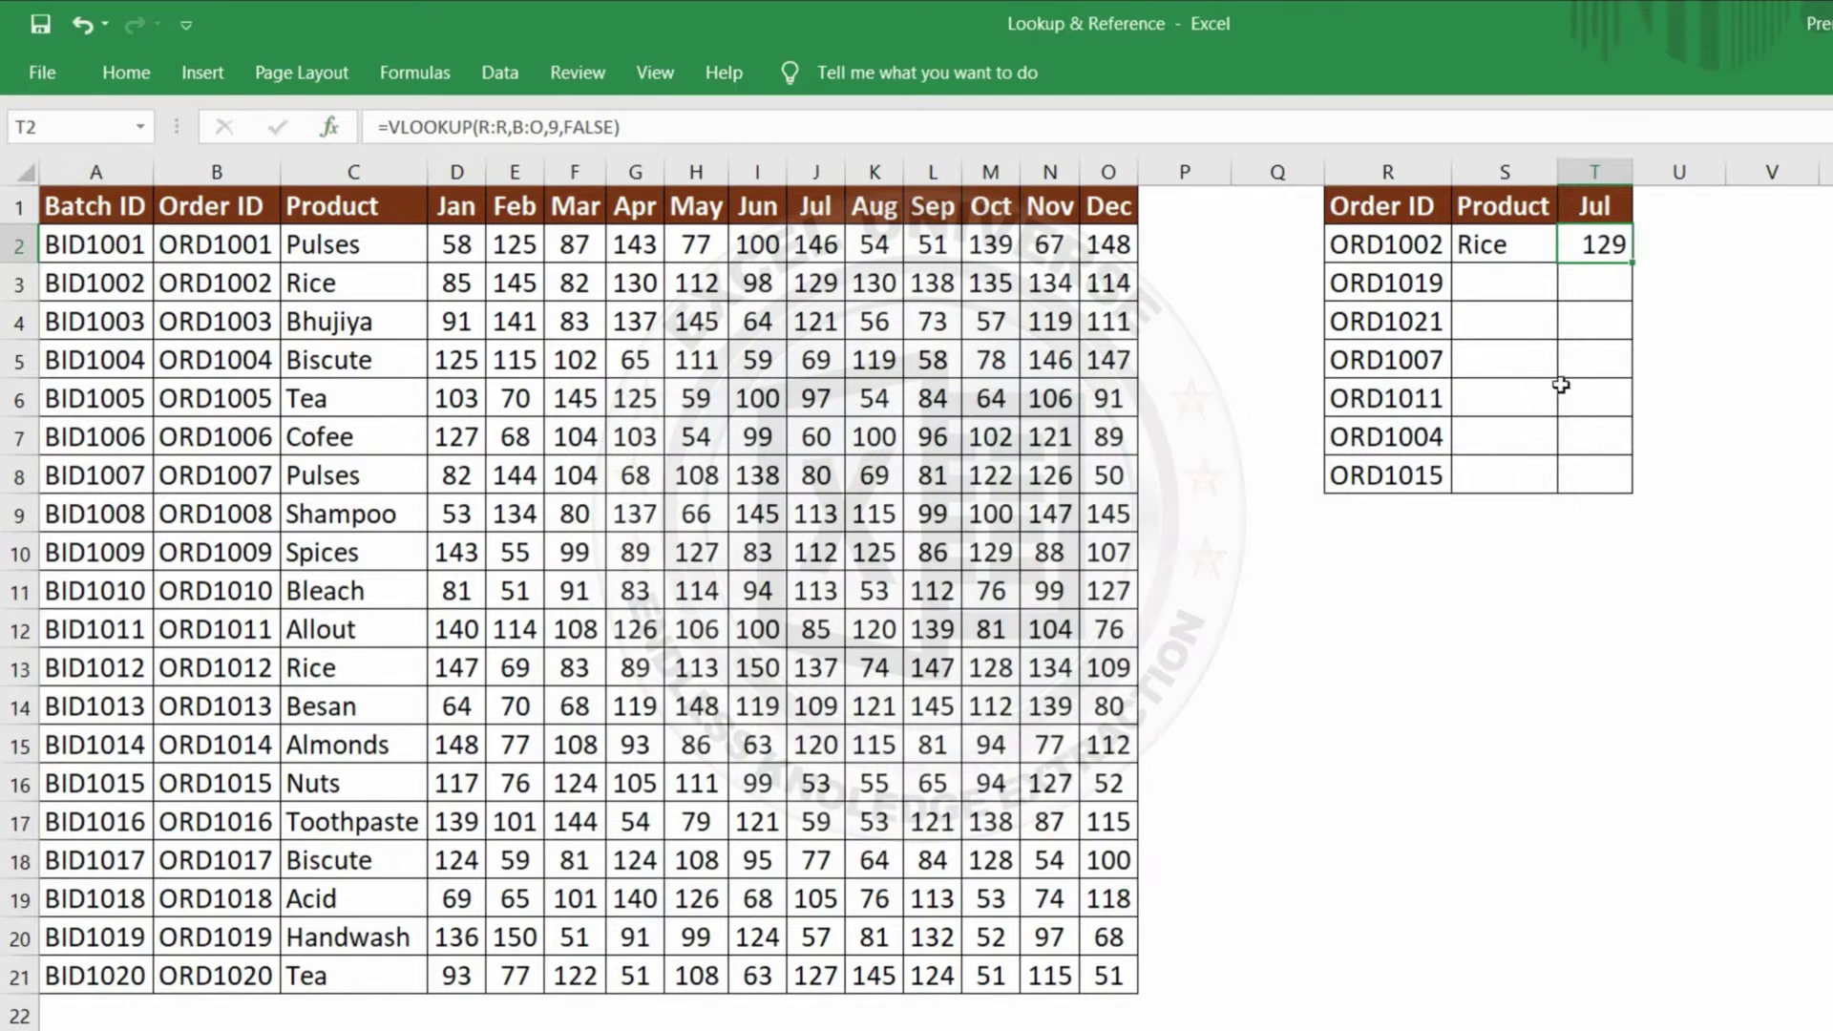
# Copy the Product and Jul formulas in S2:T2 down through row 8 of the lookup table
pyautogui.moveTo(1507, 247); pyautogui.dragTo(1634, 245)
pyautogui.hotkey('ctrl', 'q')
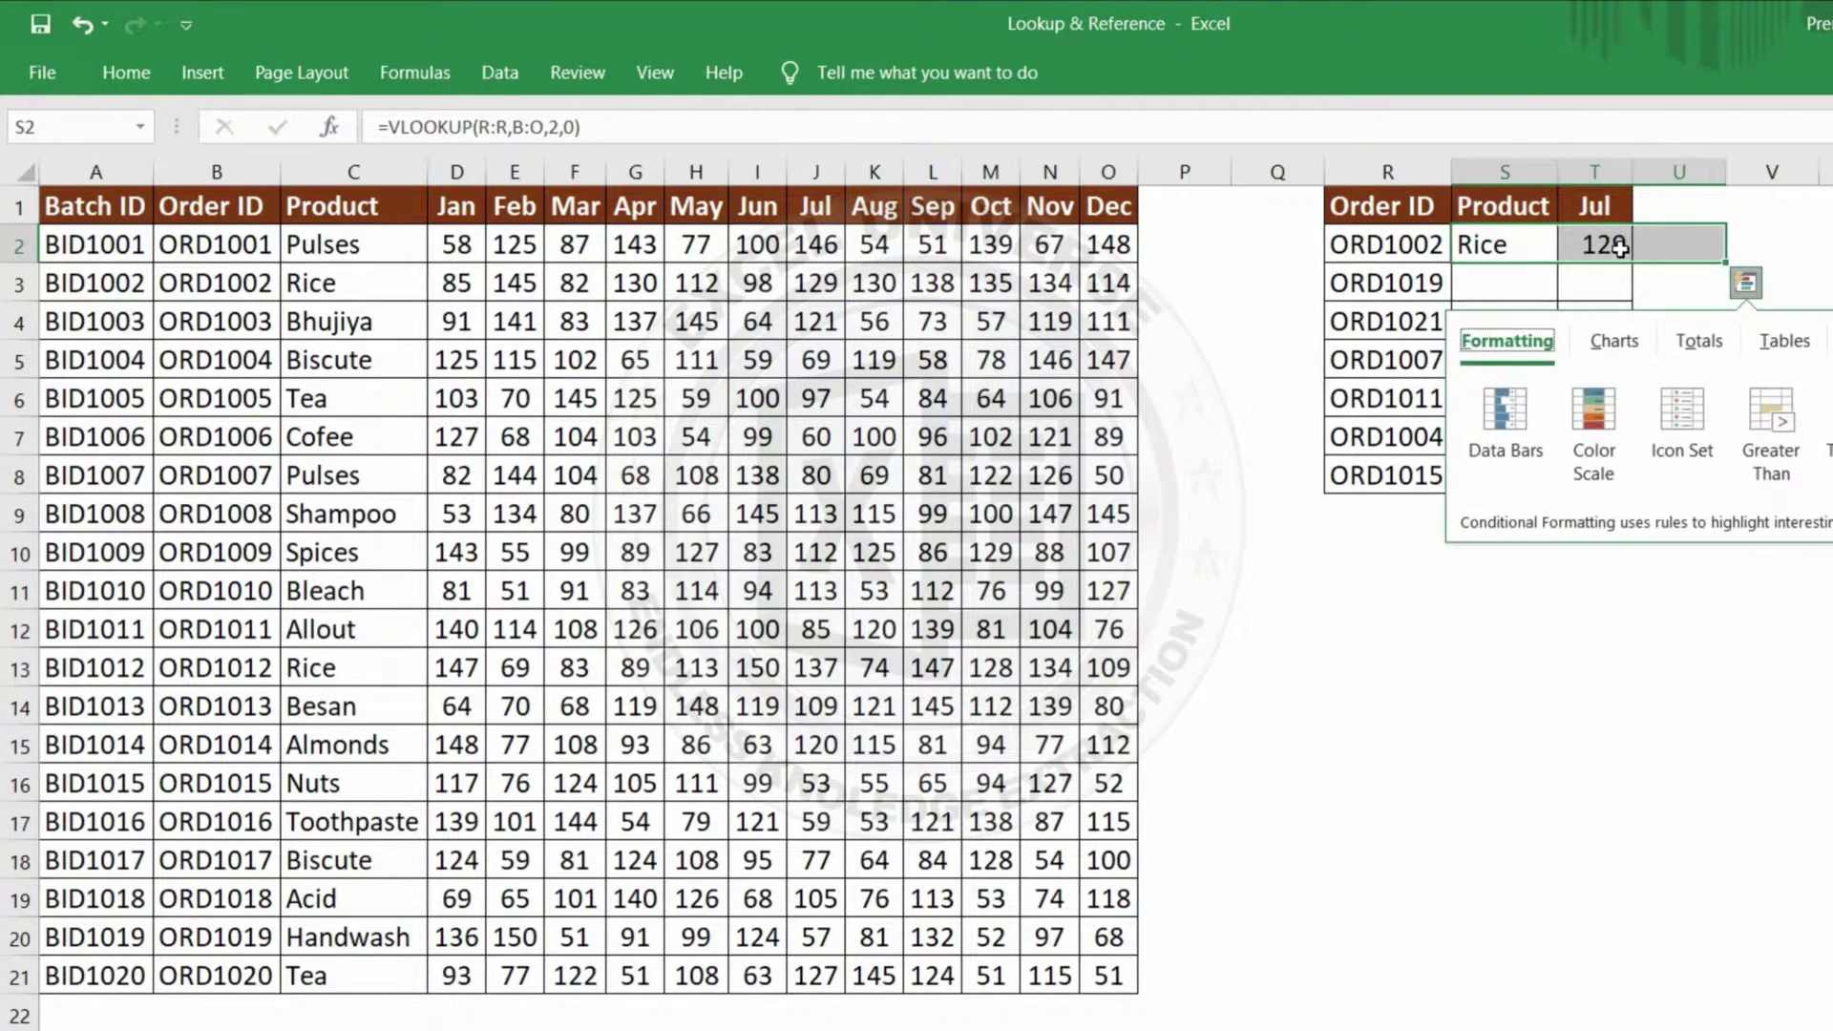
pyautogui.keyDown('shift'); pyautogui.click(1623, 246); pyautogui.keyUp('shift')
pyautogui.hotkey('ctrl', 'c')
pyautogui.keyDown('shift'); pyautogui.click(1598, 464); pyautogui.keyUp('shift')
pyautogui.hotkey('ctrl', 'v')
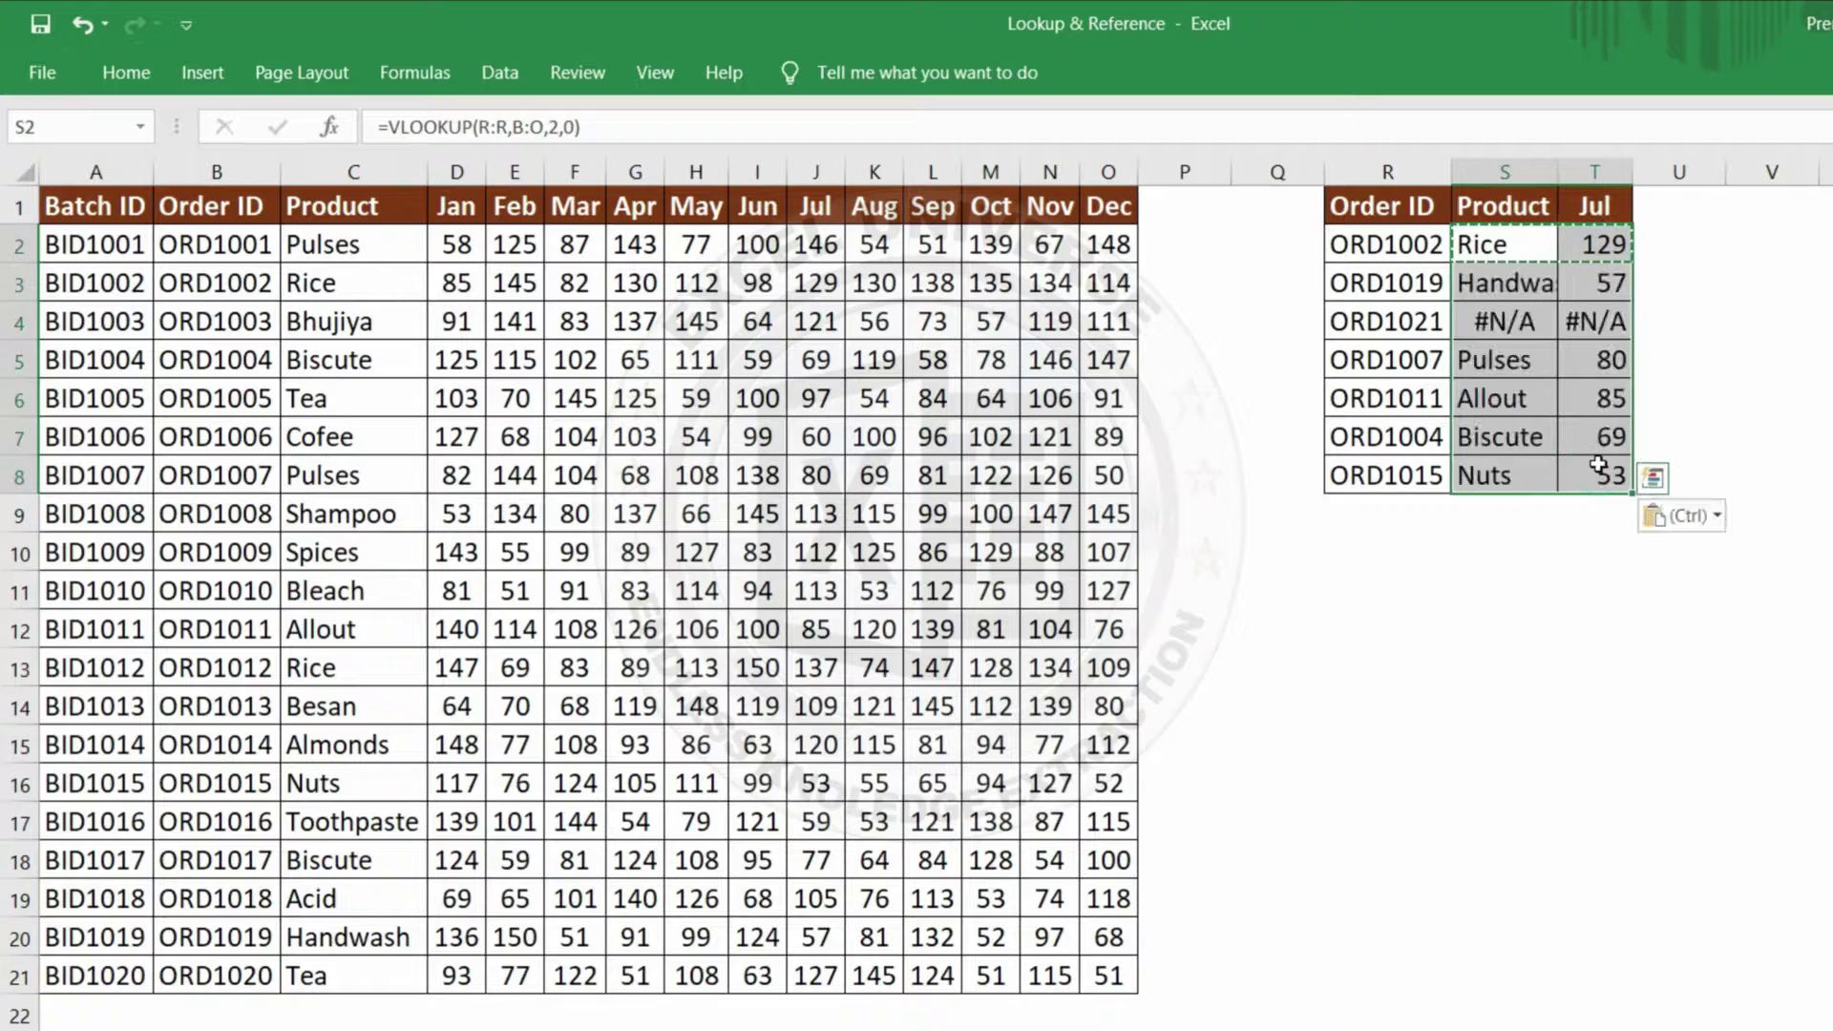
# Examine the Product and Jul lookups in row 4 and compare that row's order ID with the Order ID column B1:B21
pyautogui.moveTo(1505, 321); pyautogui.dragTo(1592, 323)
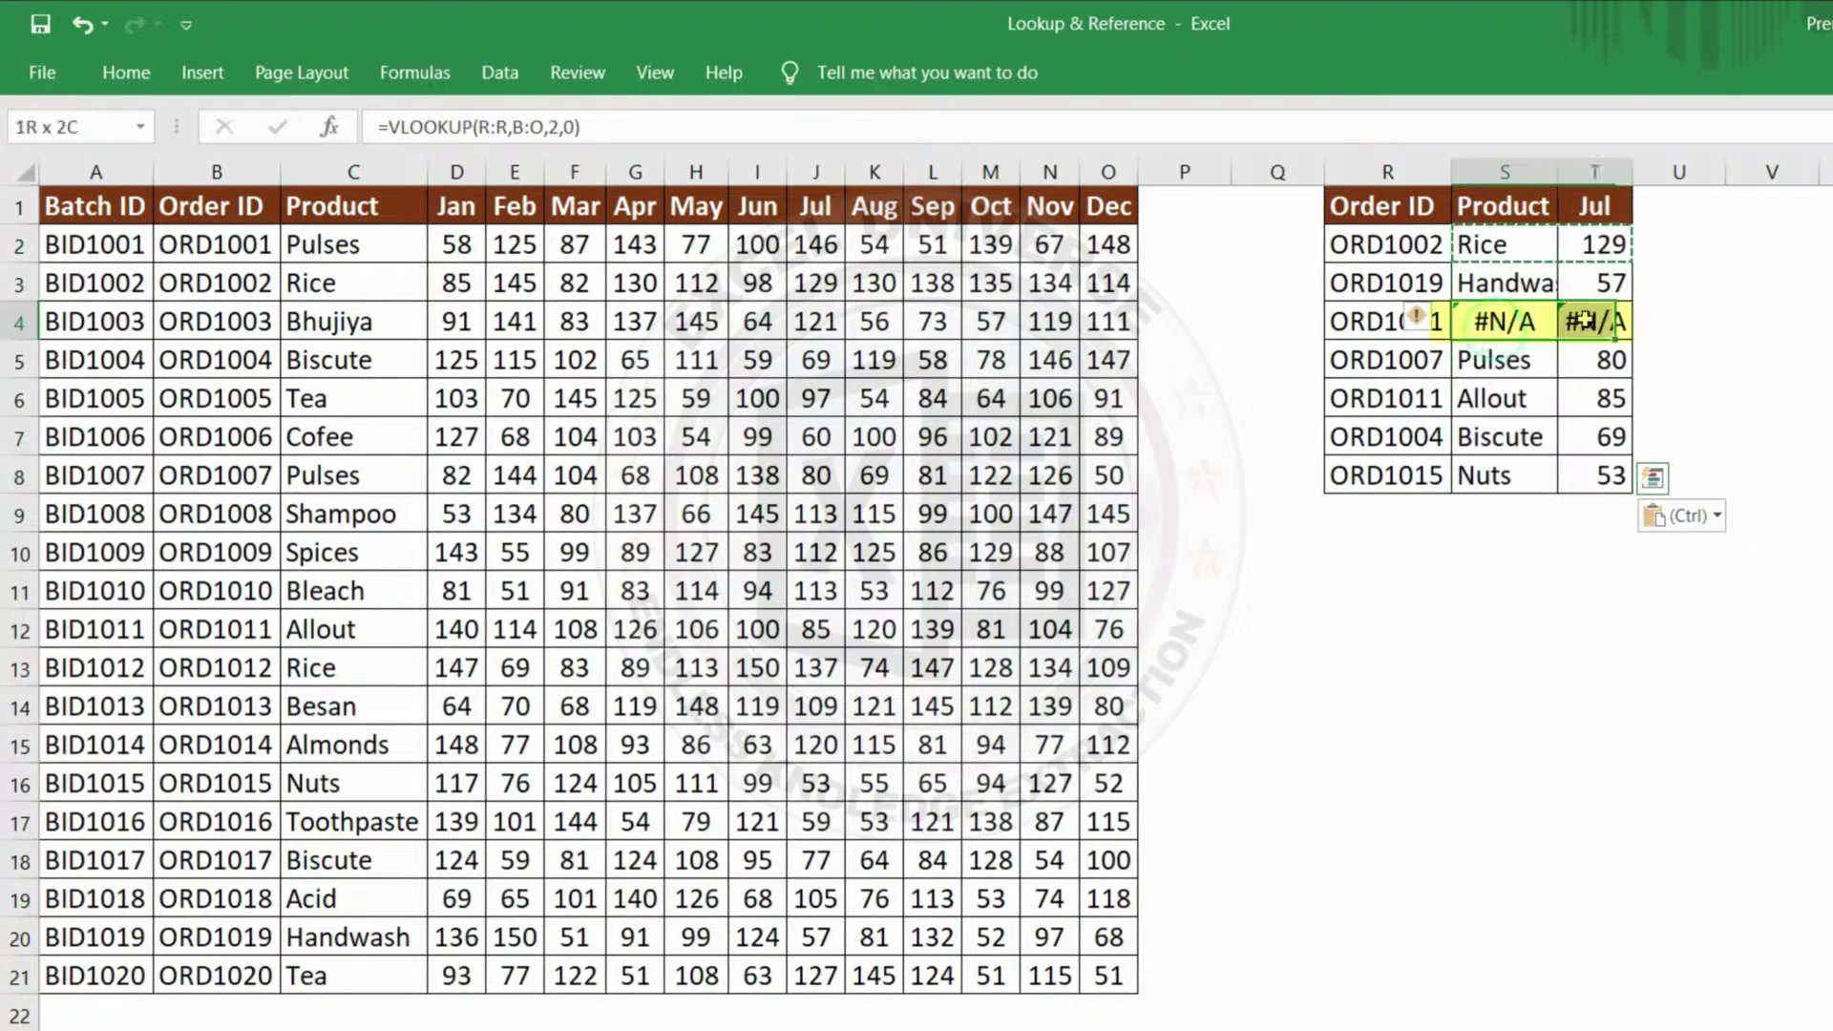
pyautogui.click(1381, 326)
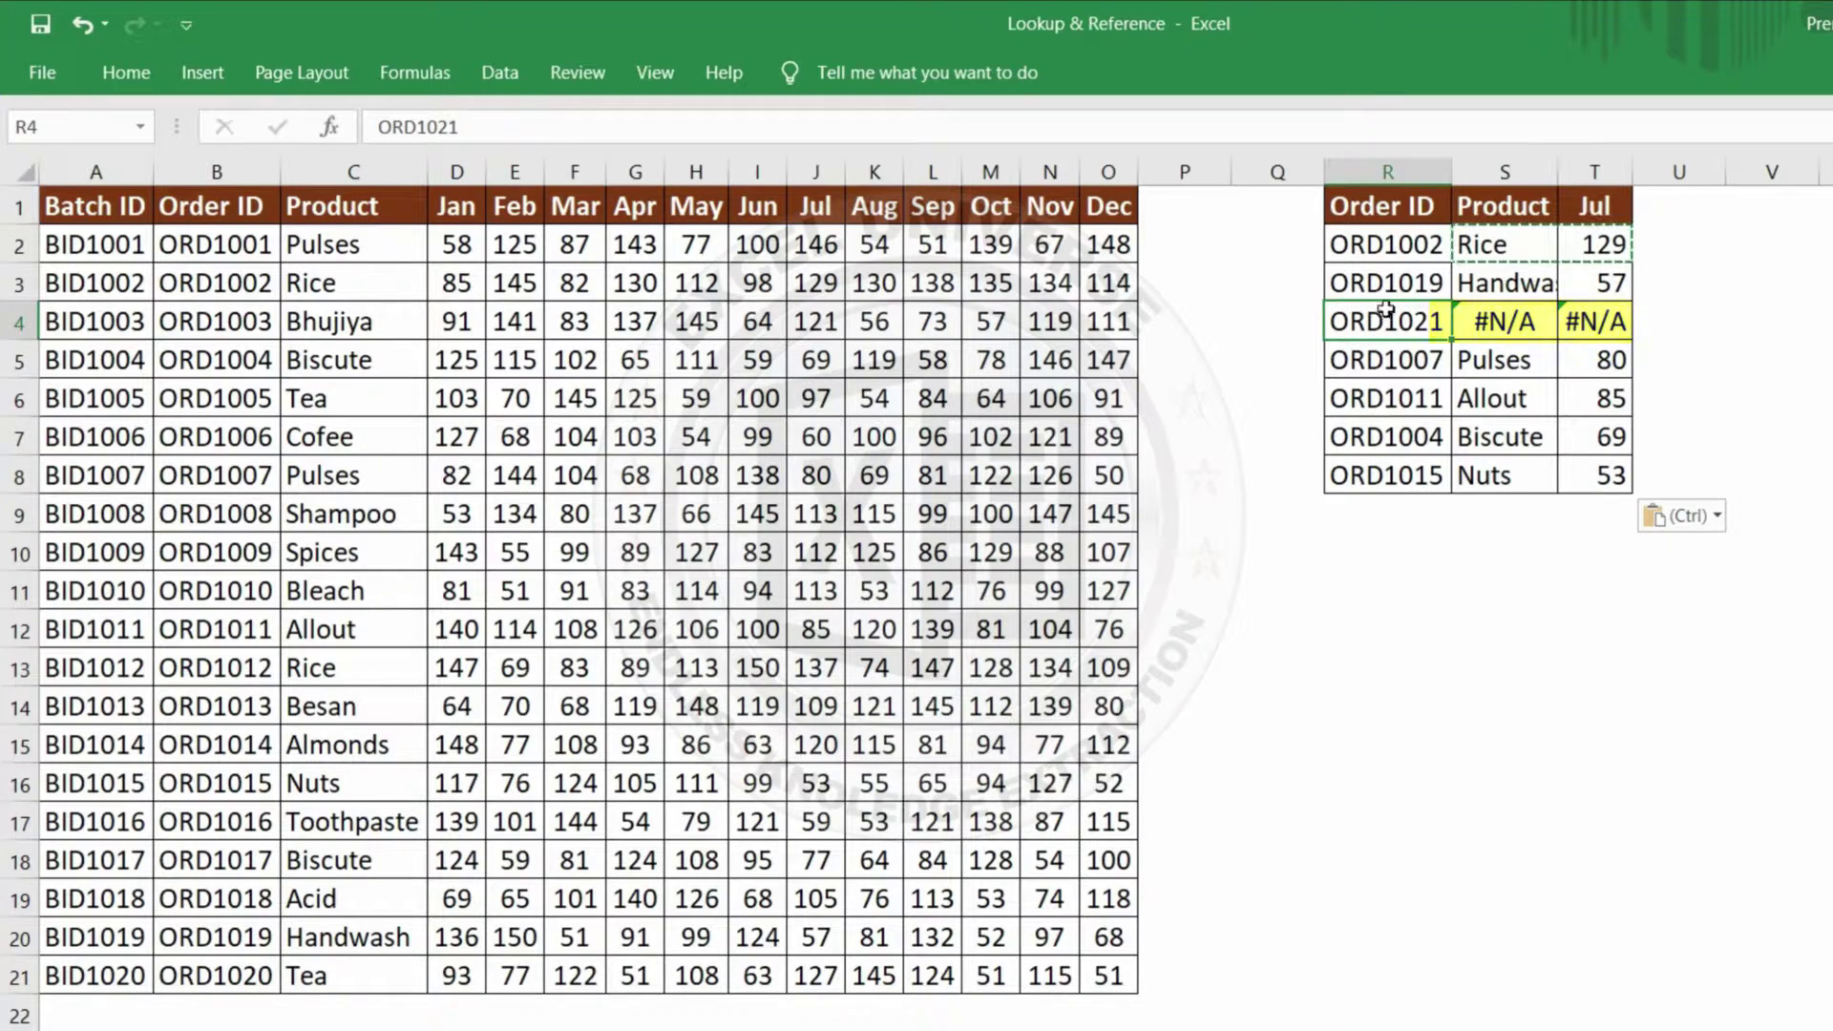
pyautogui.doubleClick(1411, 324)
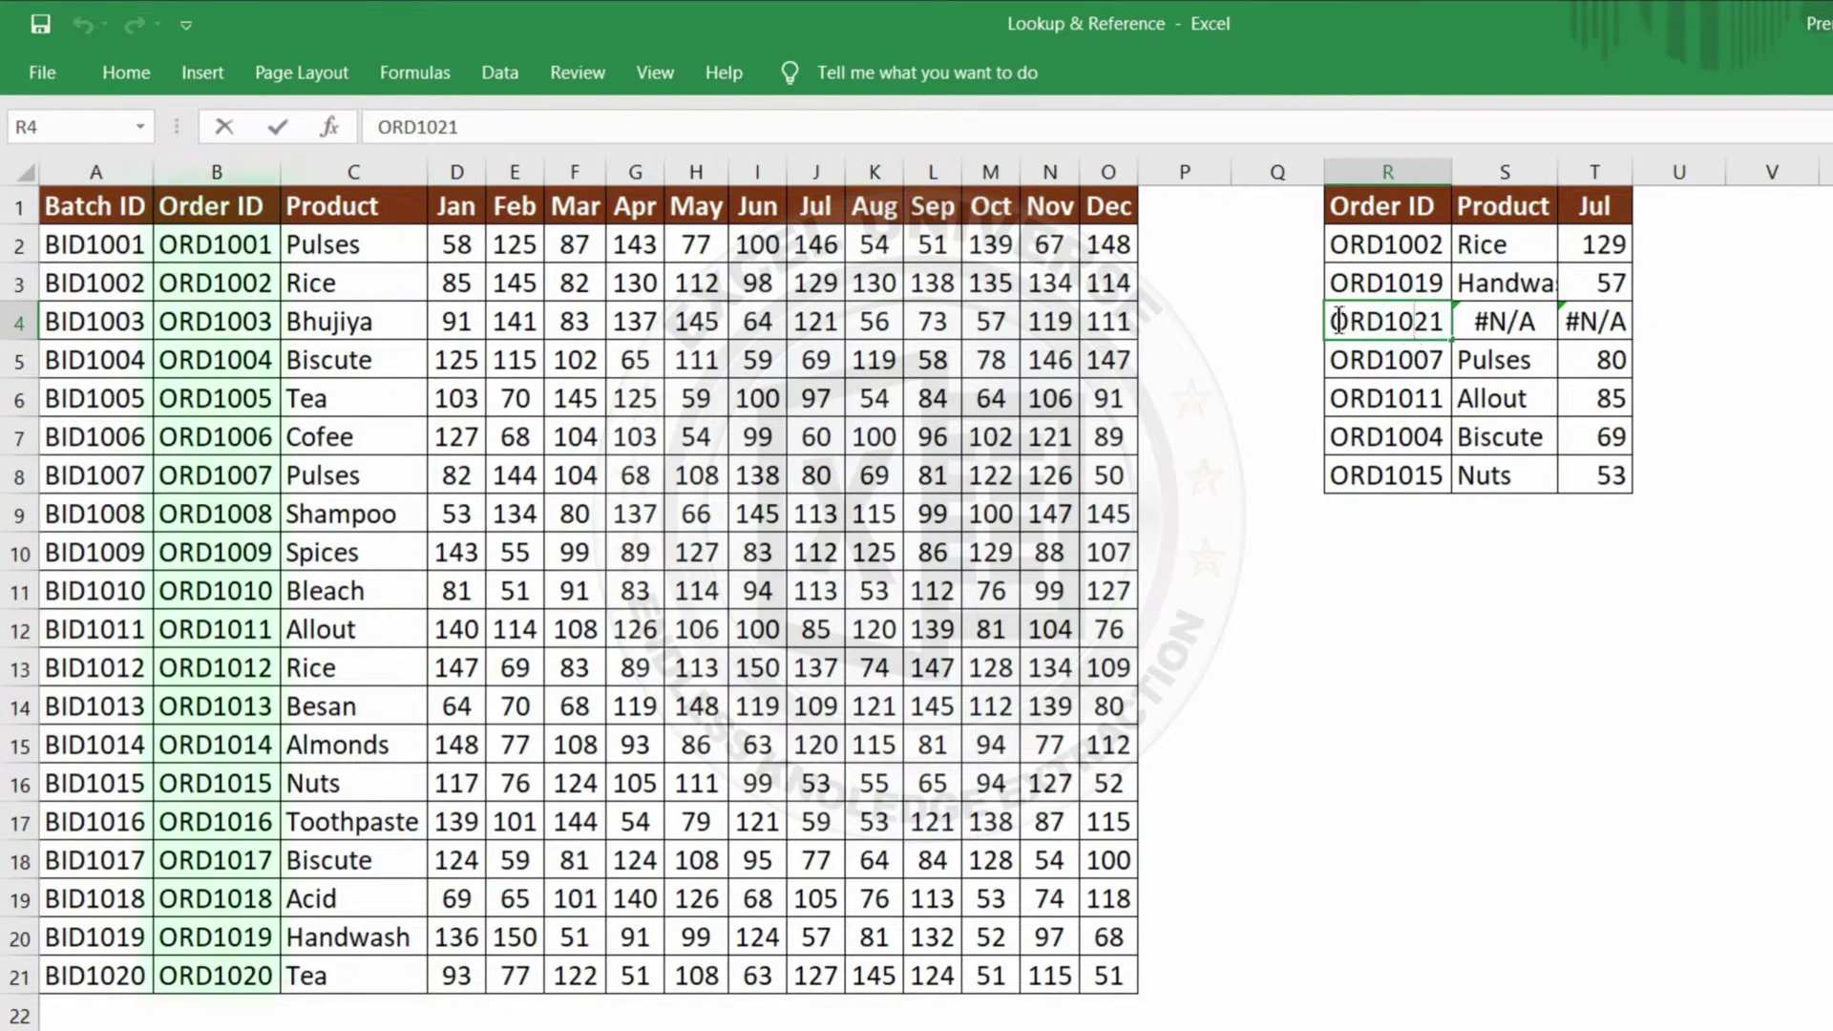
pyautogui.moveTo(212, 209); pyautogui.dragTo(216, 975)
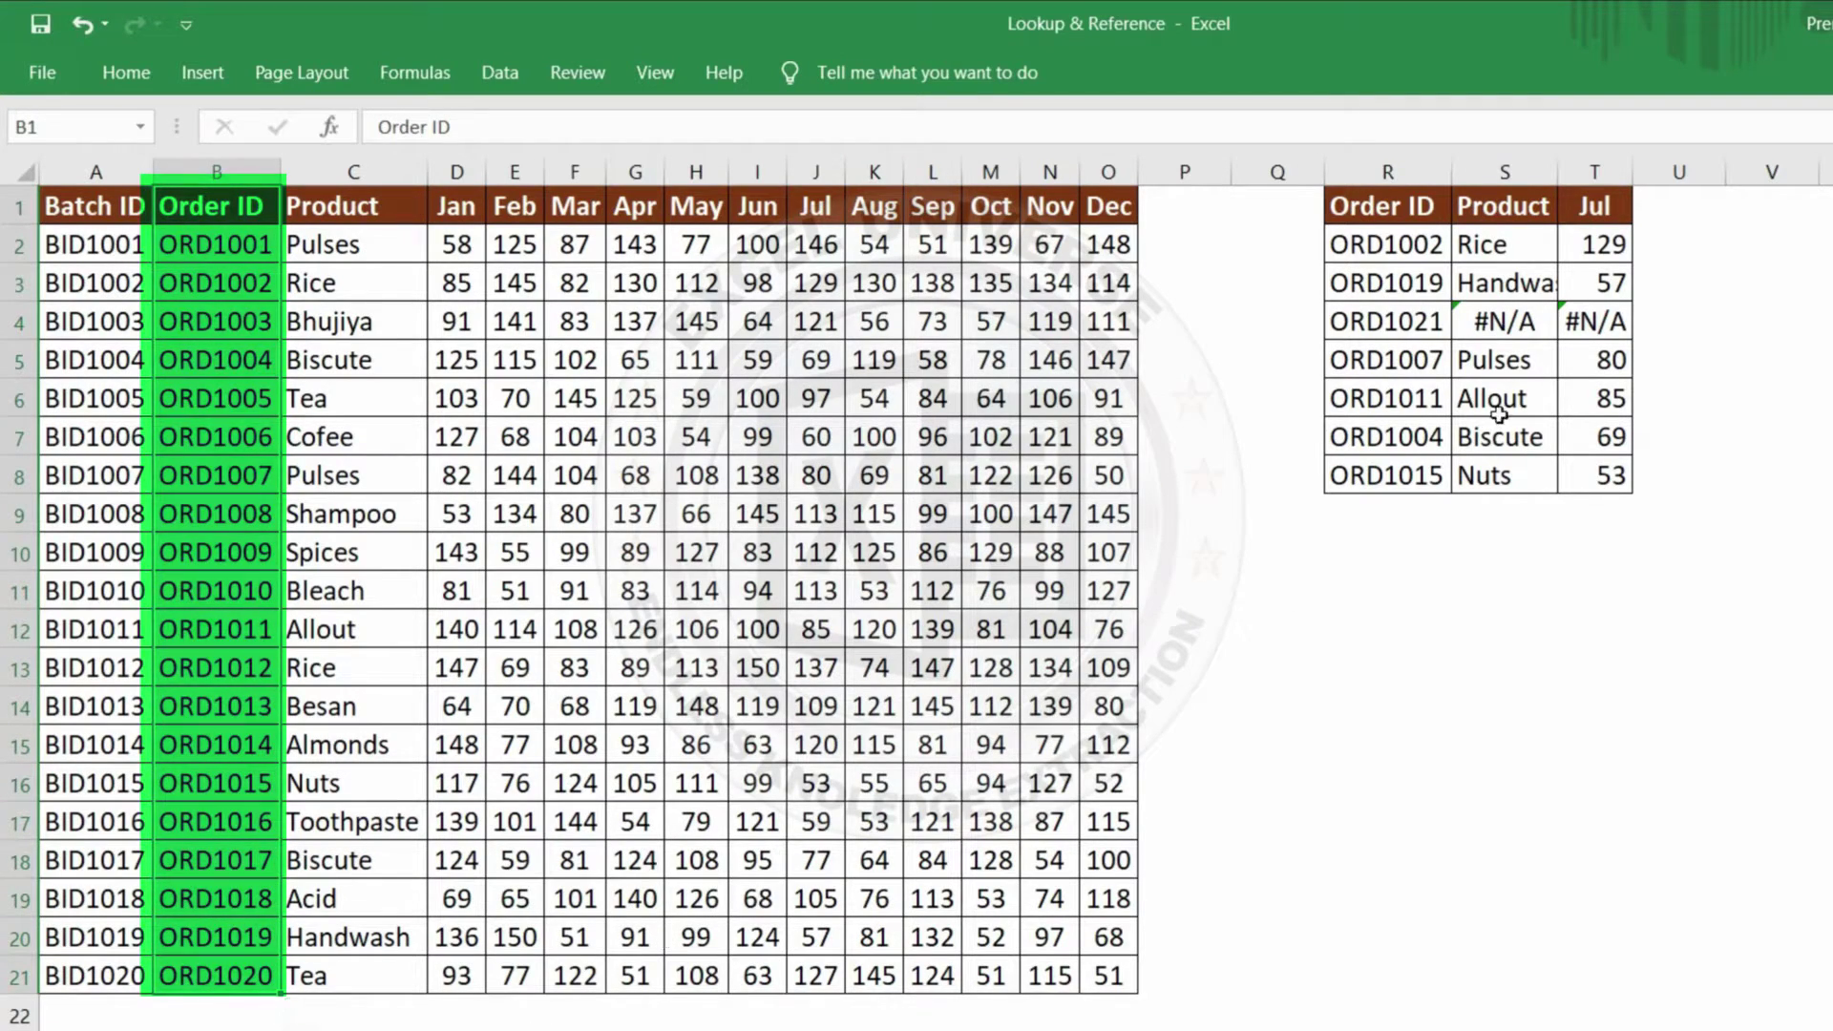
pyautogui.click(1516, 322)
pyautogui.click(1590, 312)
pyautogui.click(1505, 306)
pyautogui.click(1575, 311)
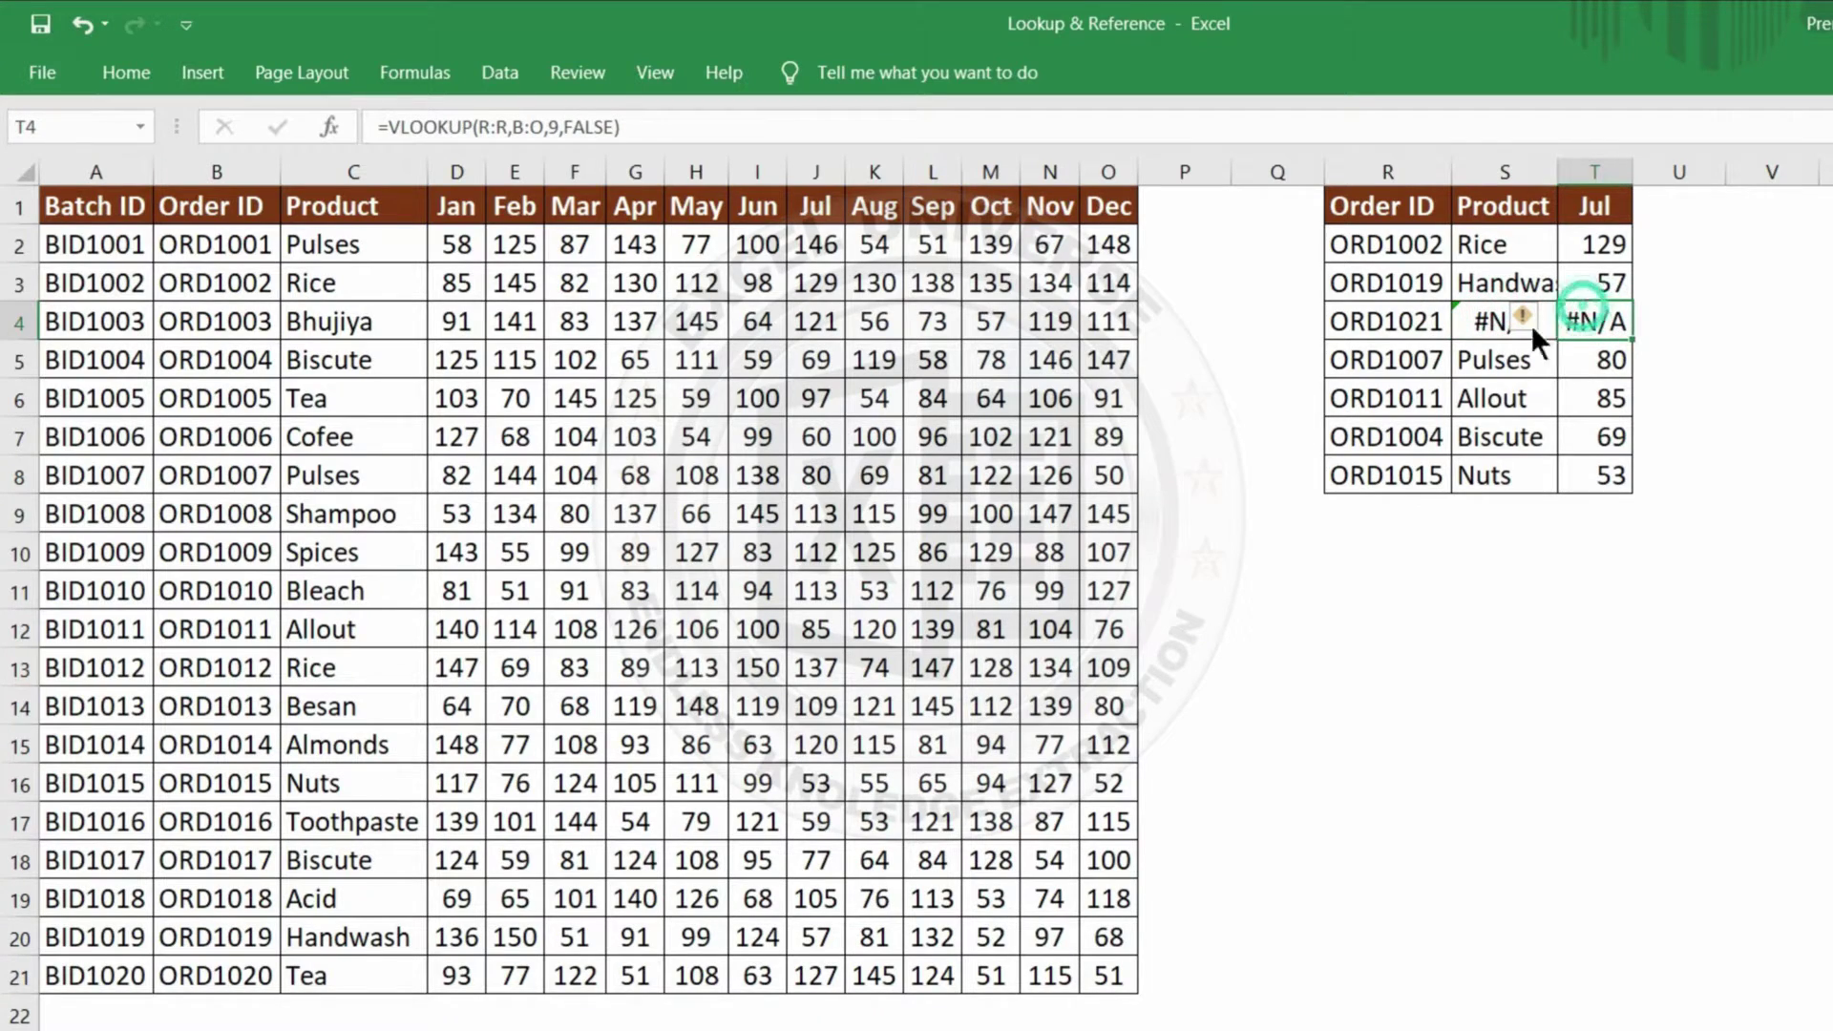
pyautogui.click(1466, 319)
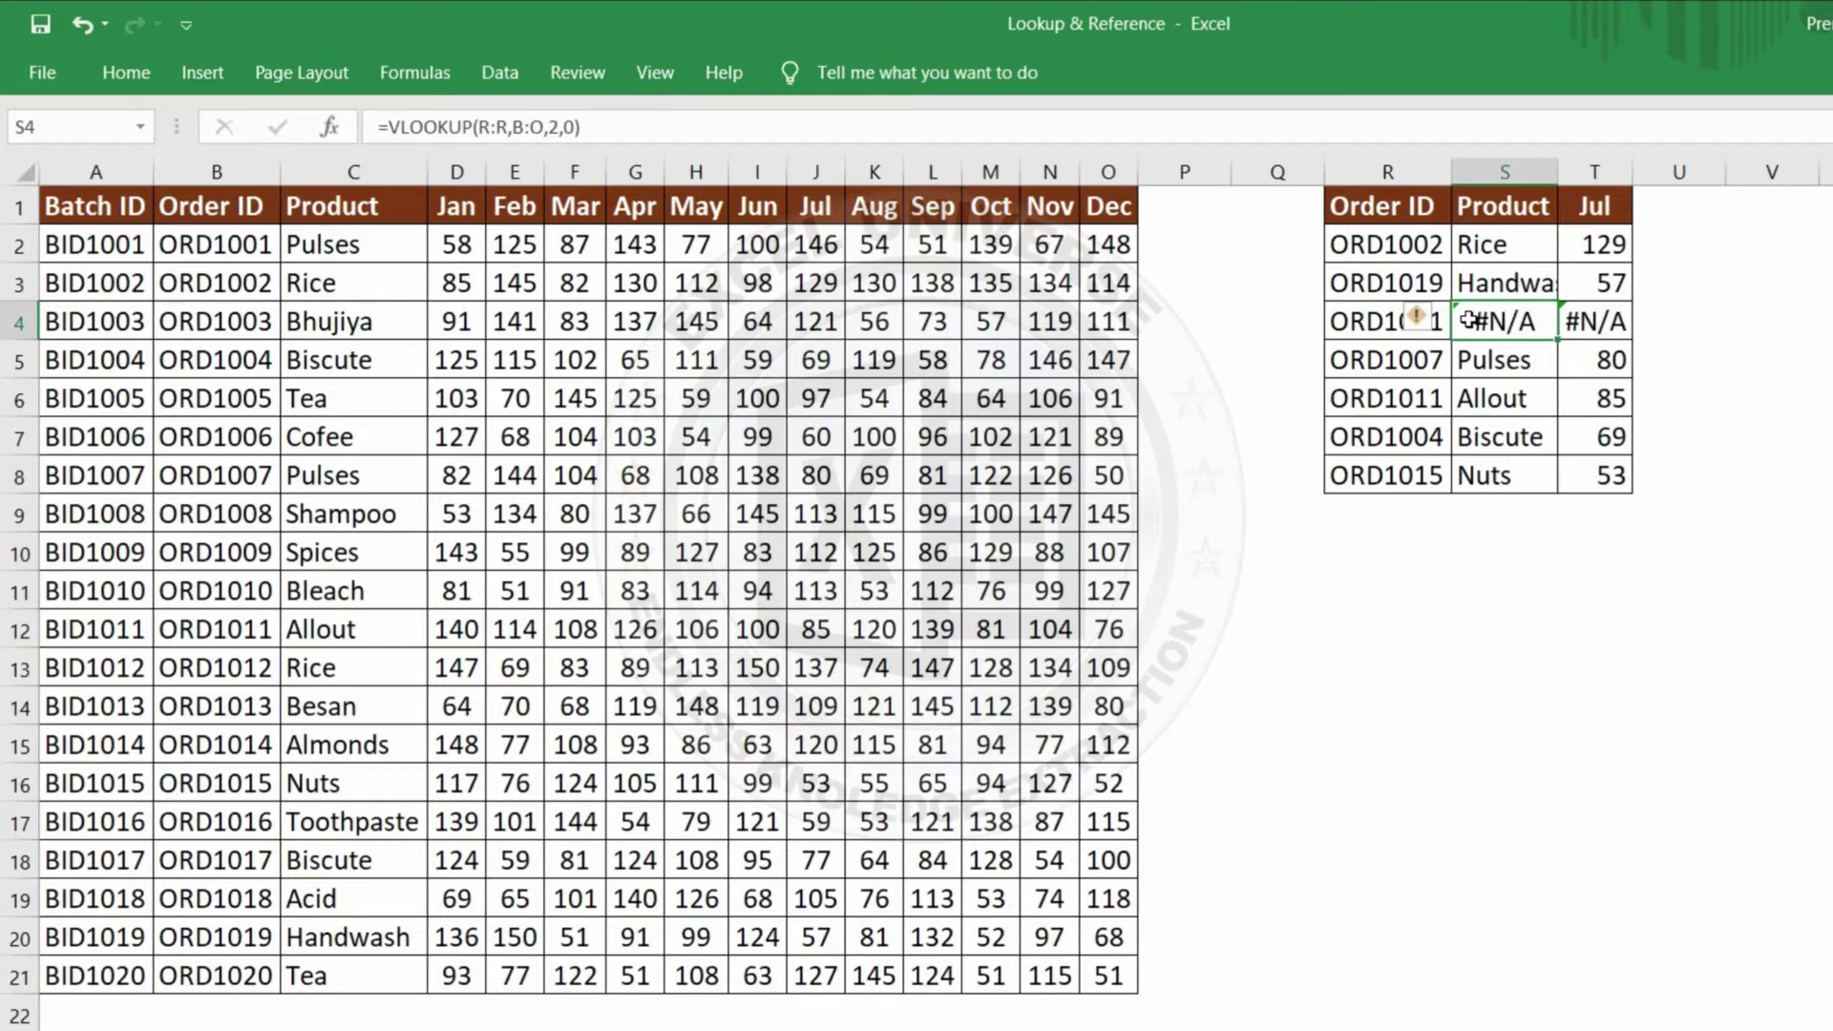
pyautogui.click(1426, 391)
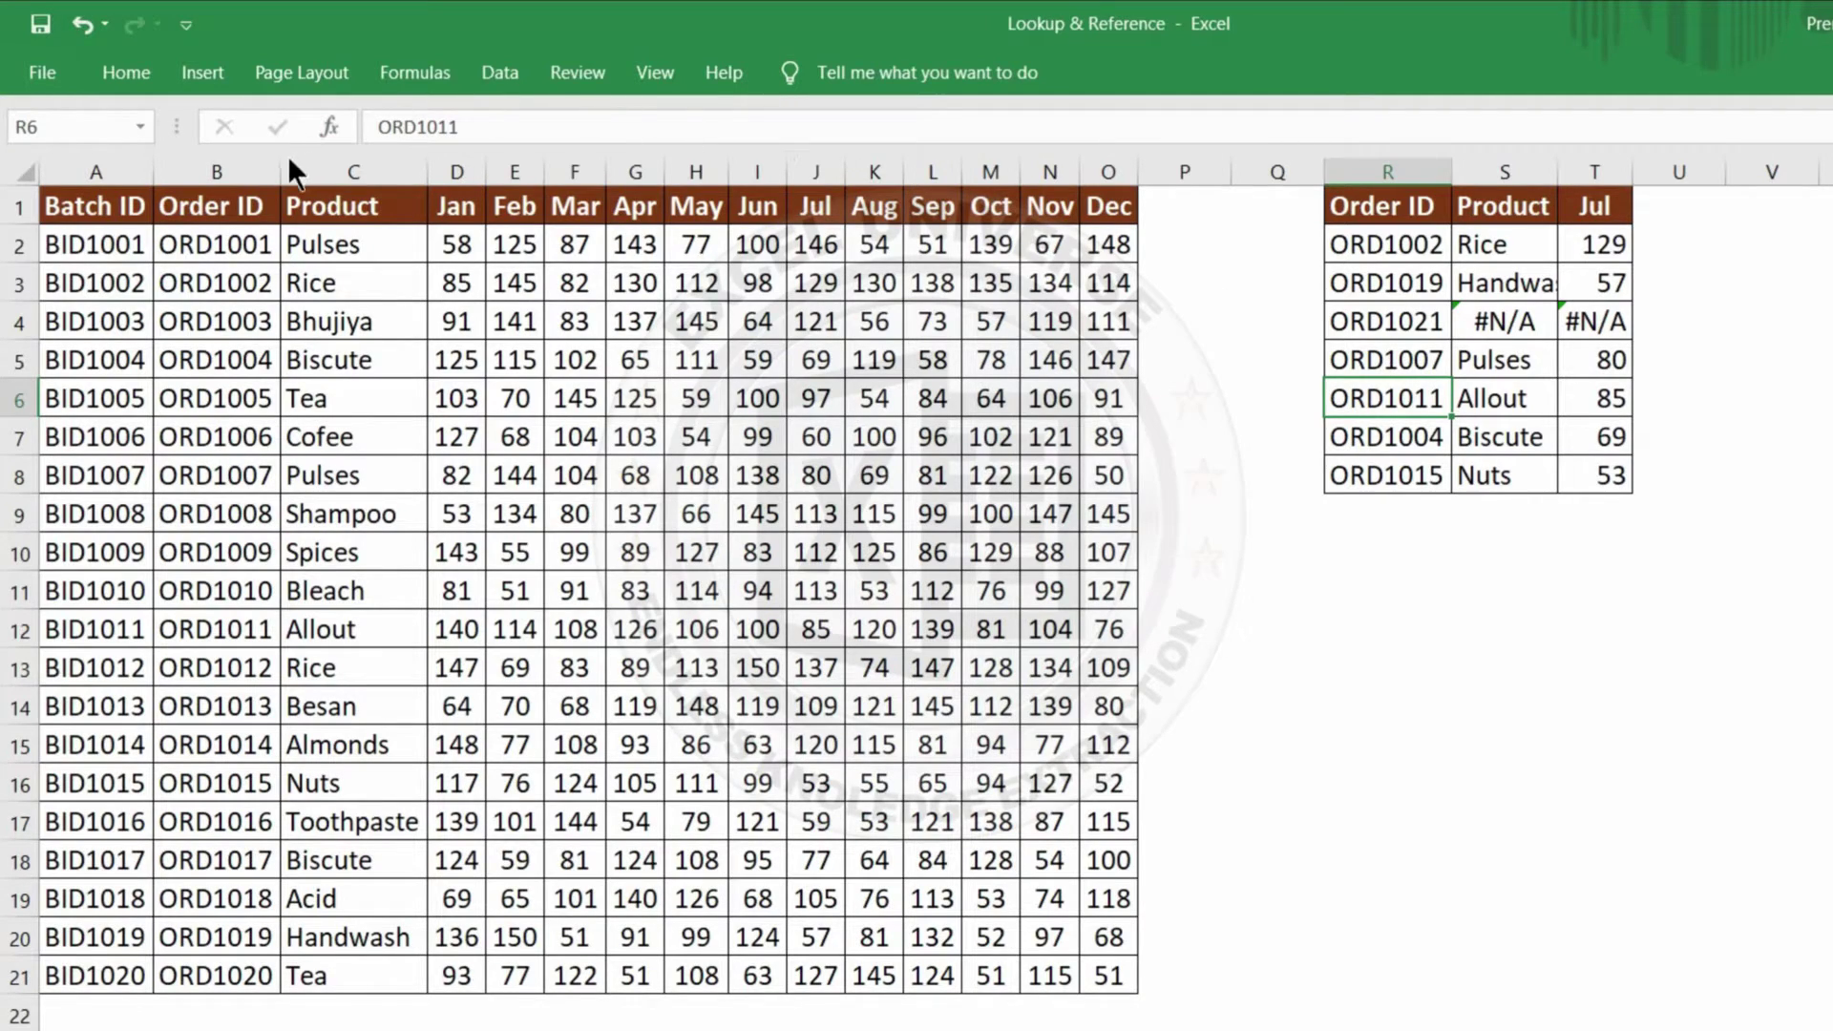
# Look through the order IDs in B1:B21 of the main data table
pyautogui.moveTo(225, 200); pyautogui.dragTo(225, 976)
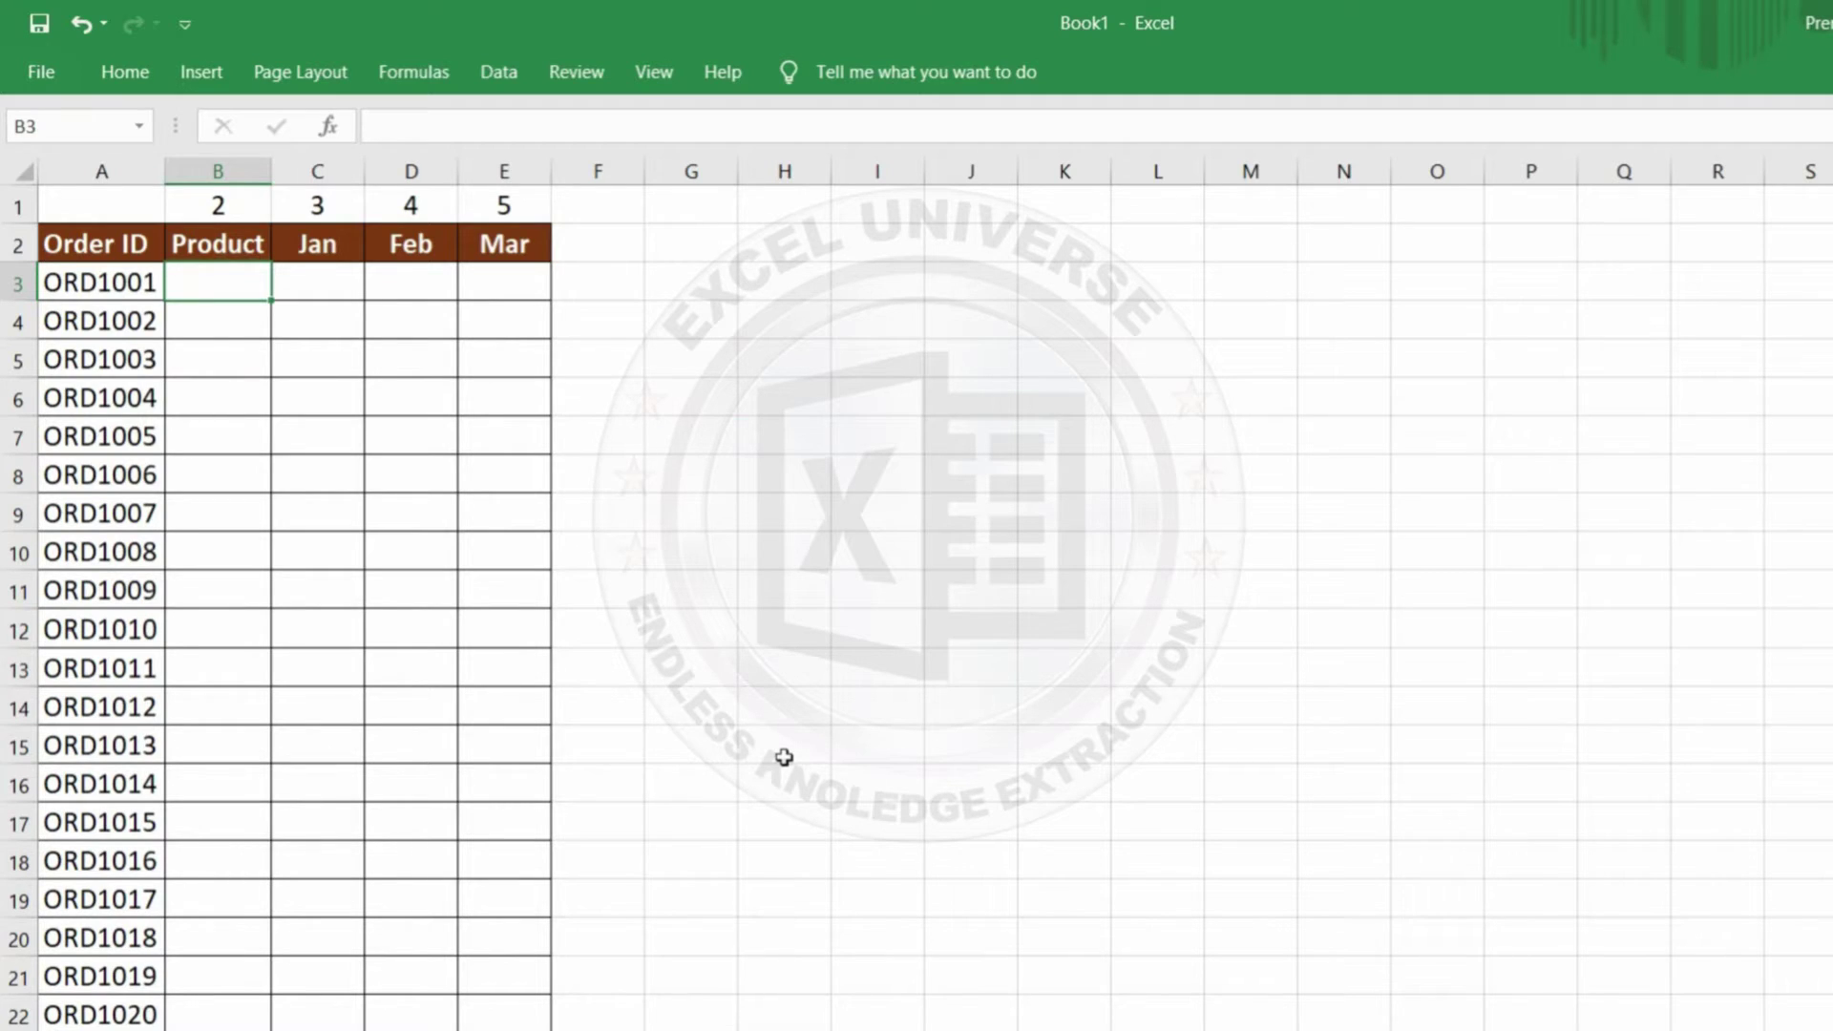
# In Book1, start a VLOOKUP in B3 with lookup value A:A and table array B:O from the Lookup & Reference workbook's VLOOKUP sheet
pyautogui.write('=VLOOKUP(')
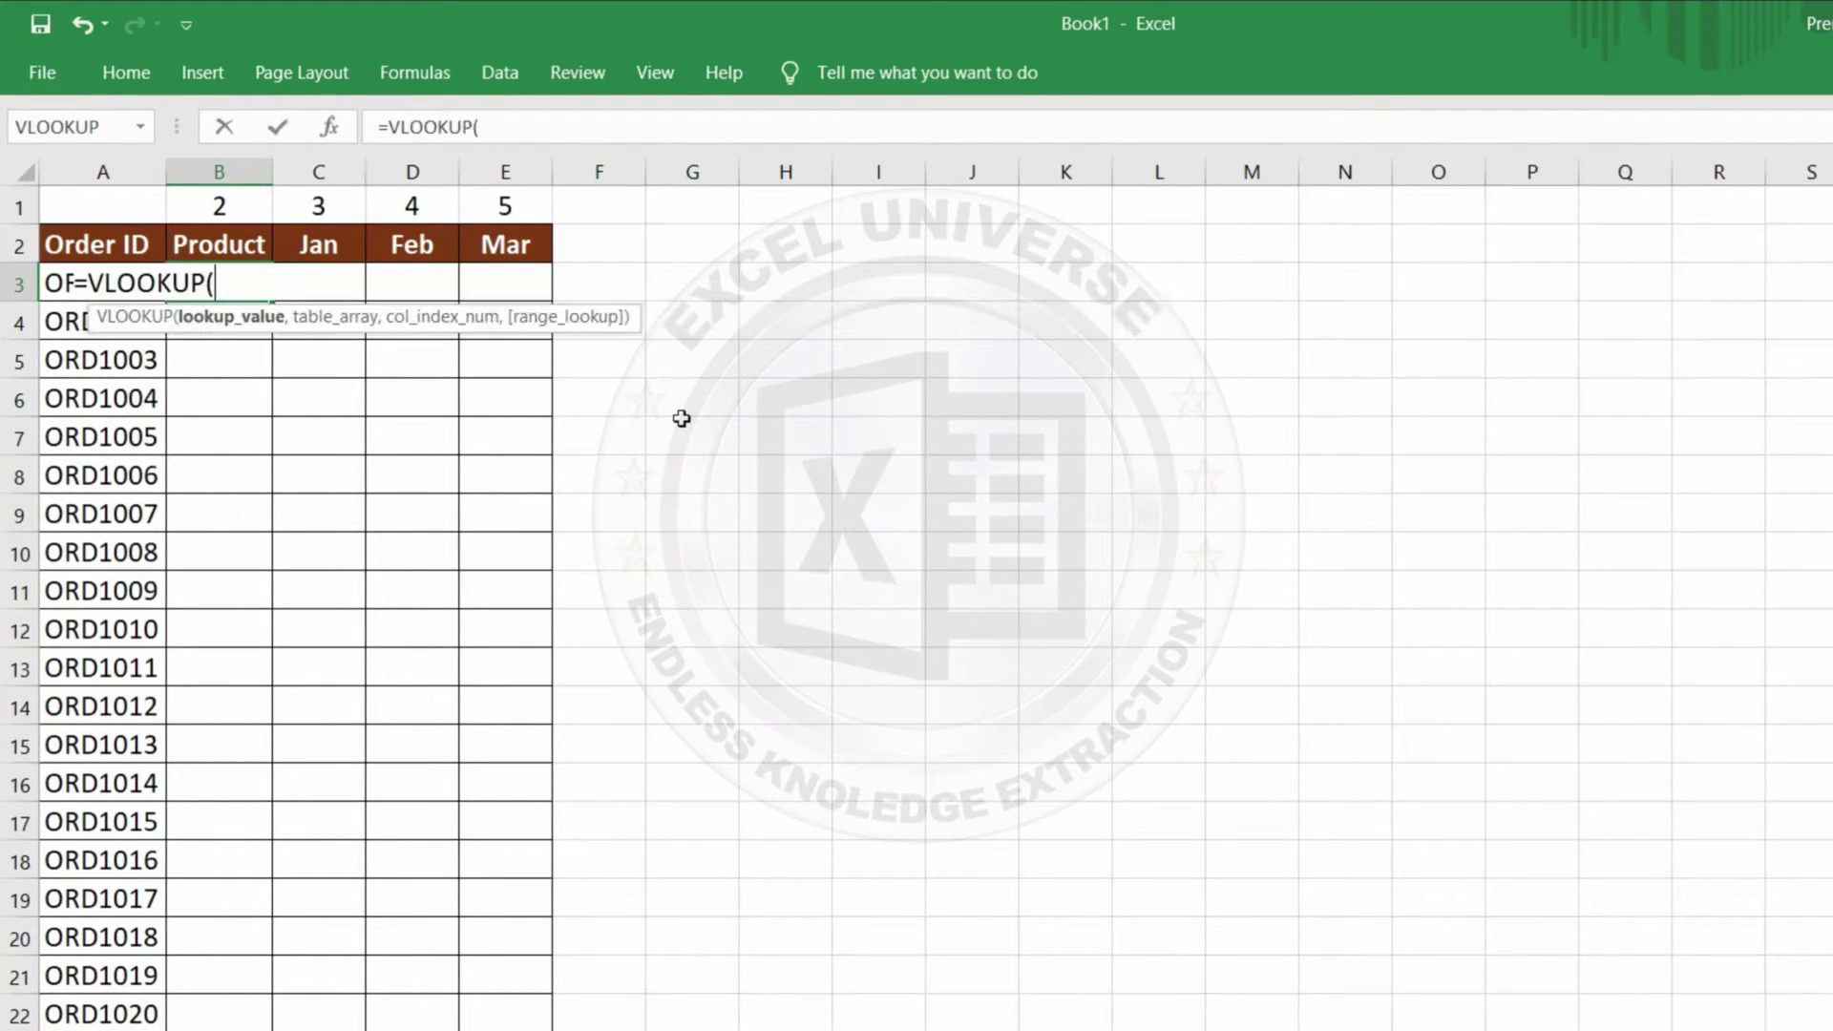
pyautogui.hotkey('ctrl', 'a')
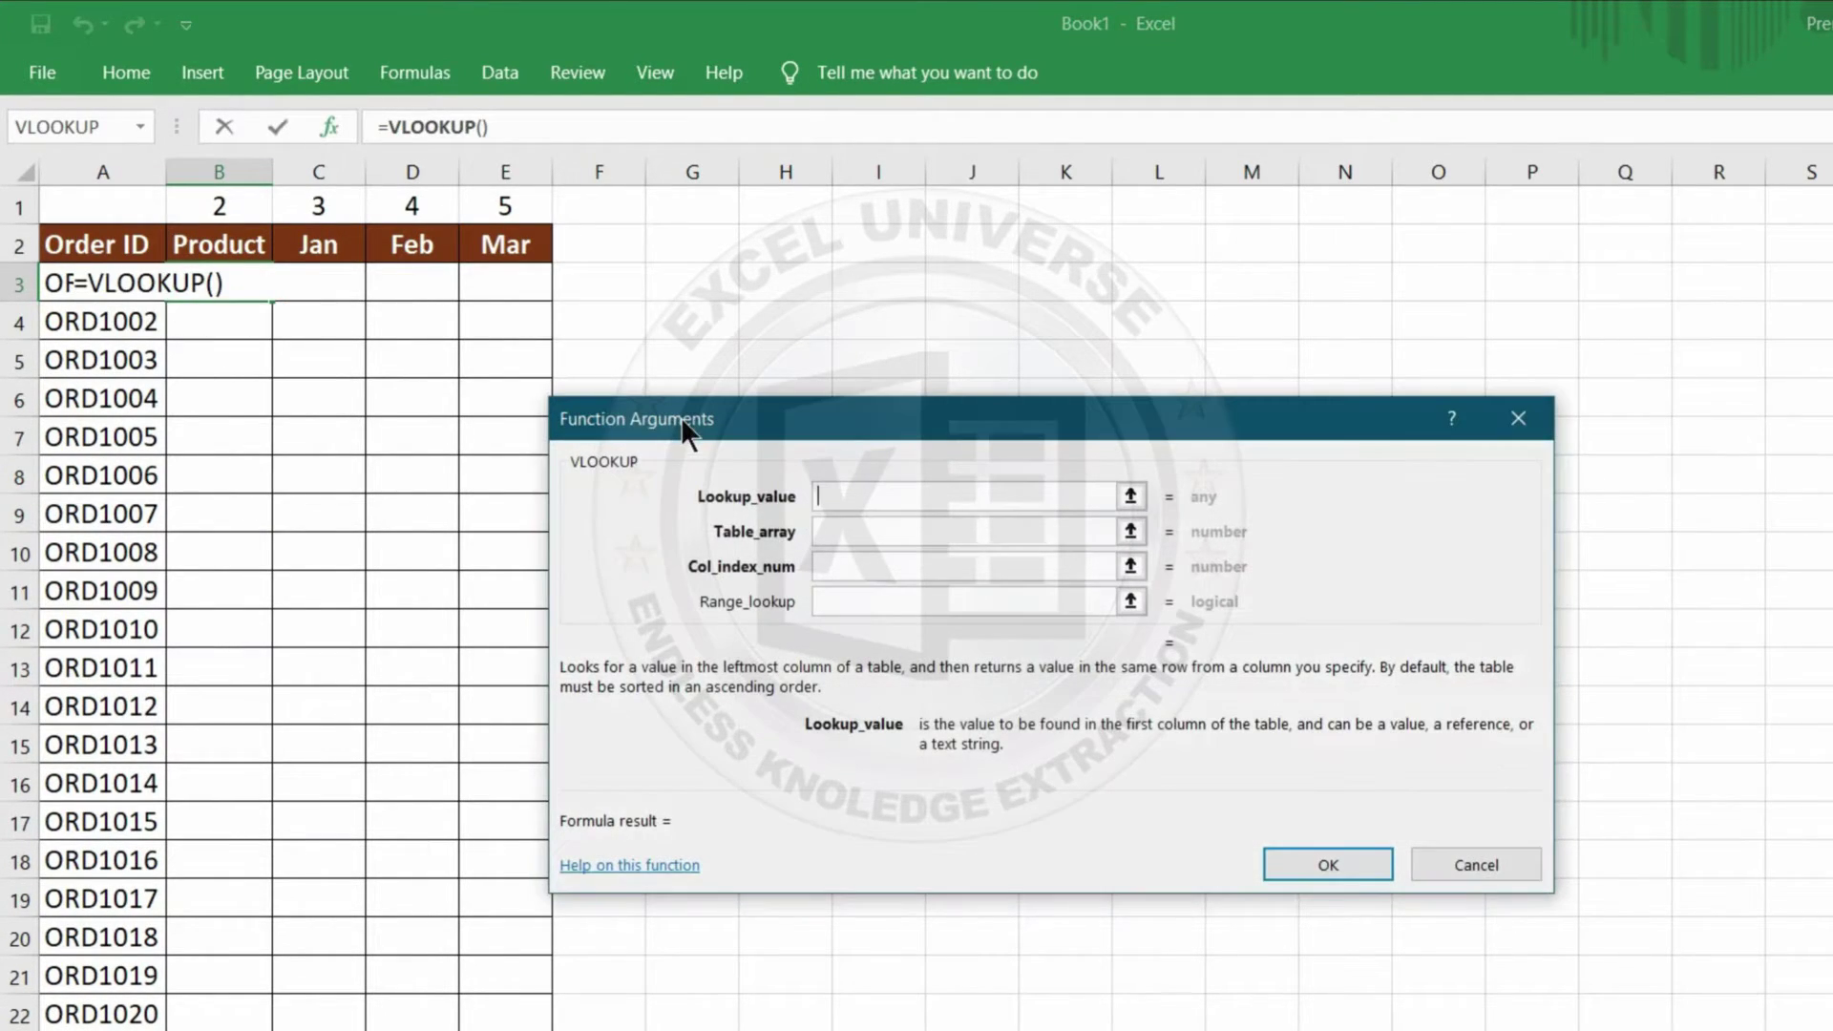
pyautogui.click(83, 169)
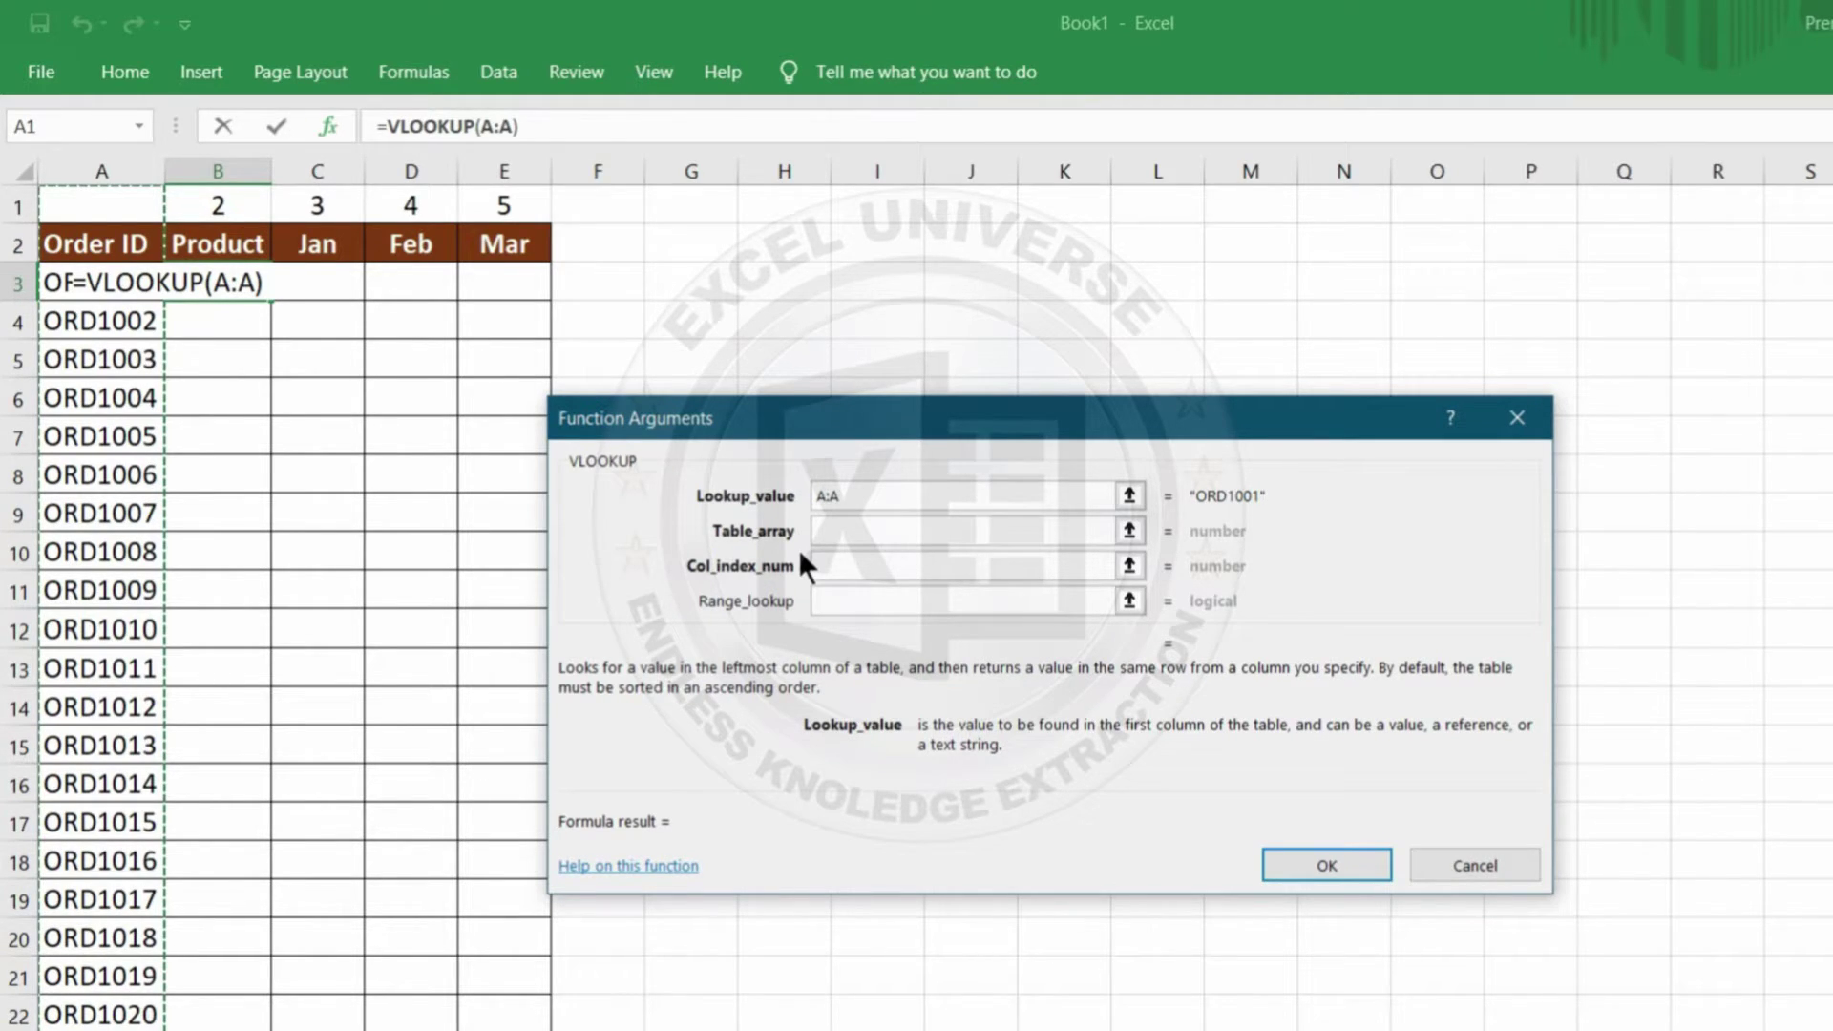
pyautogui.click(845, 533)
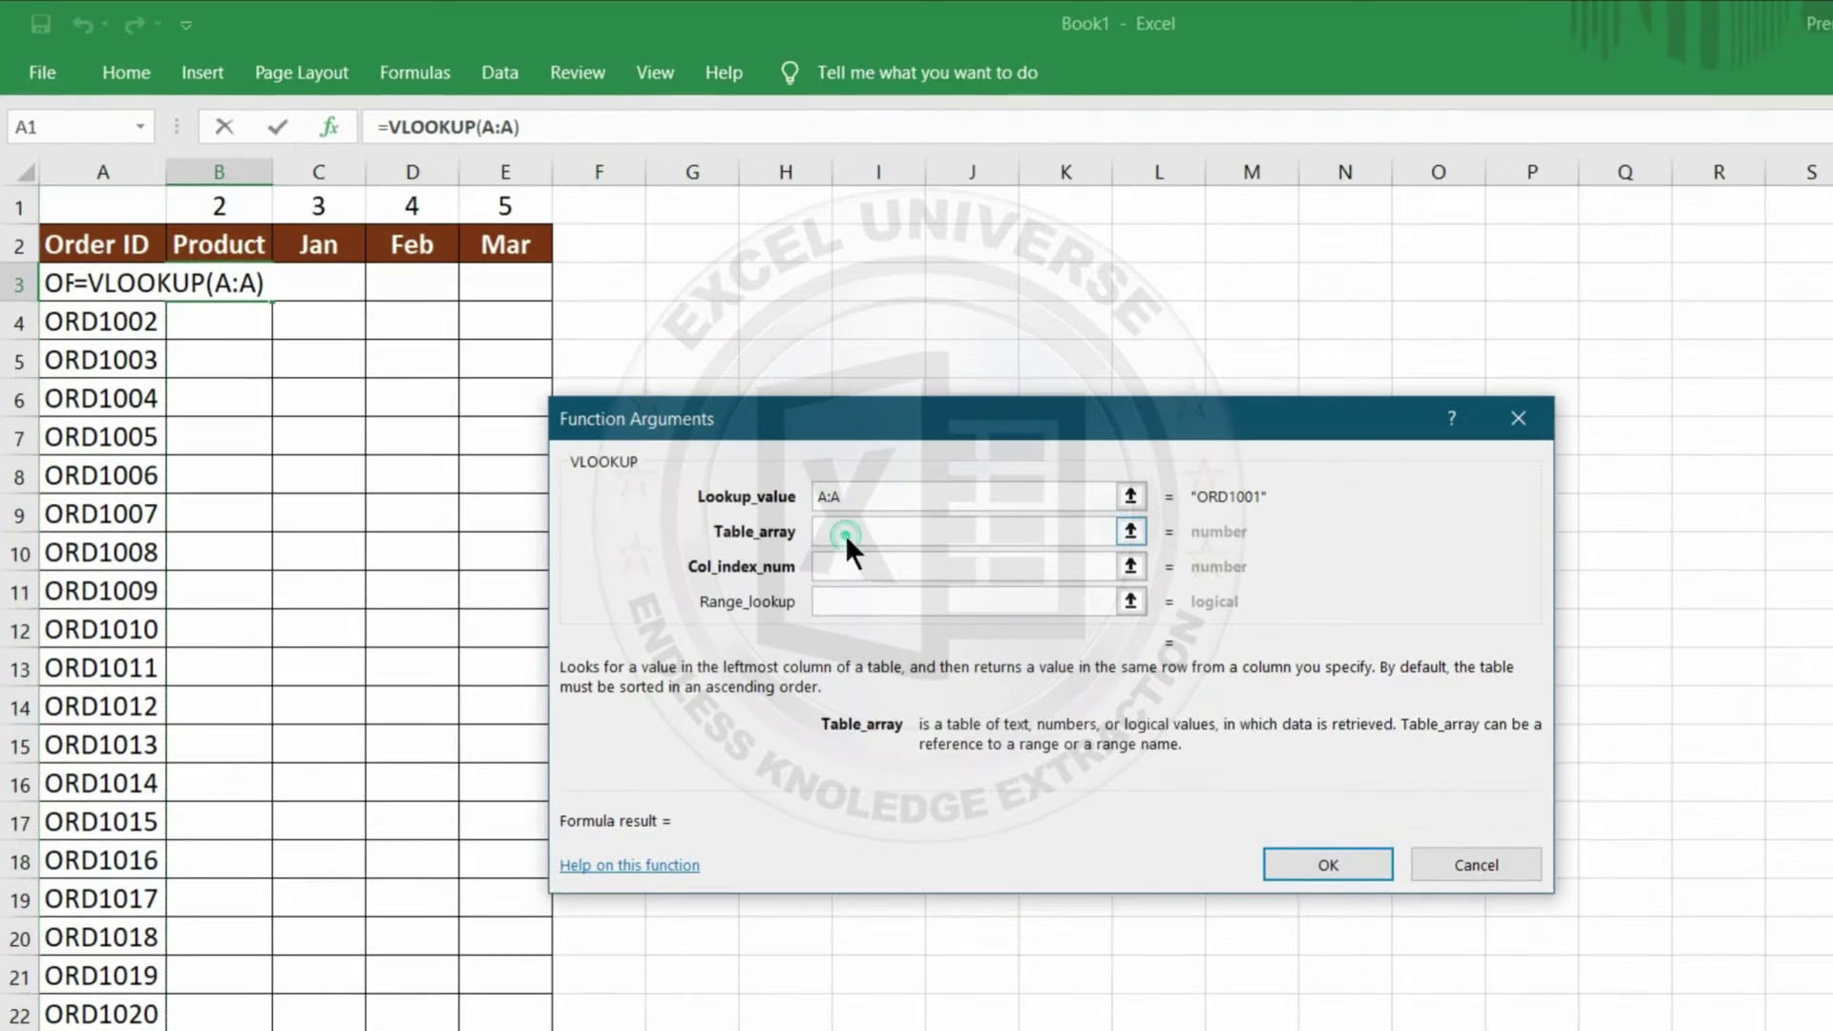
pyautogui.hotkey('alt', 'Tab')
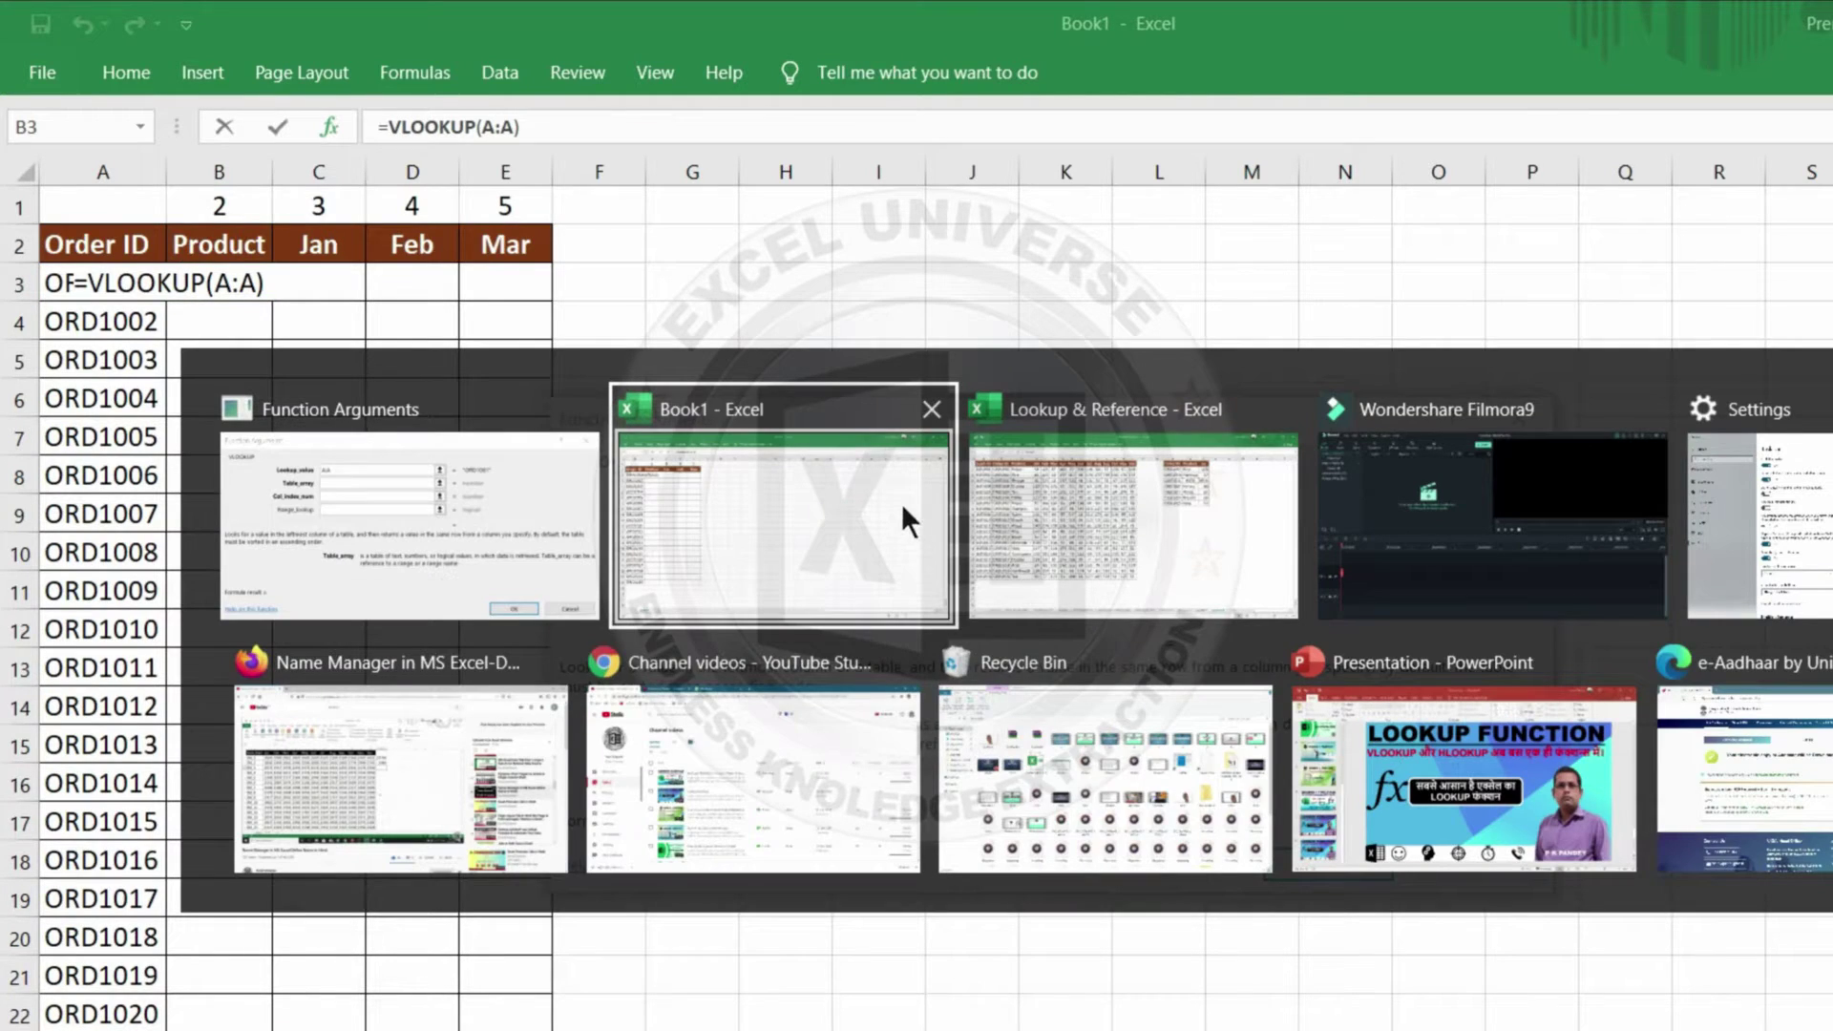
pyautogui.click(1113, 518)
pyautogui.click(199, 170)
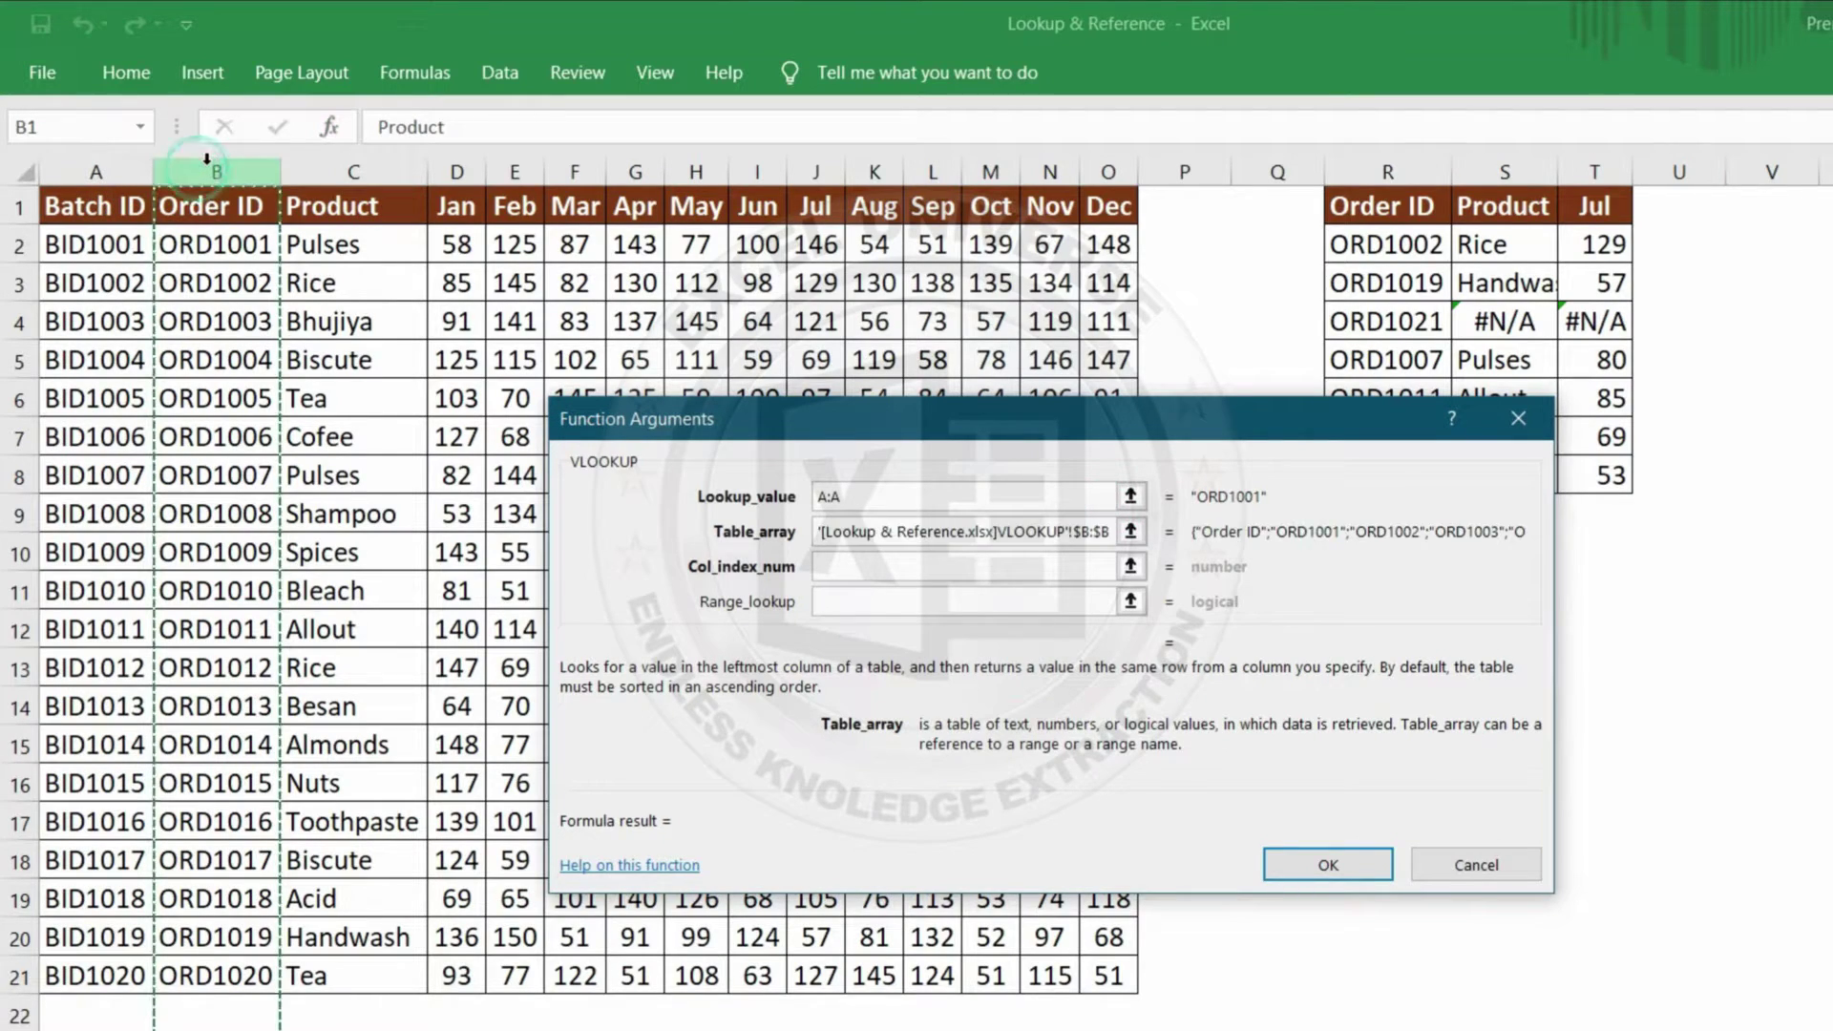
pyautogui.keyDown('shift'); pyautogui.click(1122, 170); pyautogui.keyUp('shift')
# Complete the Product lookup in B3 with cell B1 as the column index and 0 as the range lookup
pyautogui.click(1016, 571)
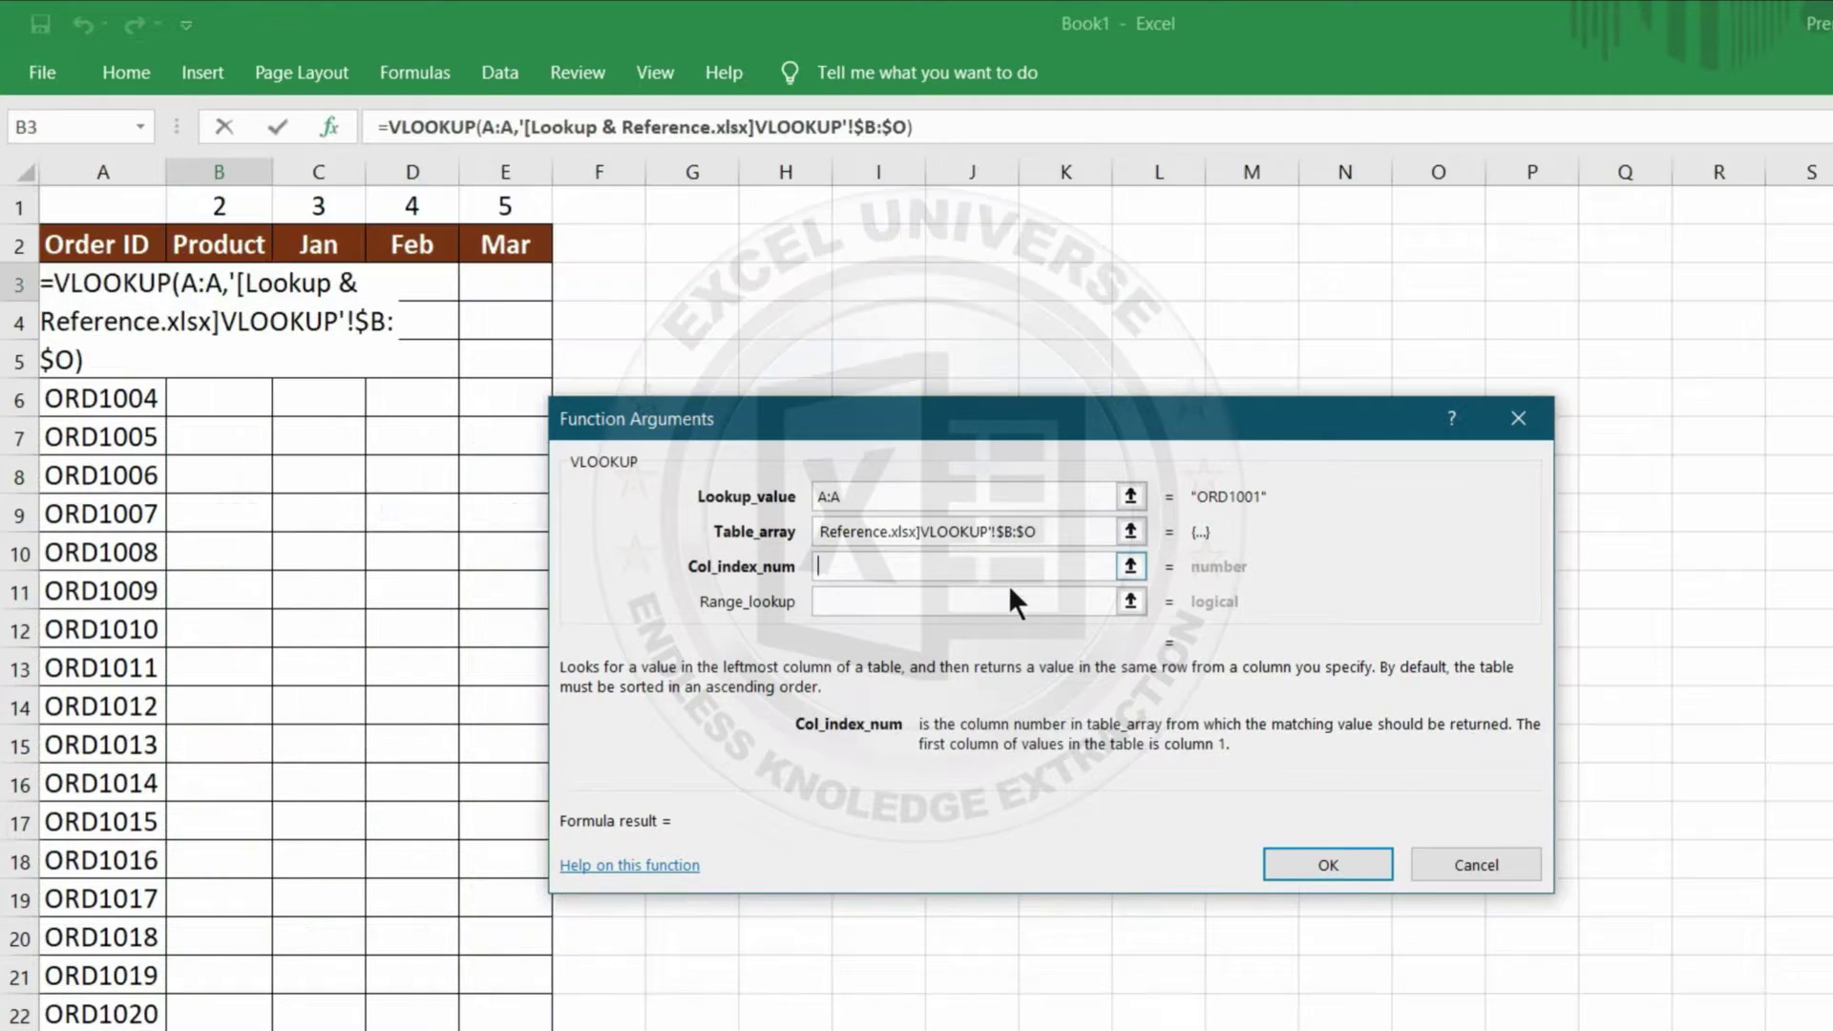
pyautogui.click(872, 566)
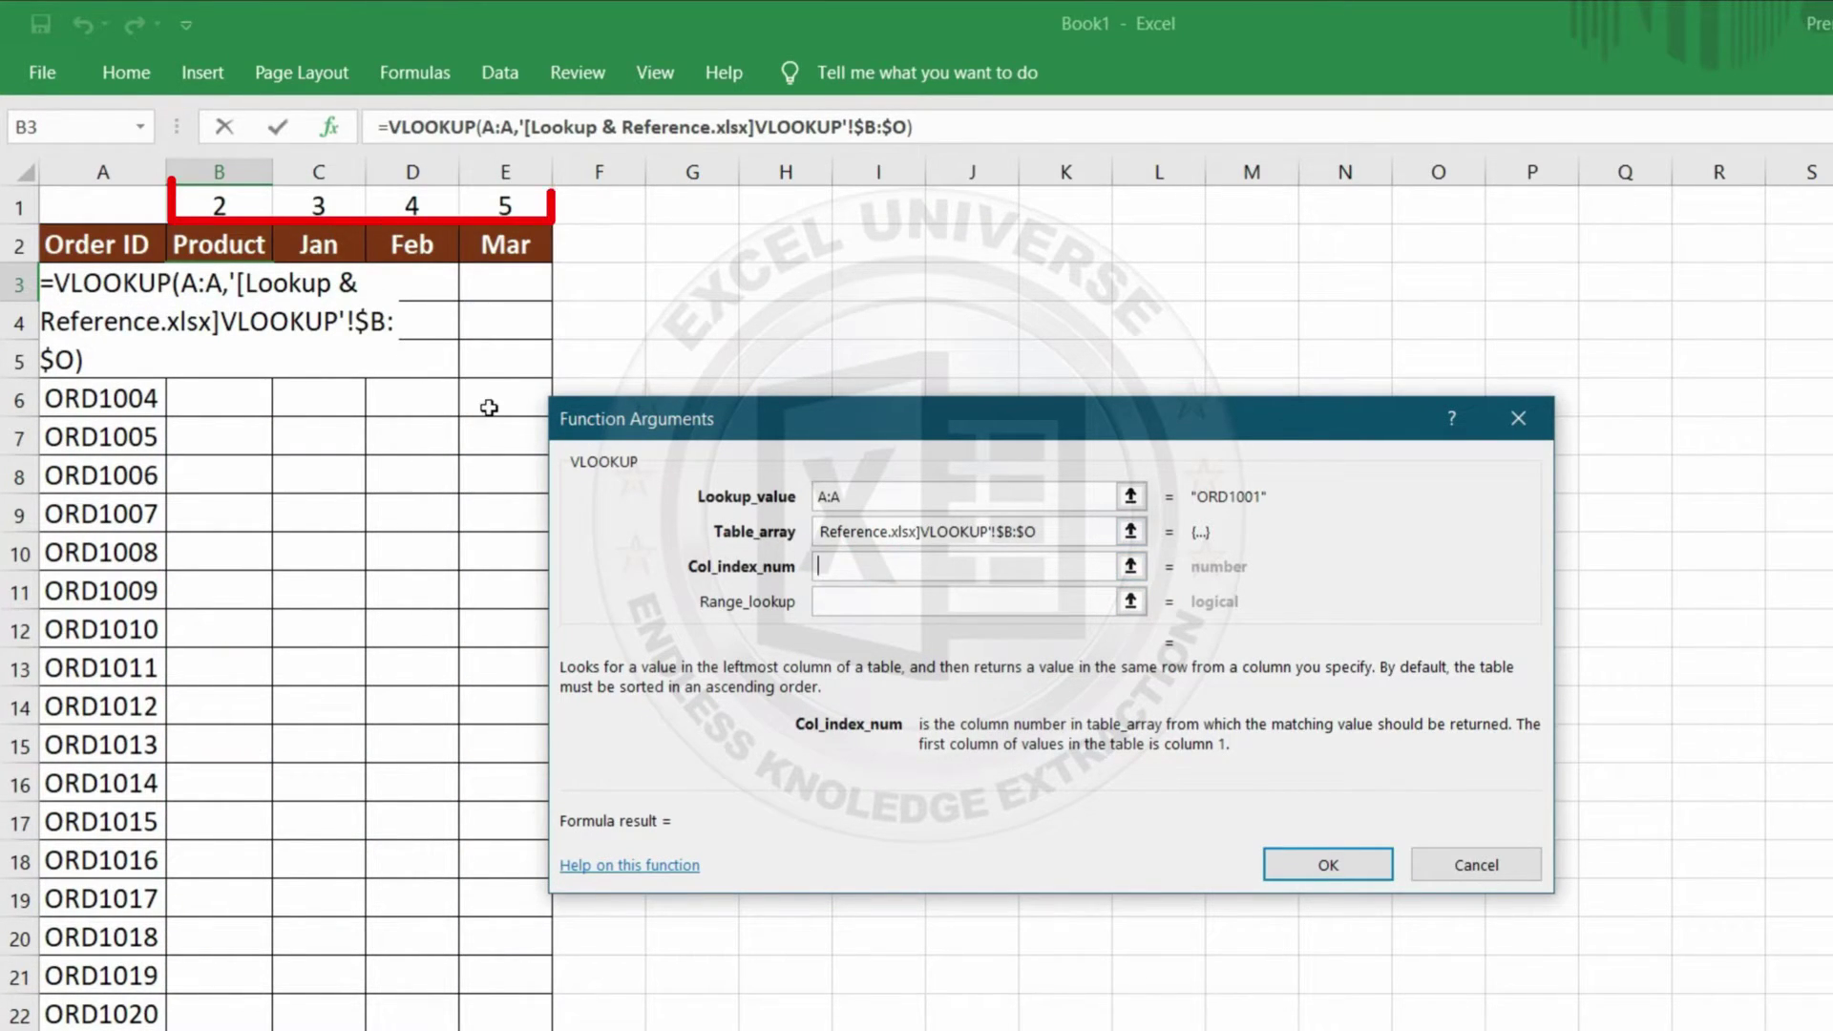
pyautogui.click(241, 208)
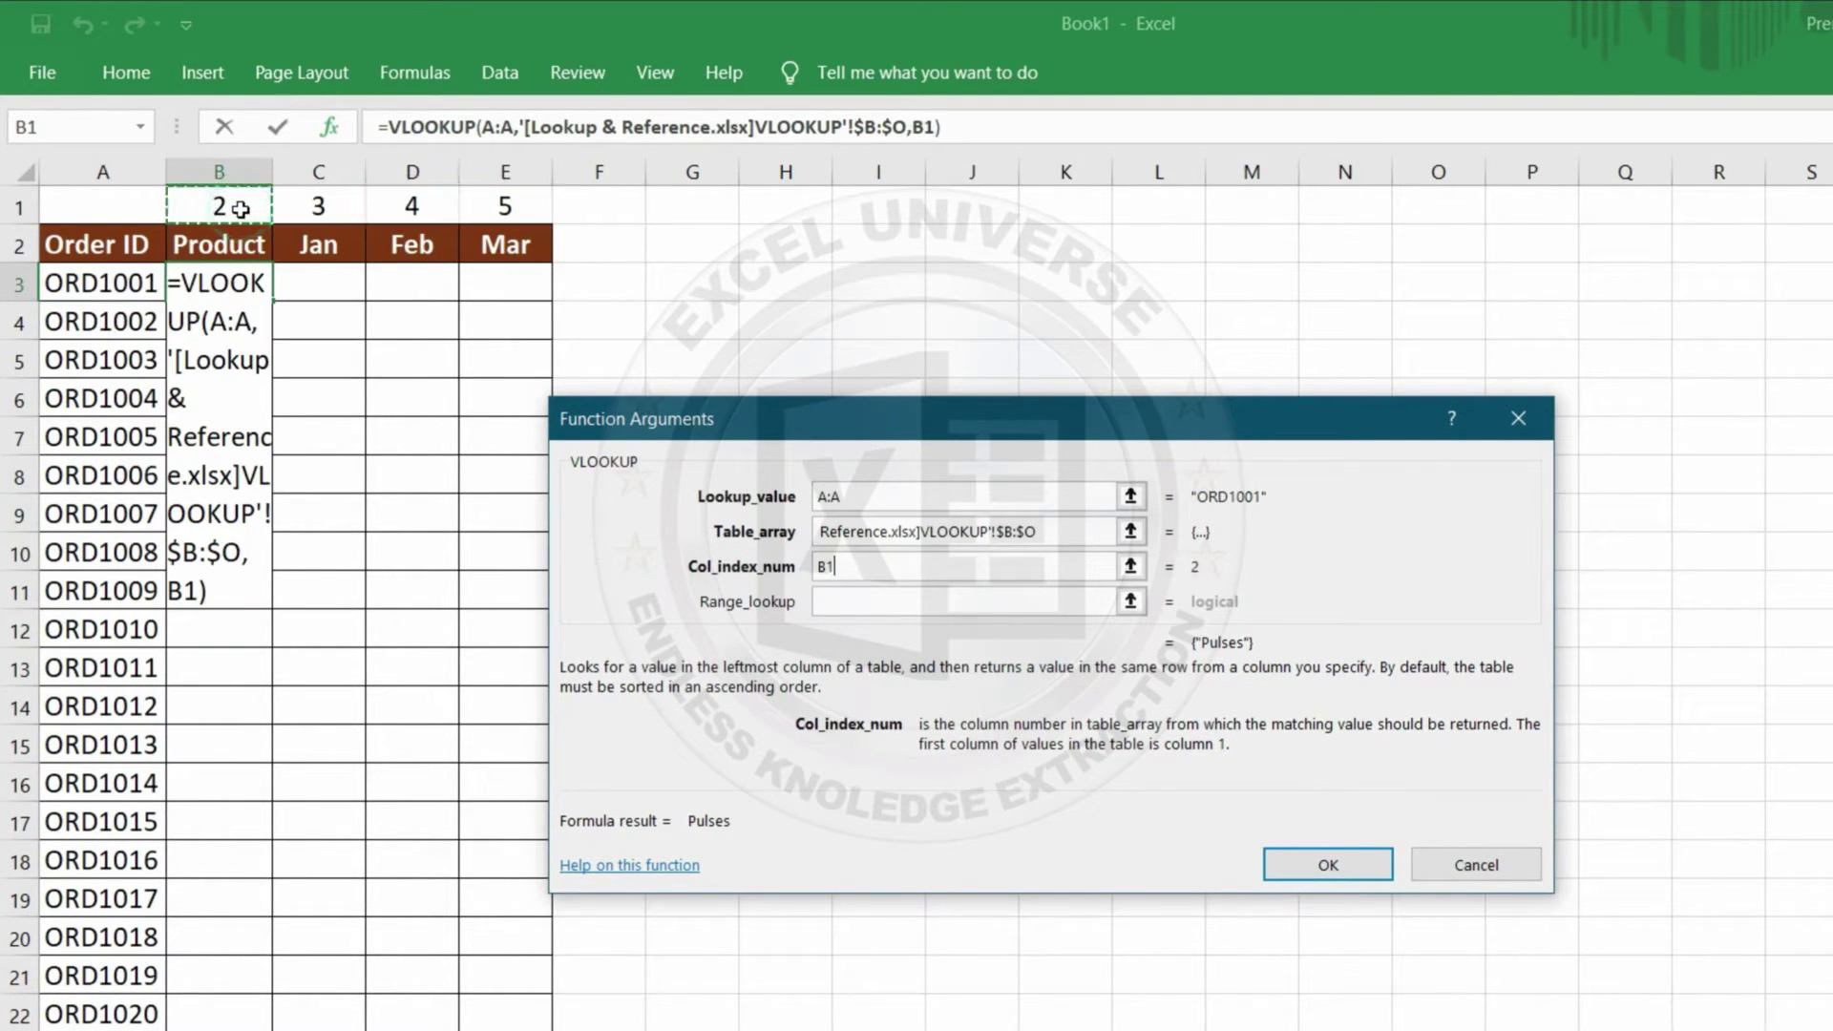
pyautogui.click(846, 598)
pyautogui.write('0')
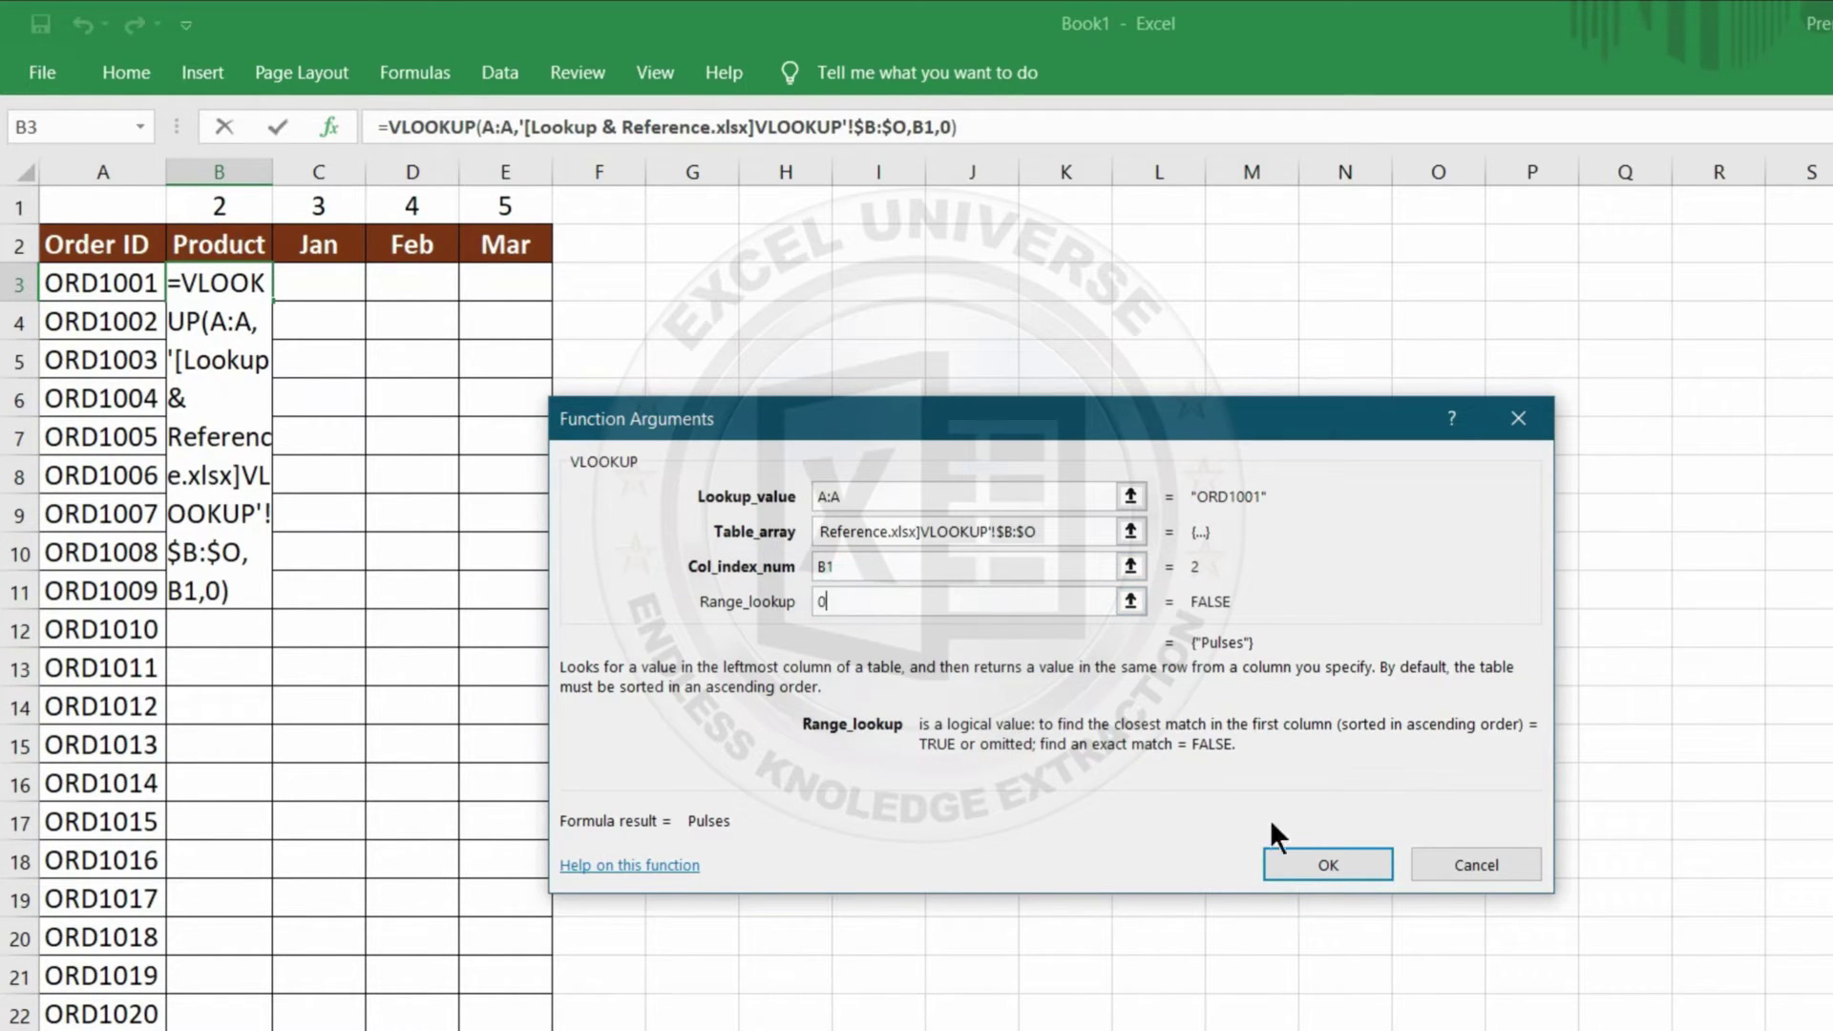
pyautogui.click(1326, 865)
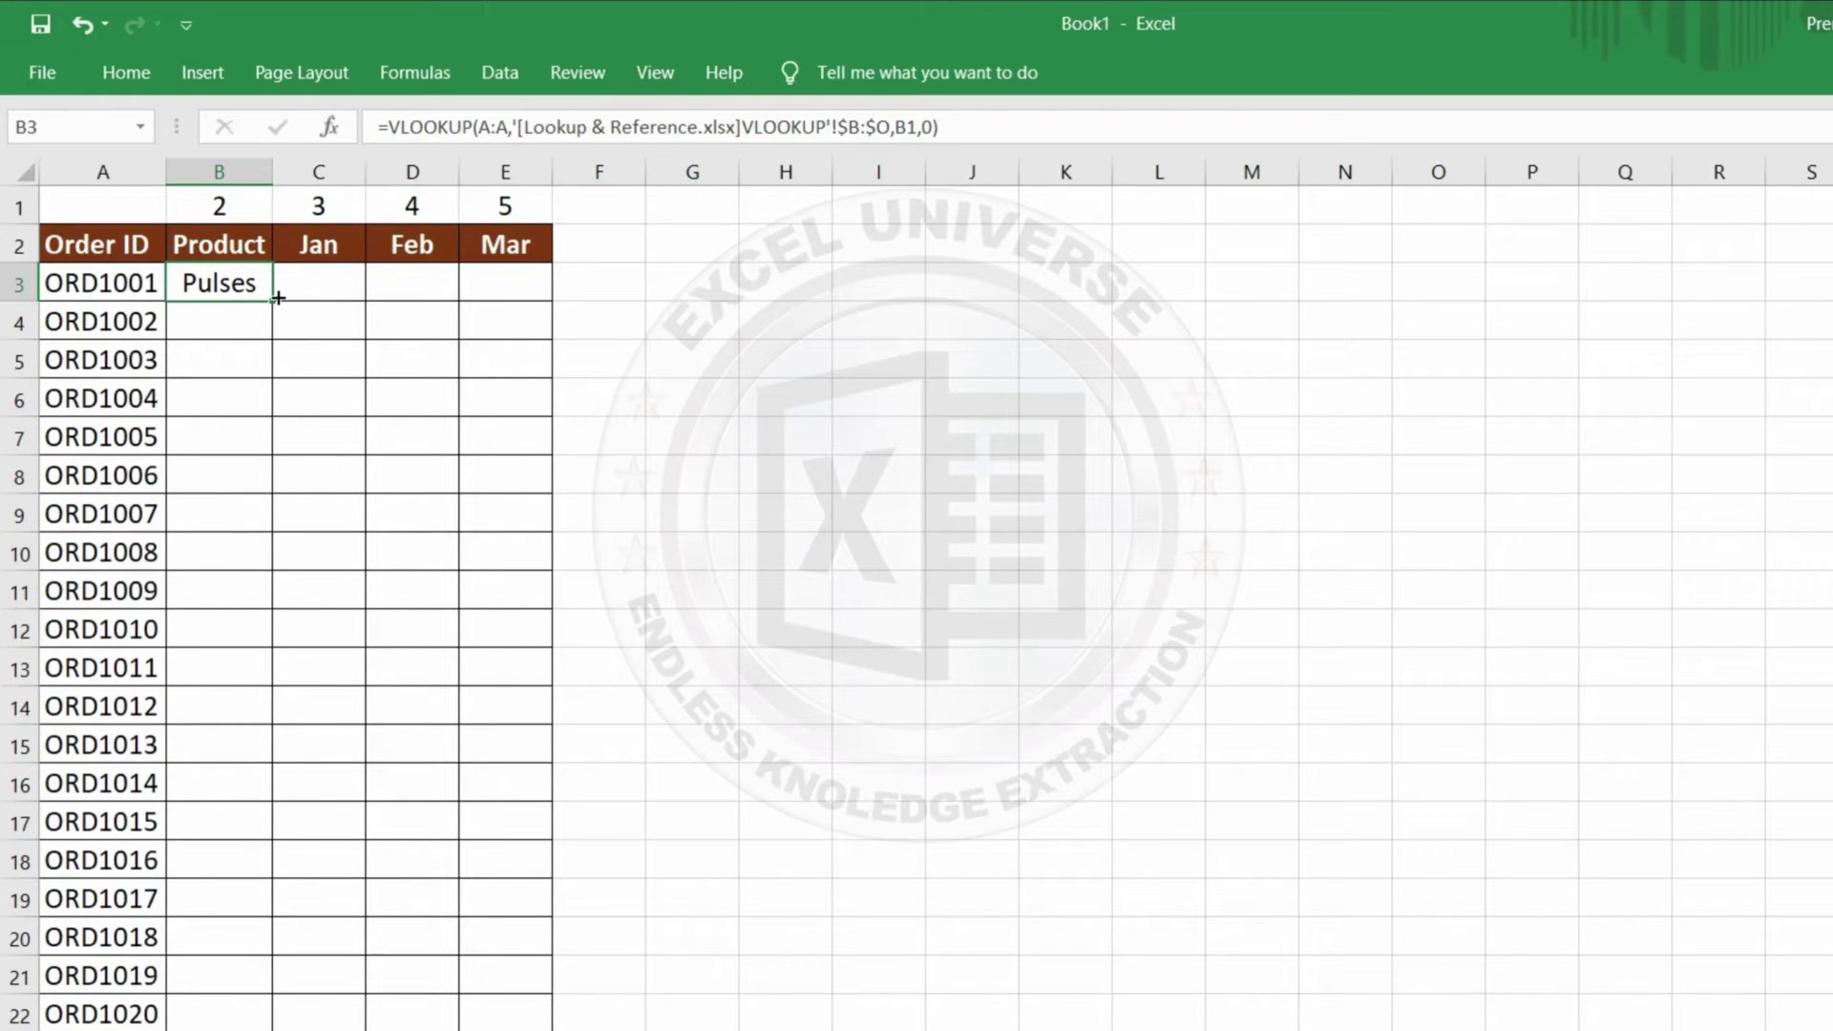
# Start a VLOOKUP in C3 under Jan with lookup value A:A and table array B:O from the Lookup & Reference workbook
pyautogui.click(319, 292)
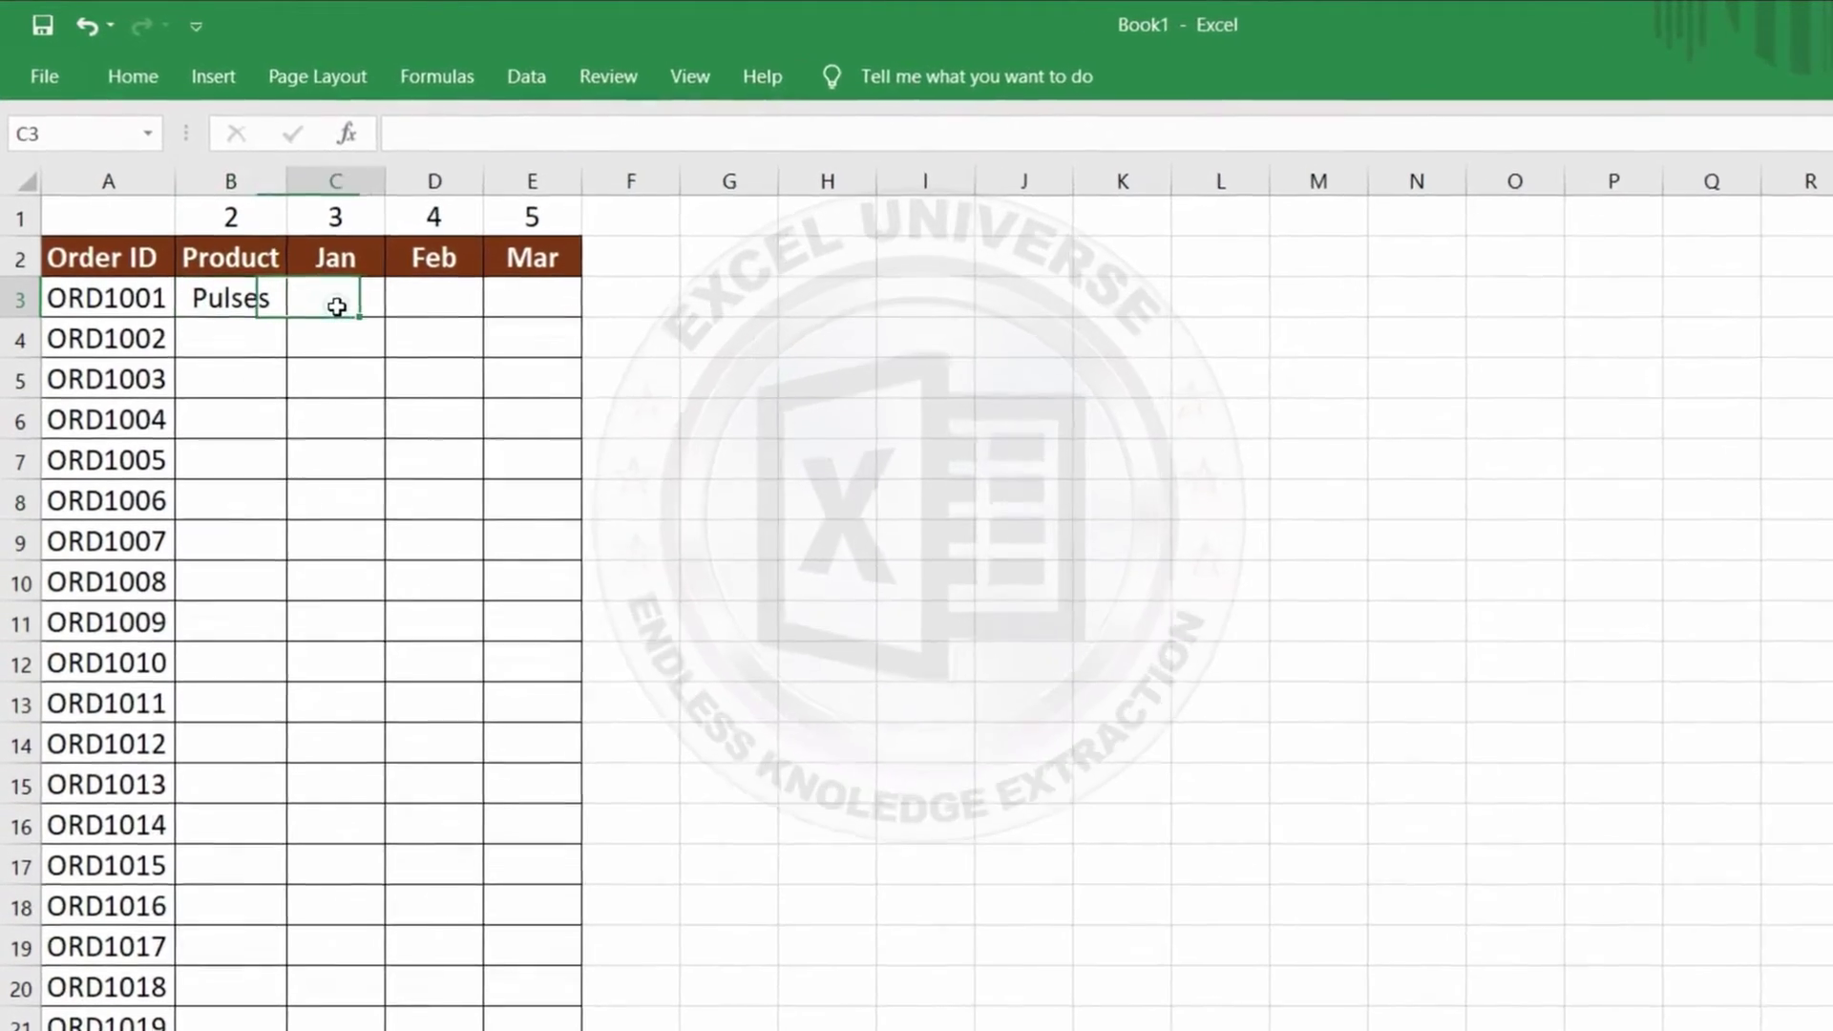
pyautogui.click(335, 304)
pyautogui.write('=VLOO')
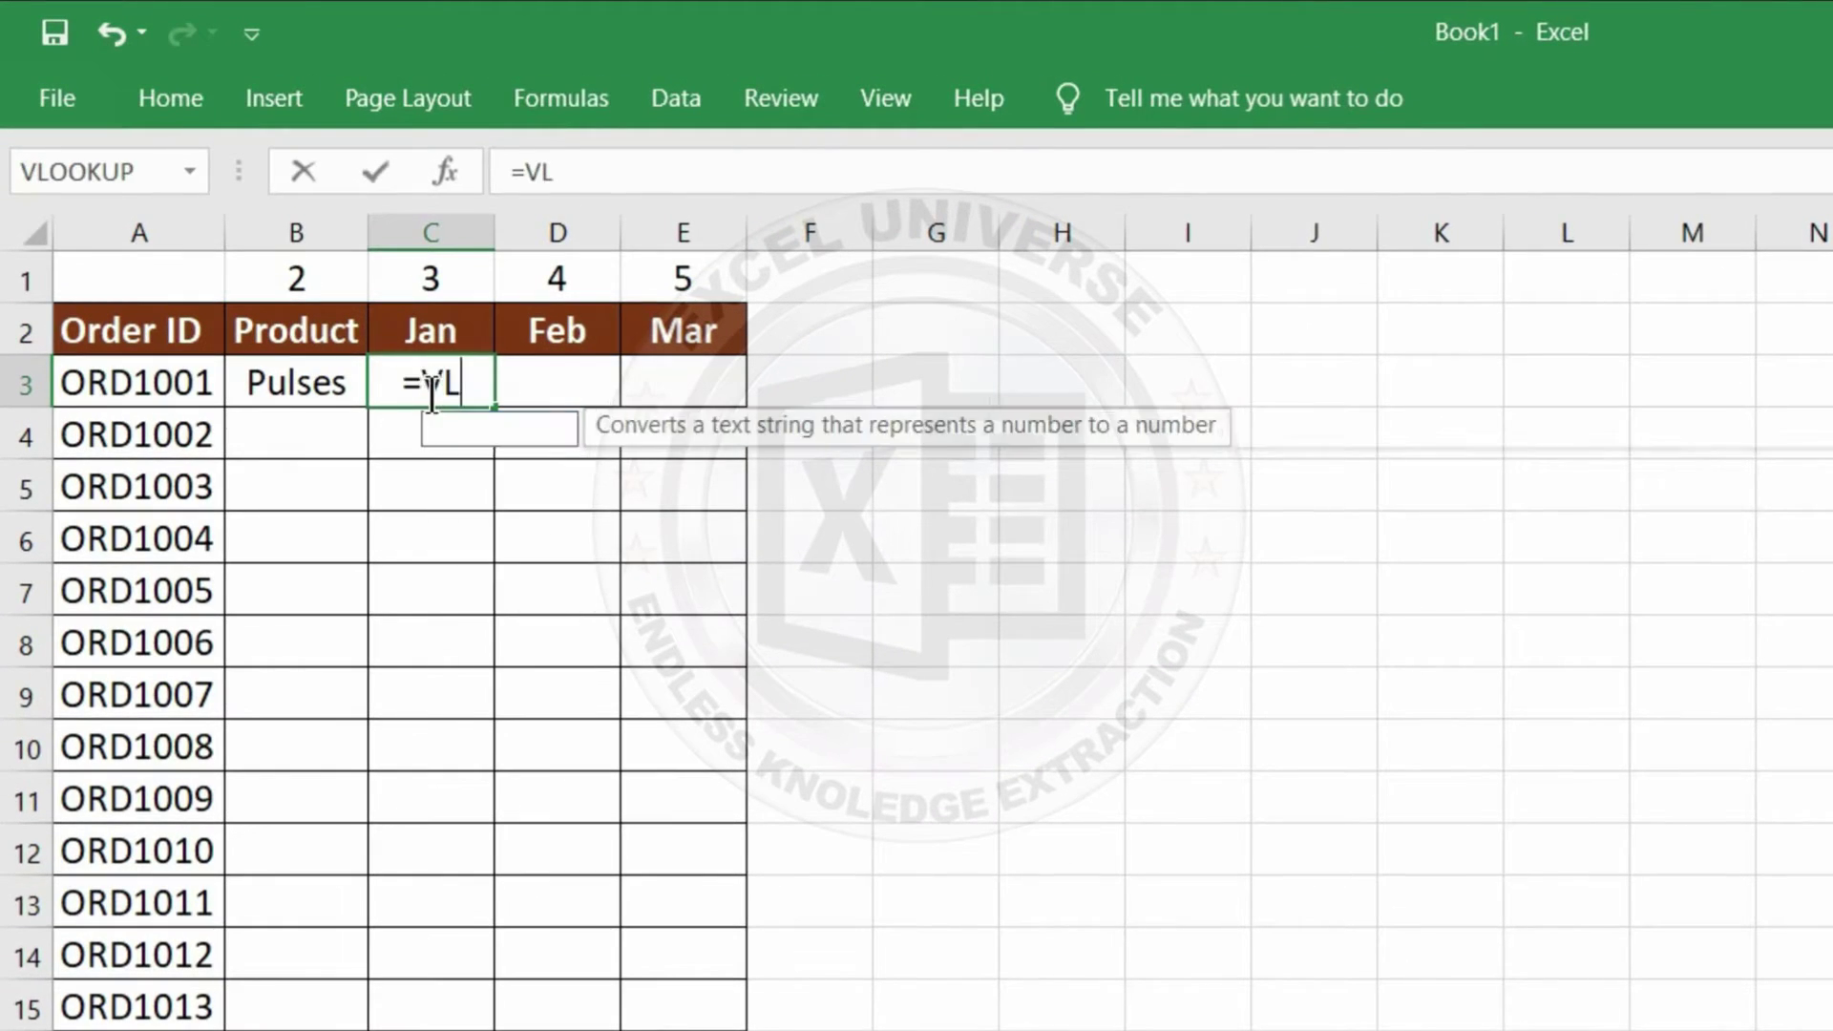
pyautogui.press('Tab')
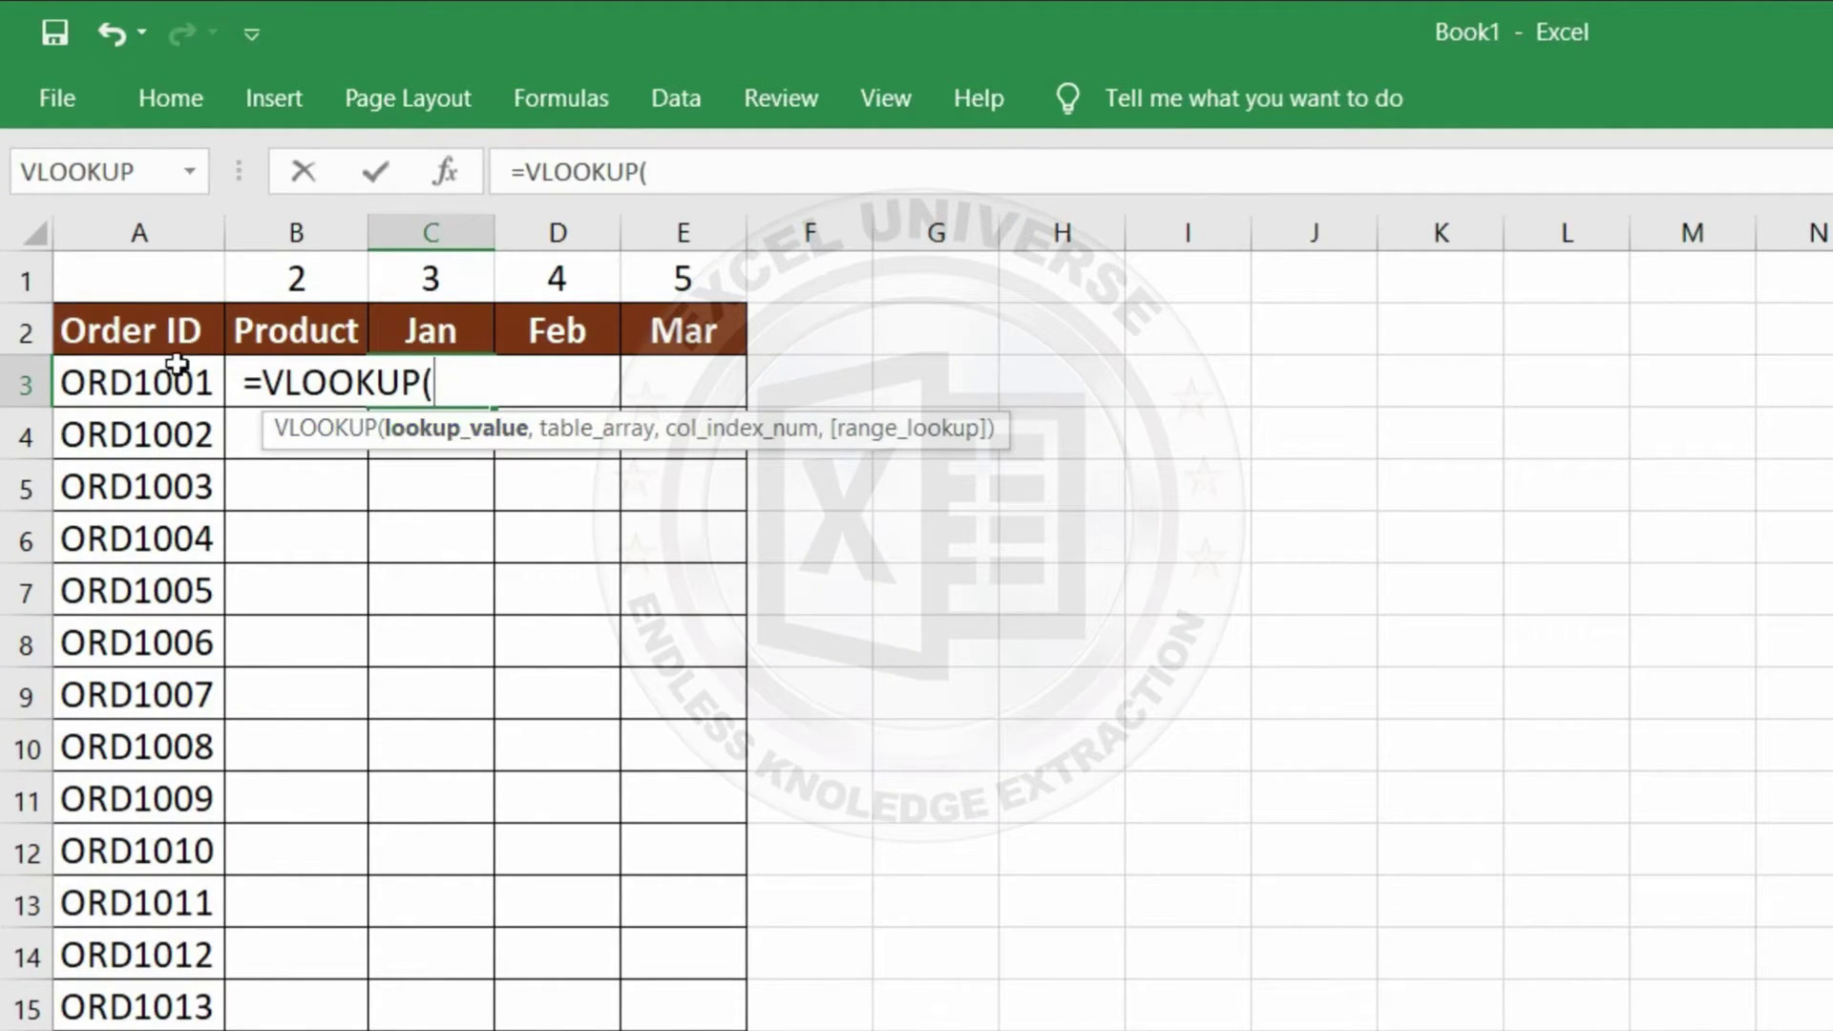
pyautogui.click(119, 229)
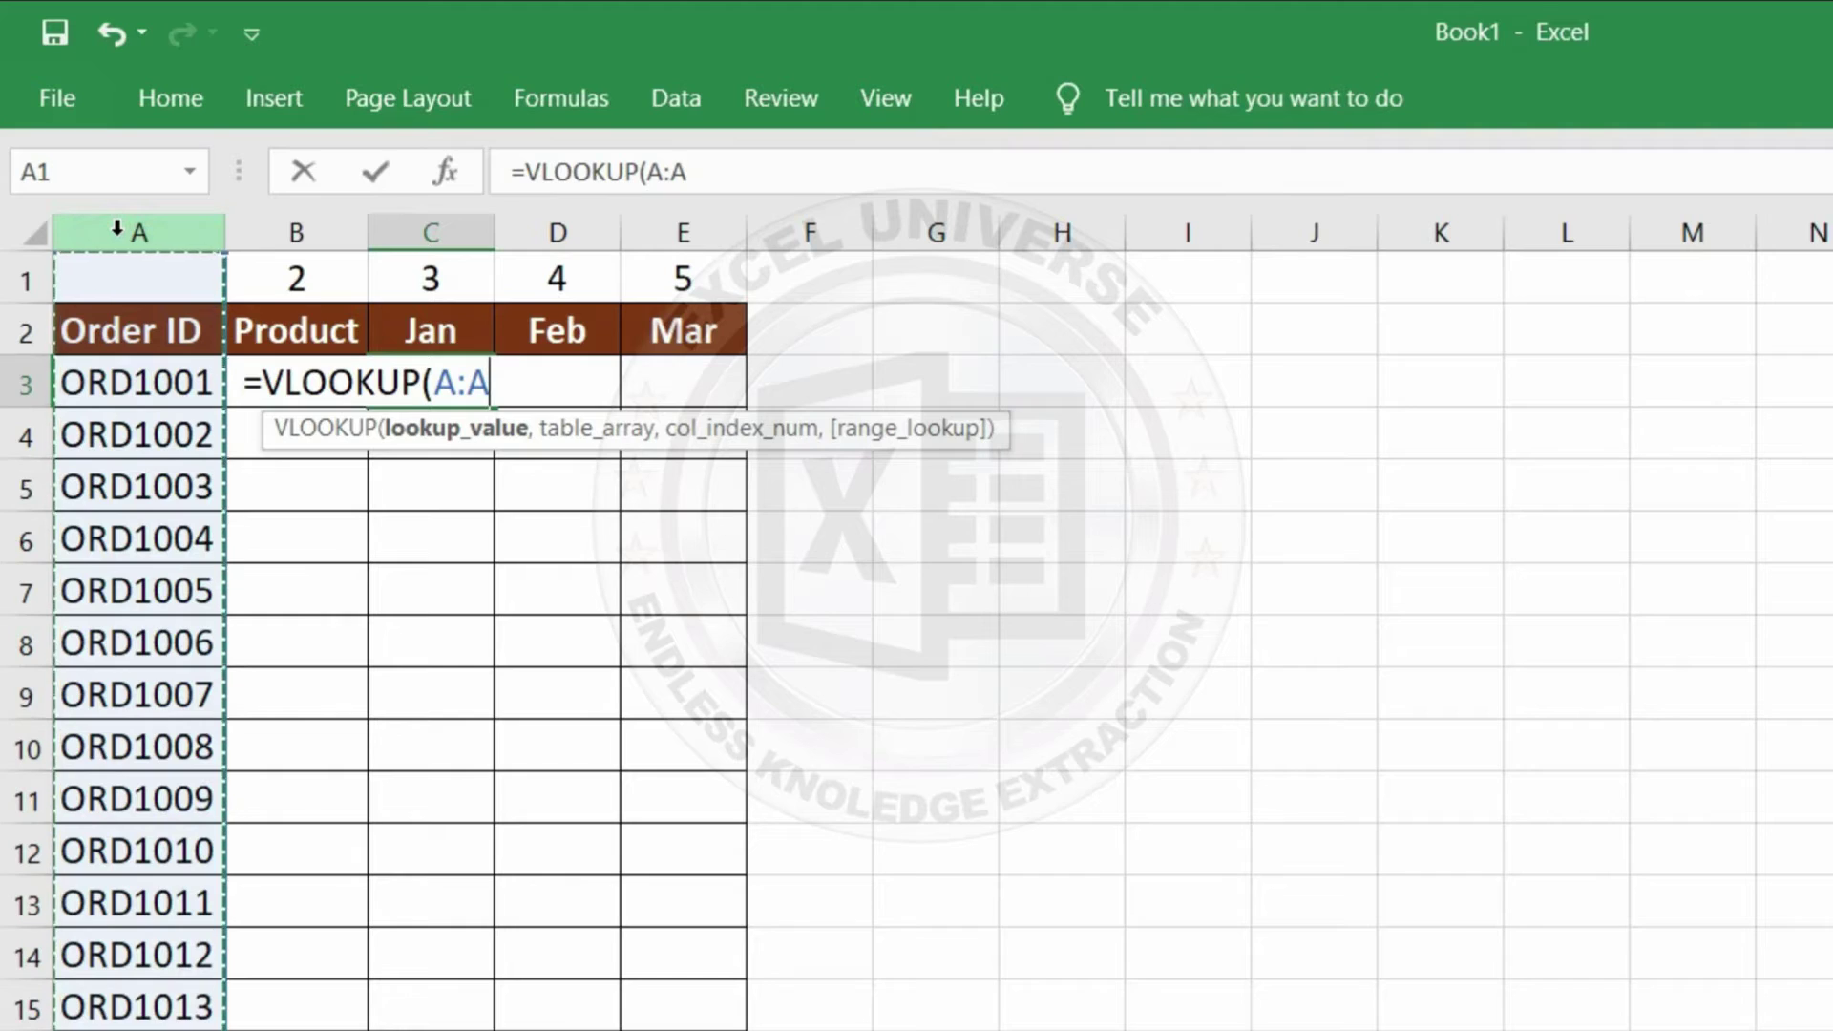
pyautogui.write(',')
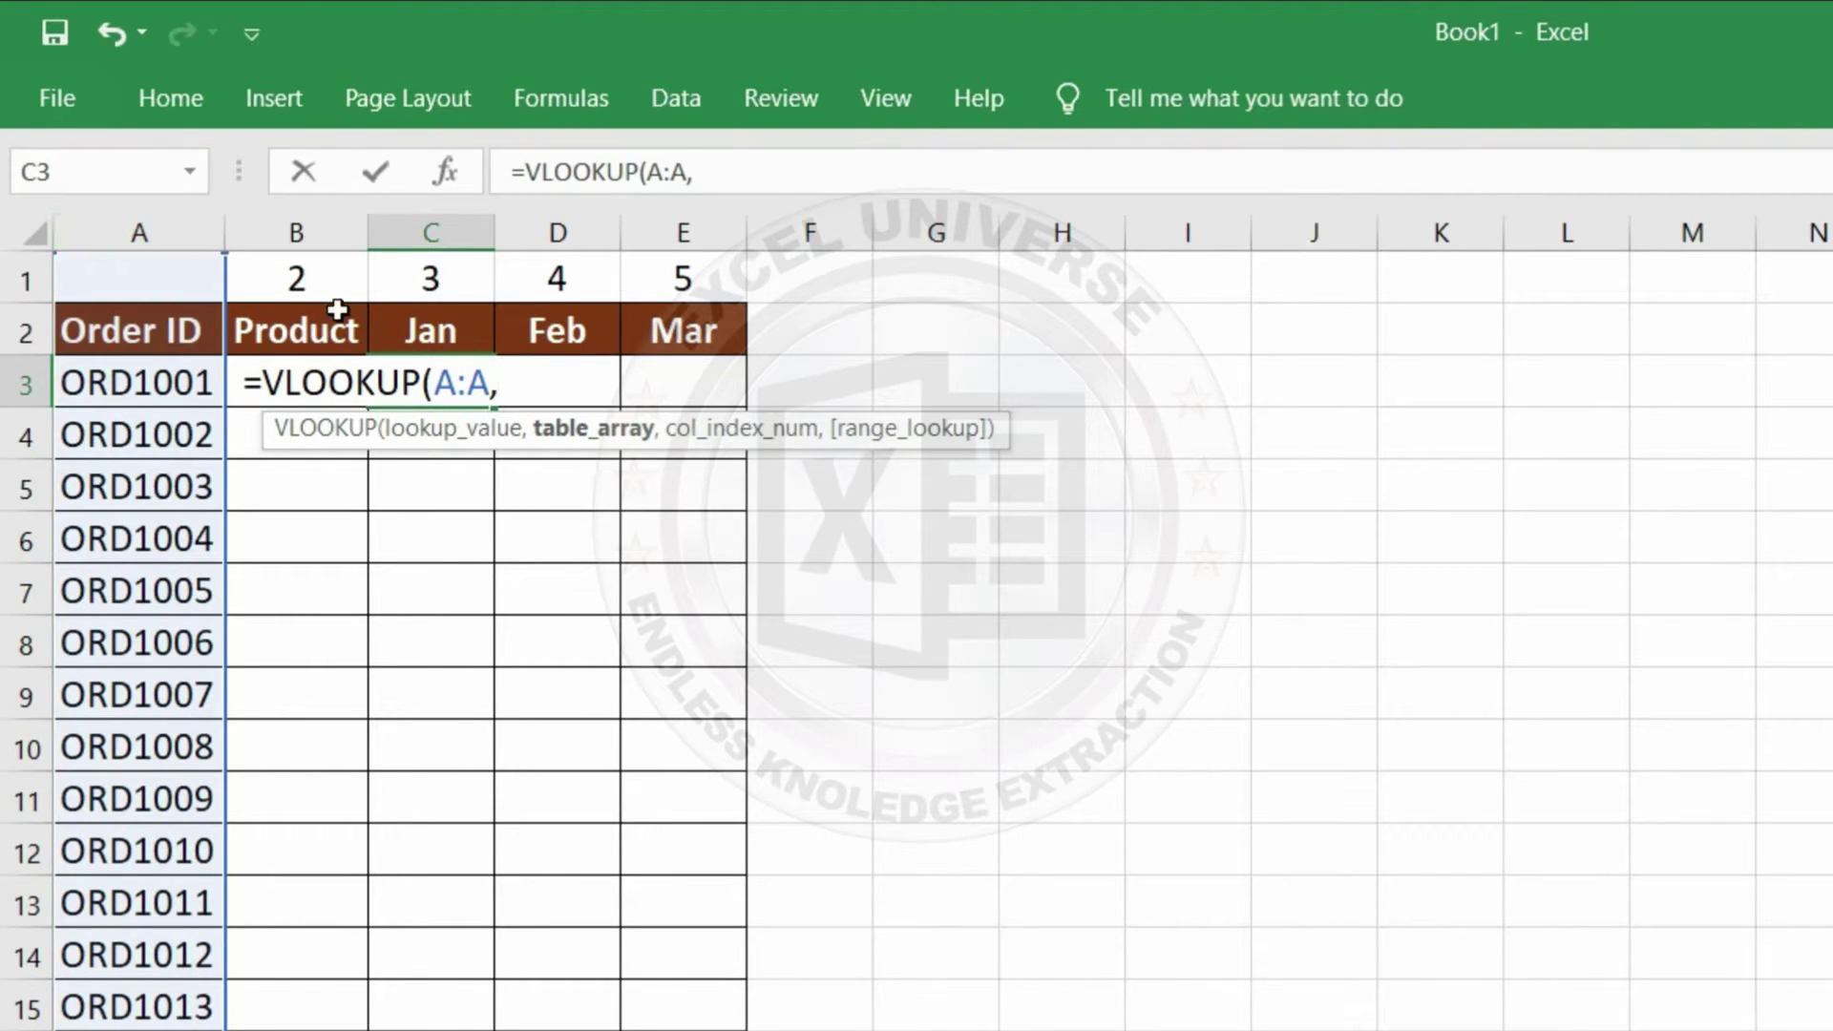
pyautogui.hotkey('ctrl', 'Tab')
pyautogui.moveTo(315, 234); pyautogui.dragTo(1513, 335)
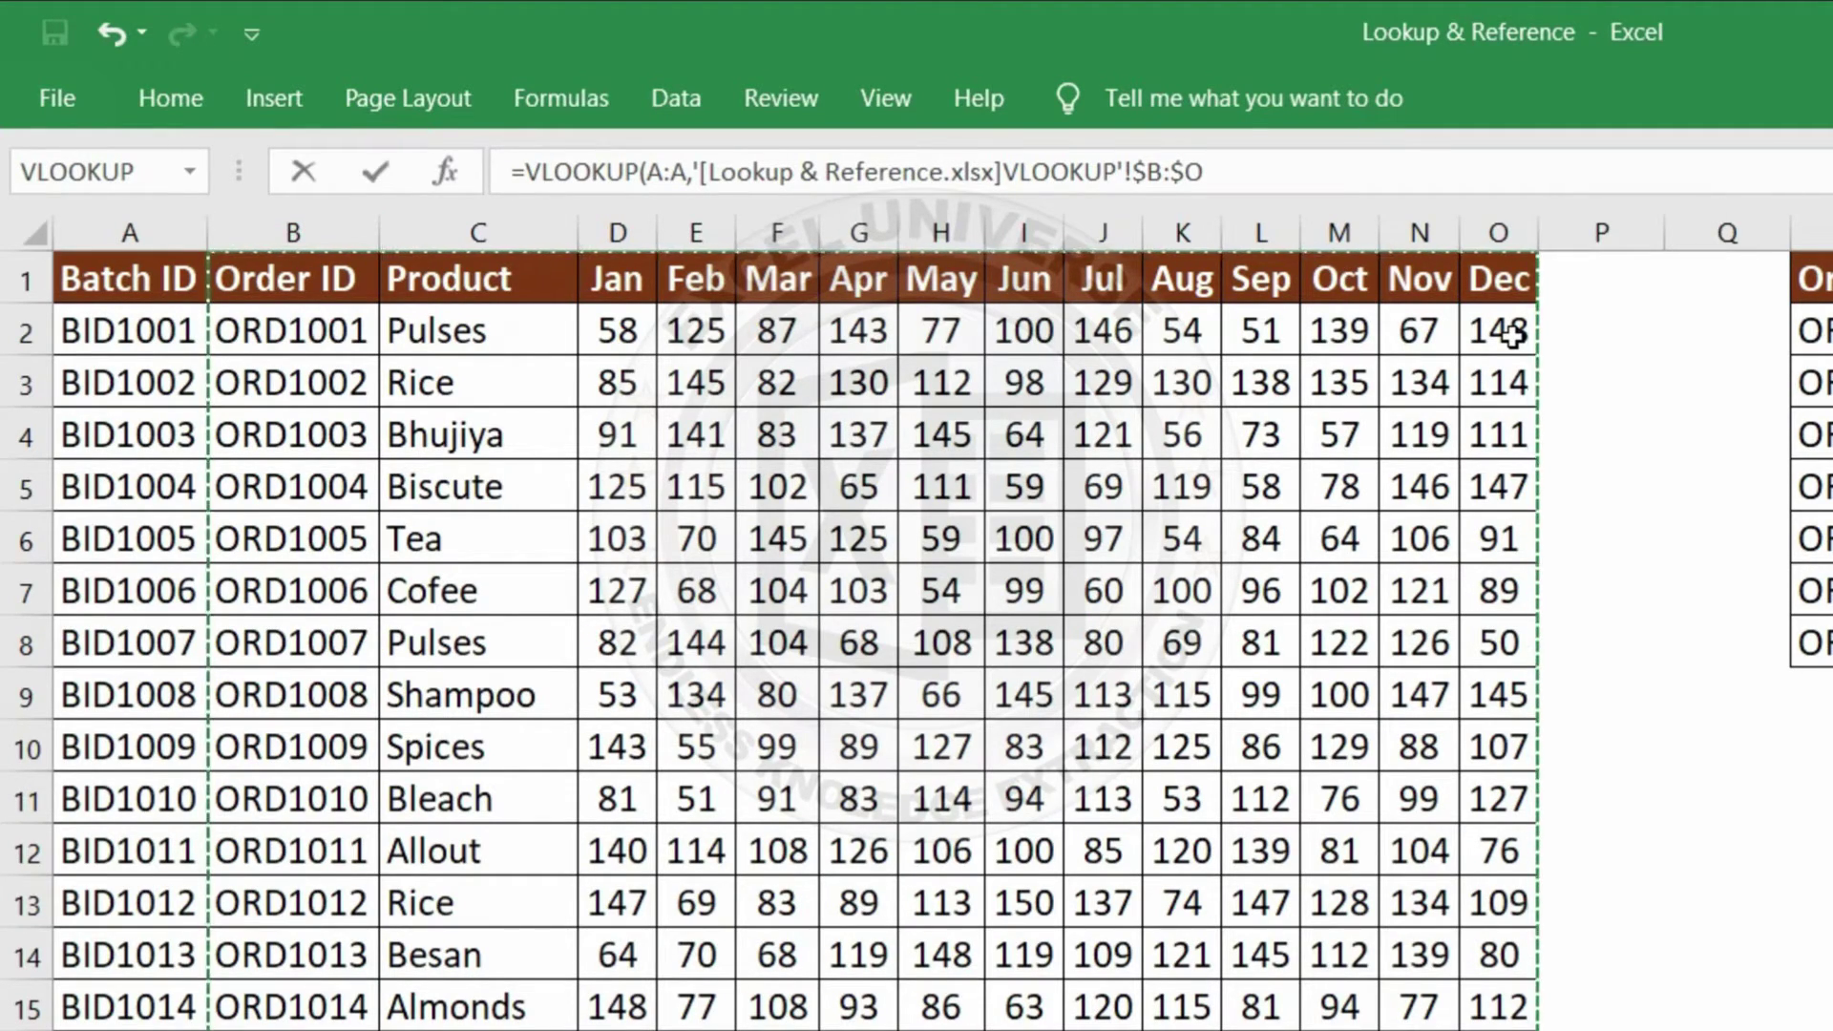
pyautogui.write(',')
pyautogui.hotkey('alt', 'Tab')
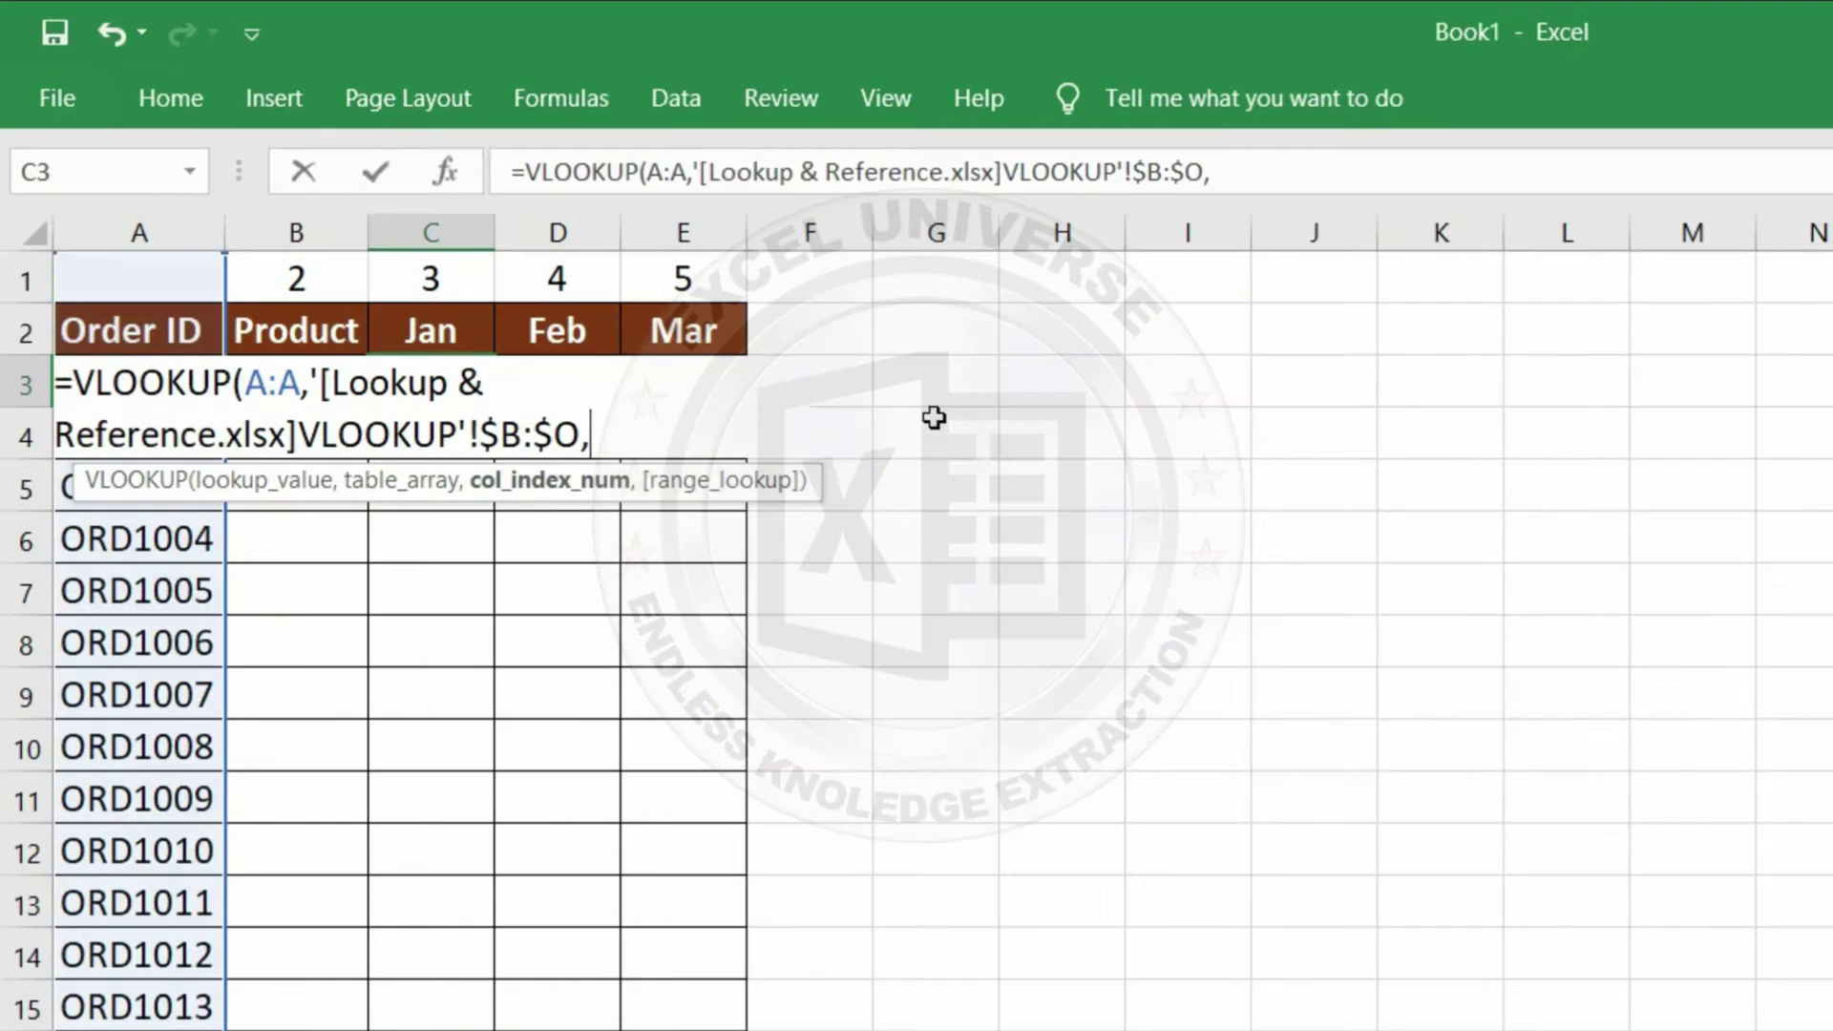
# Complete the Jan lookup in C3 with cell C1 as the column index and 0 as the range lookup
pyautogui.click(421, 277)
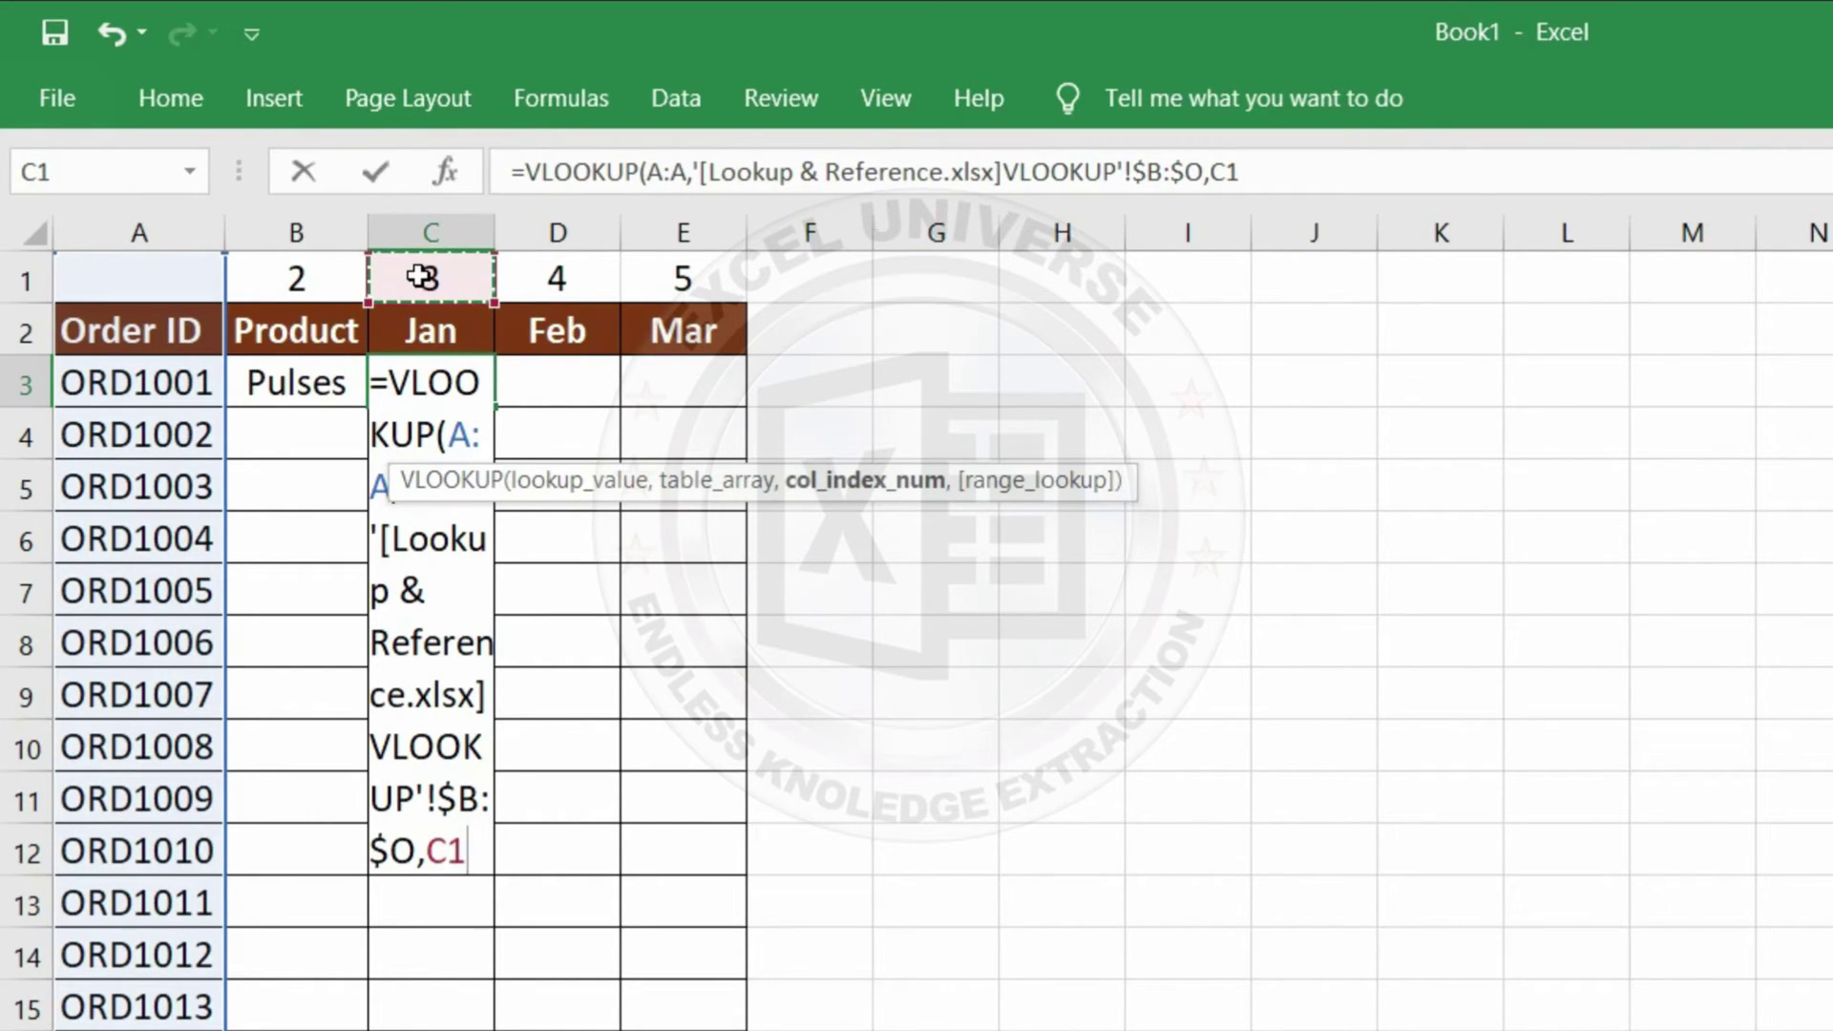
pyautogui.write(',')
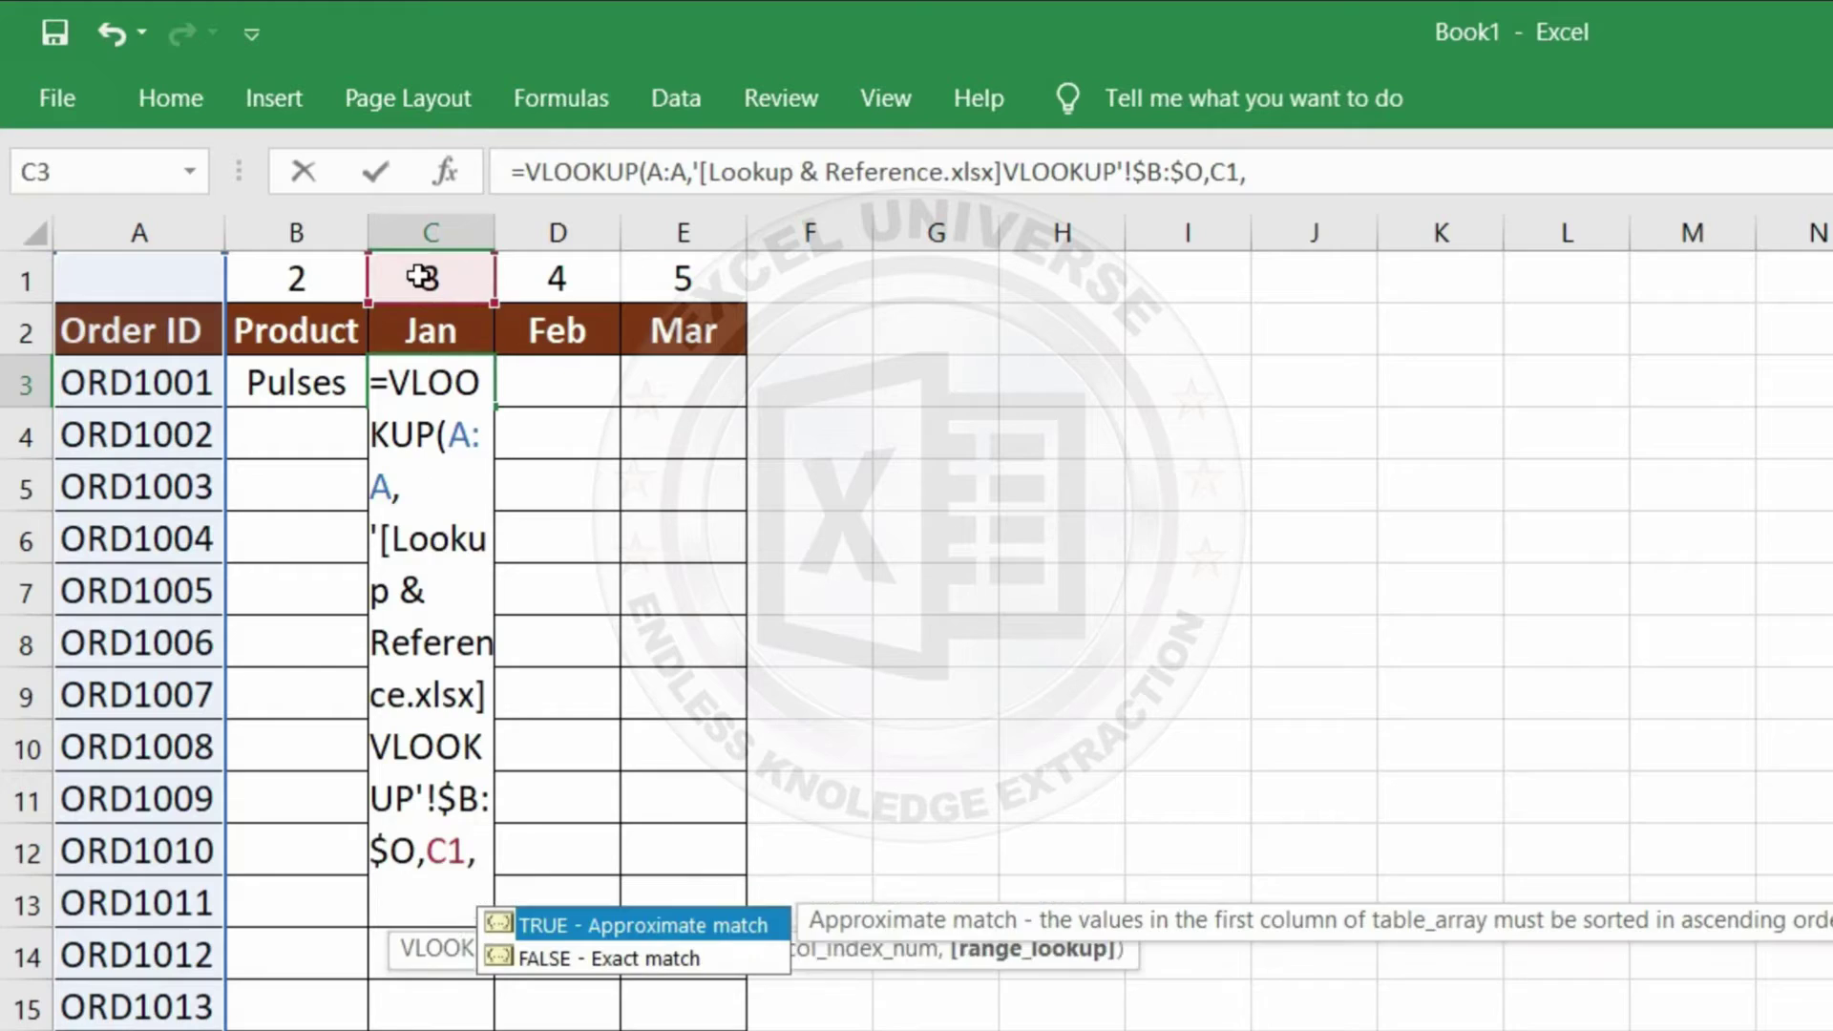
pyautogui.write('0)')
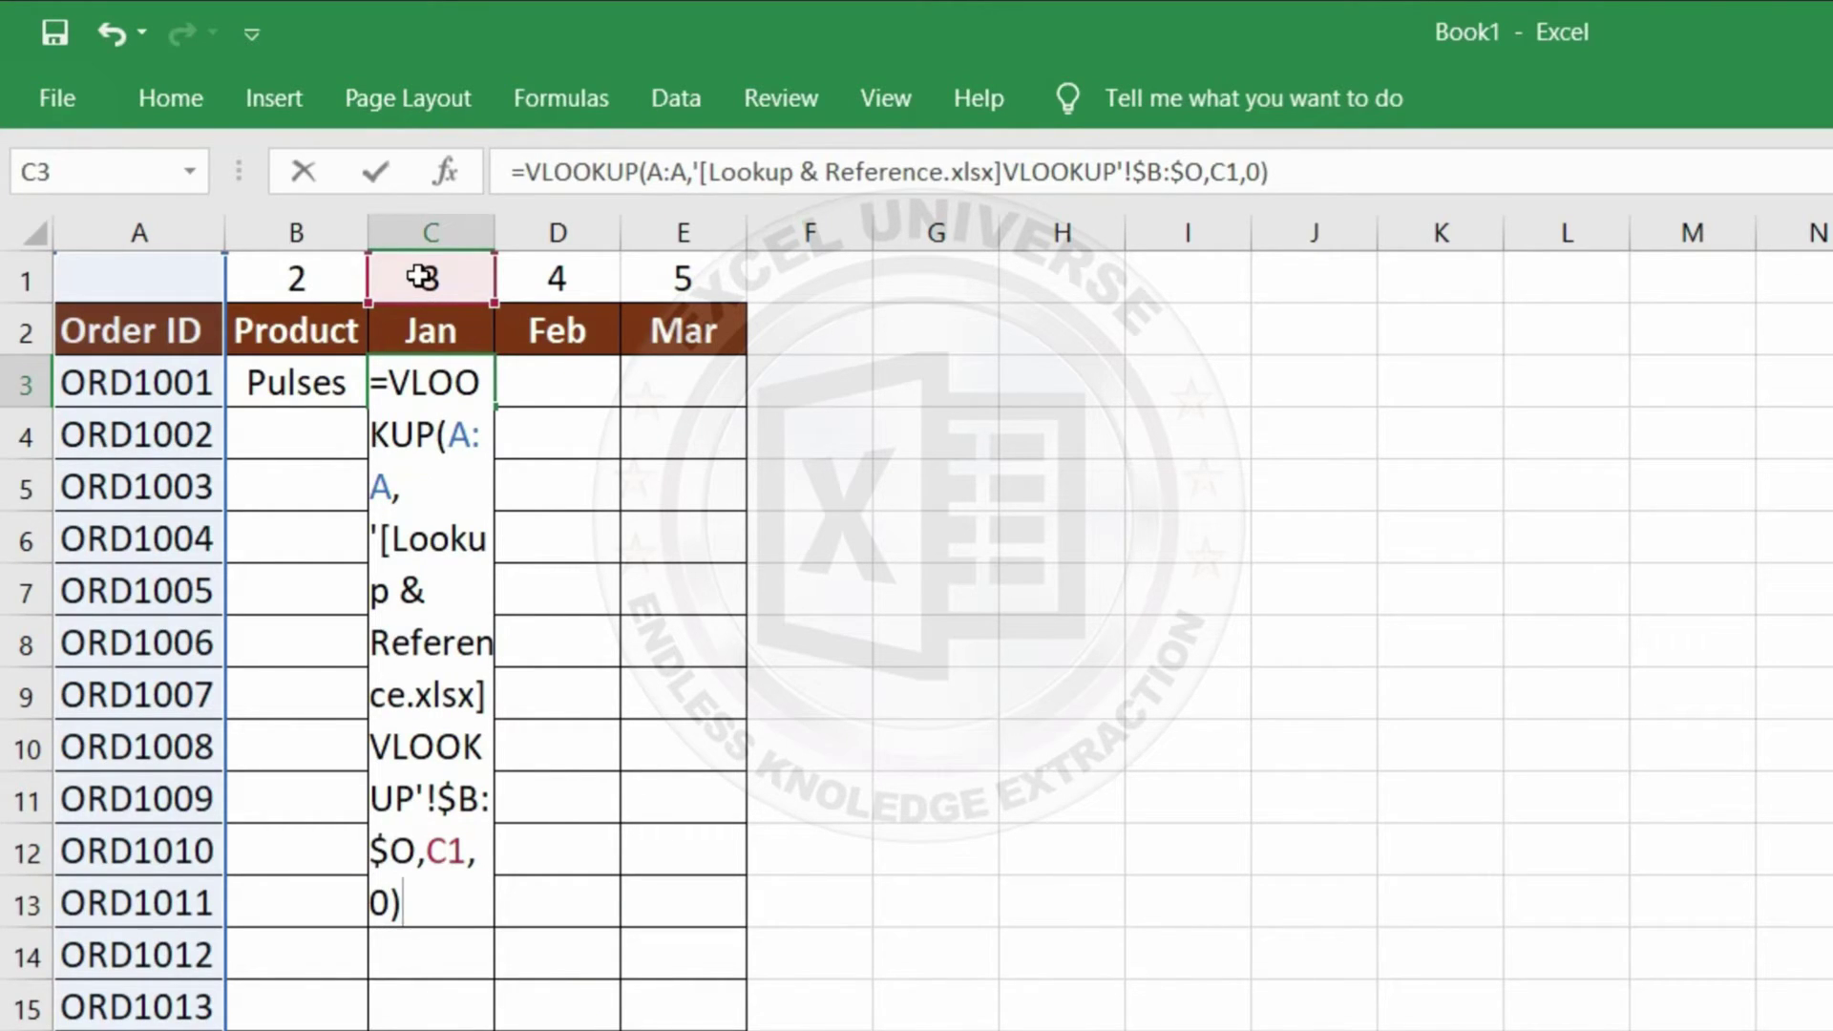
pyautogui.press('Return')
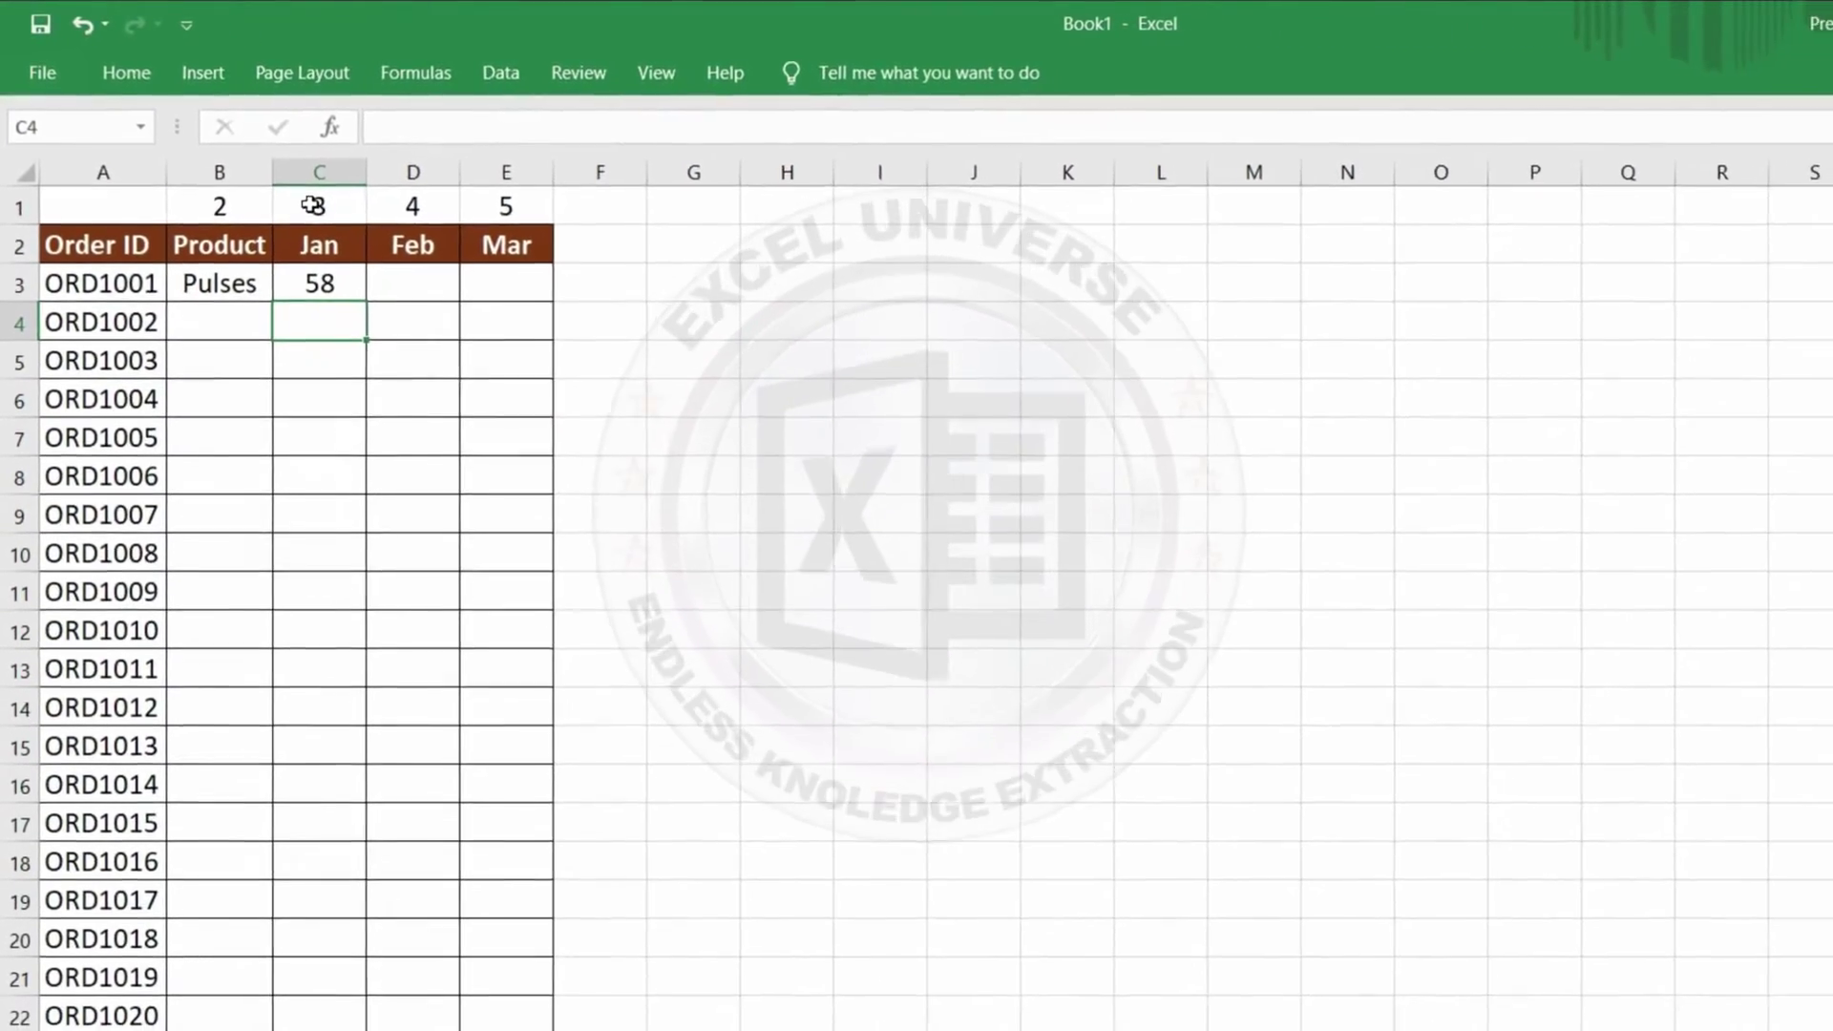
# Copy the Jan formula from C3 across the Jan, Feb and Mar columns in C3:E23
pyautogui.click(431, 382)
pyautogui.hotkey('ctrl', 'c')
pyautogui.keyDown('shift'); pyautogui.click(499, 998); pyautogui.keyUp('shift')
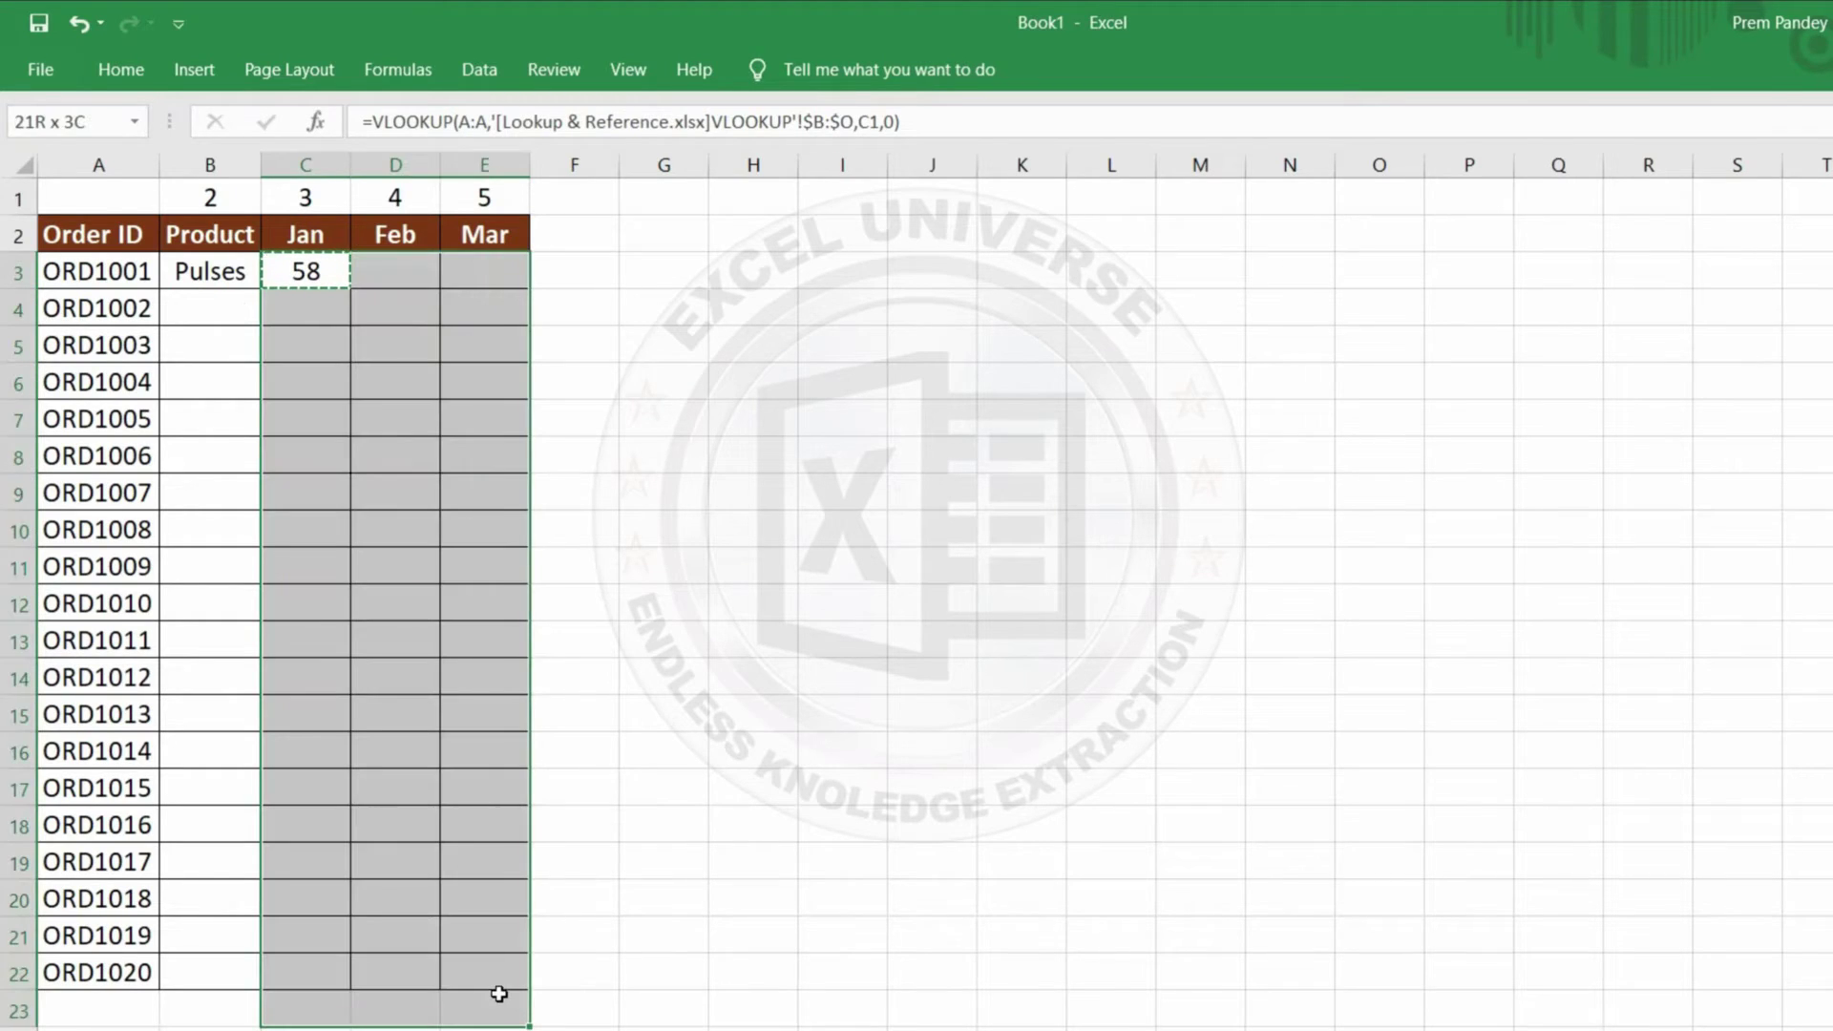
pyautogui.hotkey('ctrl', 'v')
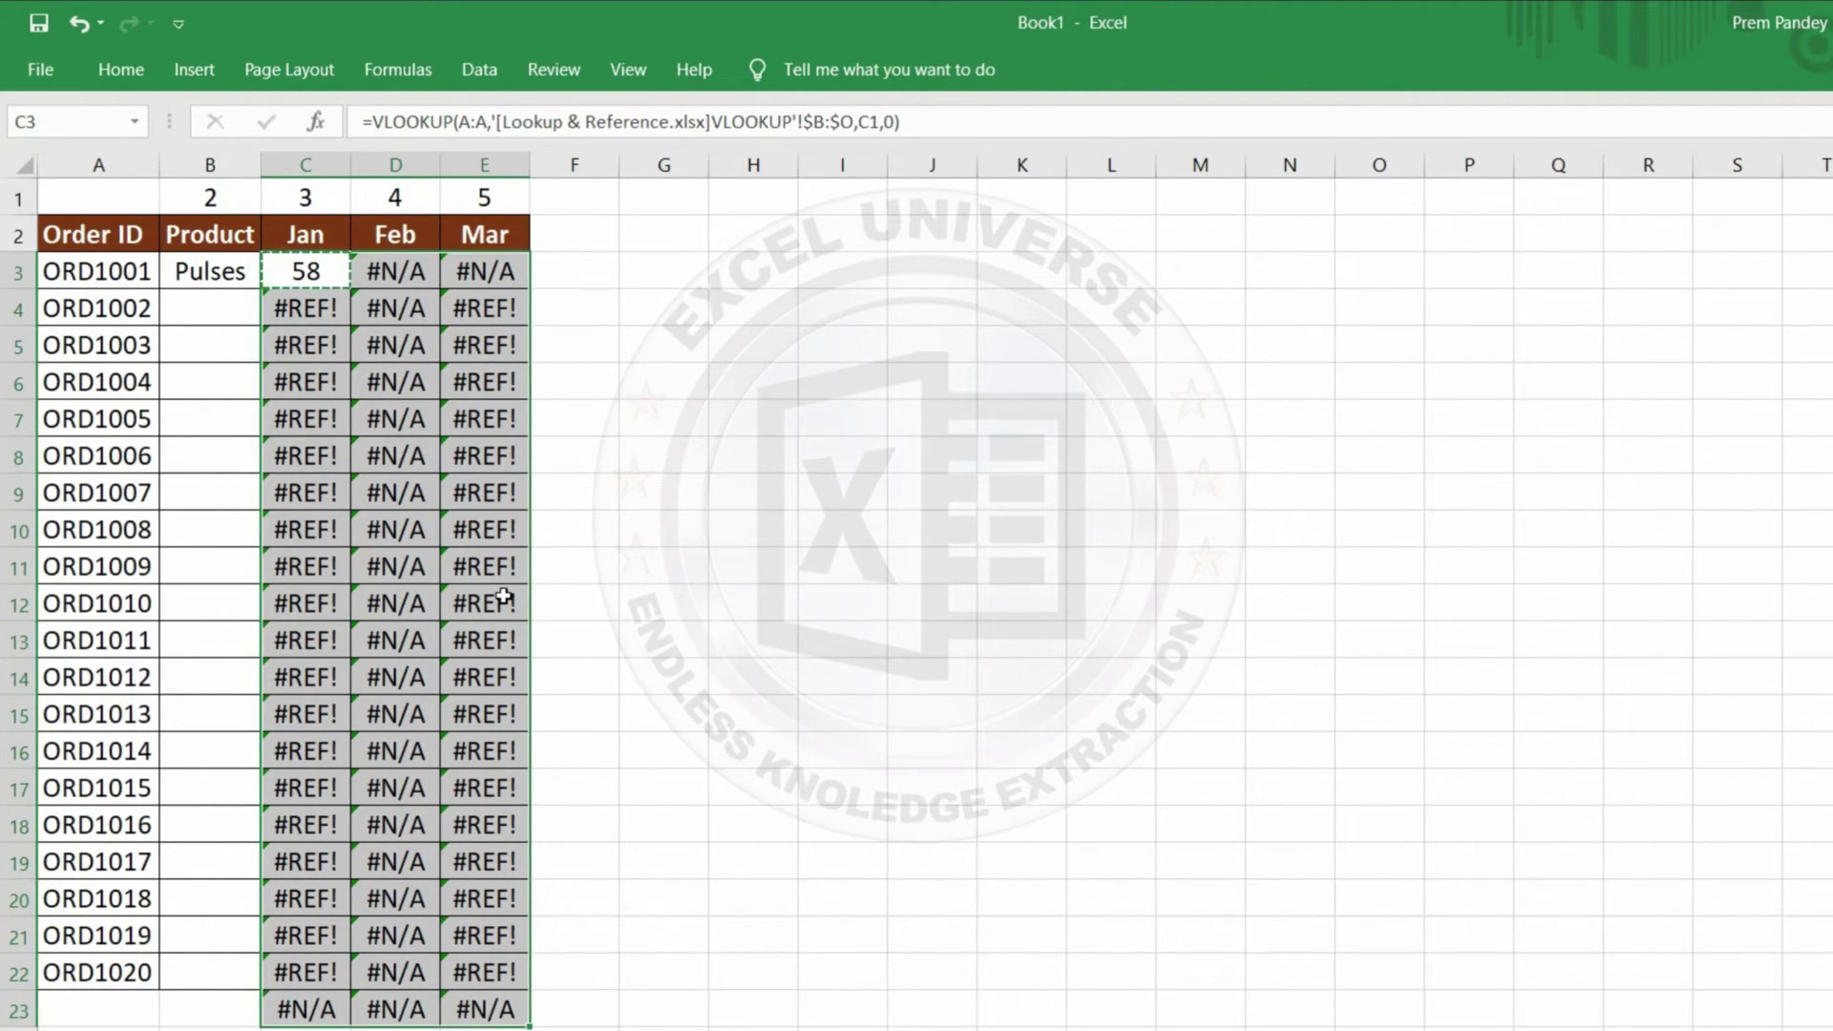
# Examine the lookup value and column index references in the C3 and D3 formulas
pyautogui.click(316, 282)
pyautogui.press('F2')
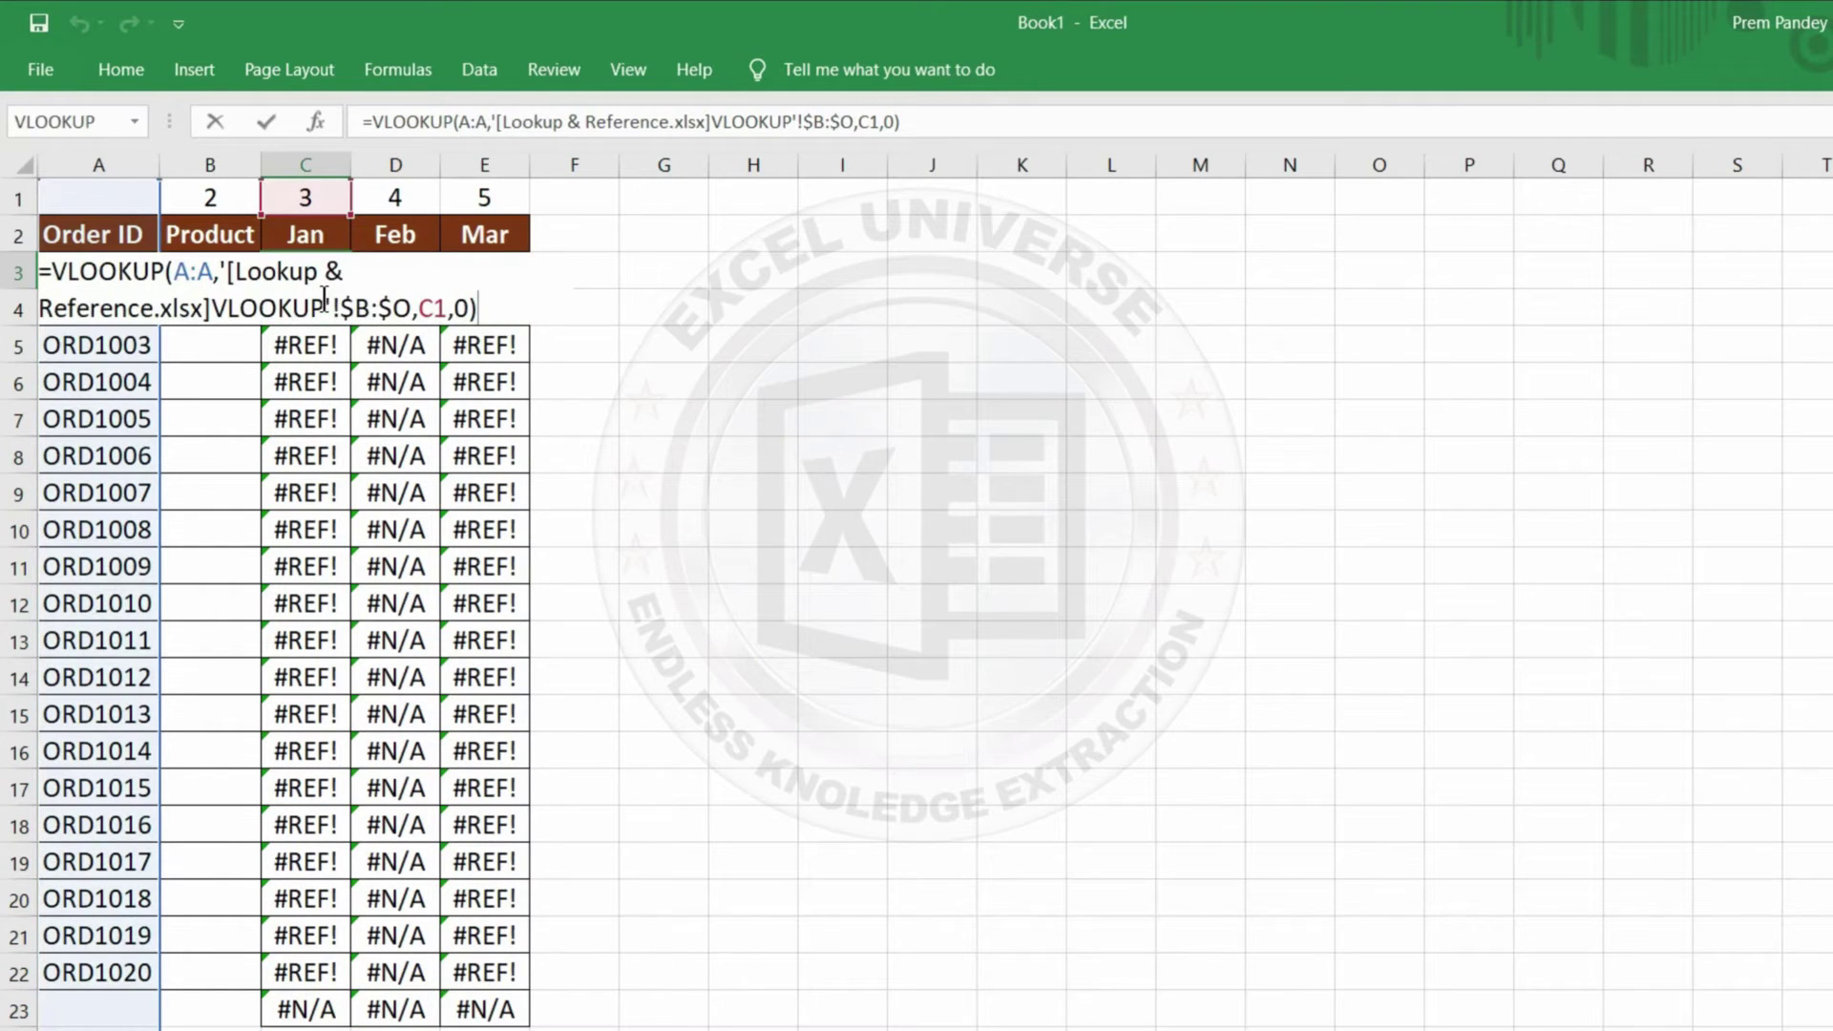
pyautogui.click(189, 276)
pyautogui.press('Escape')
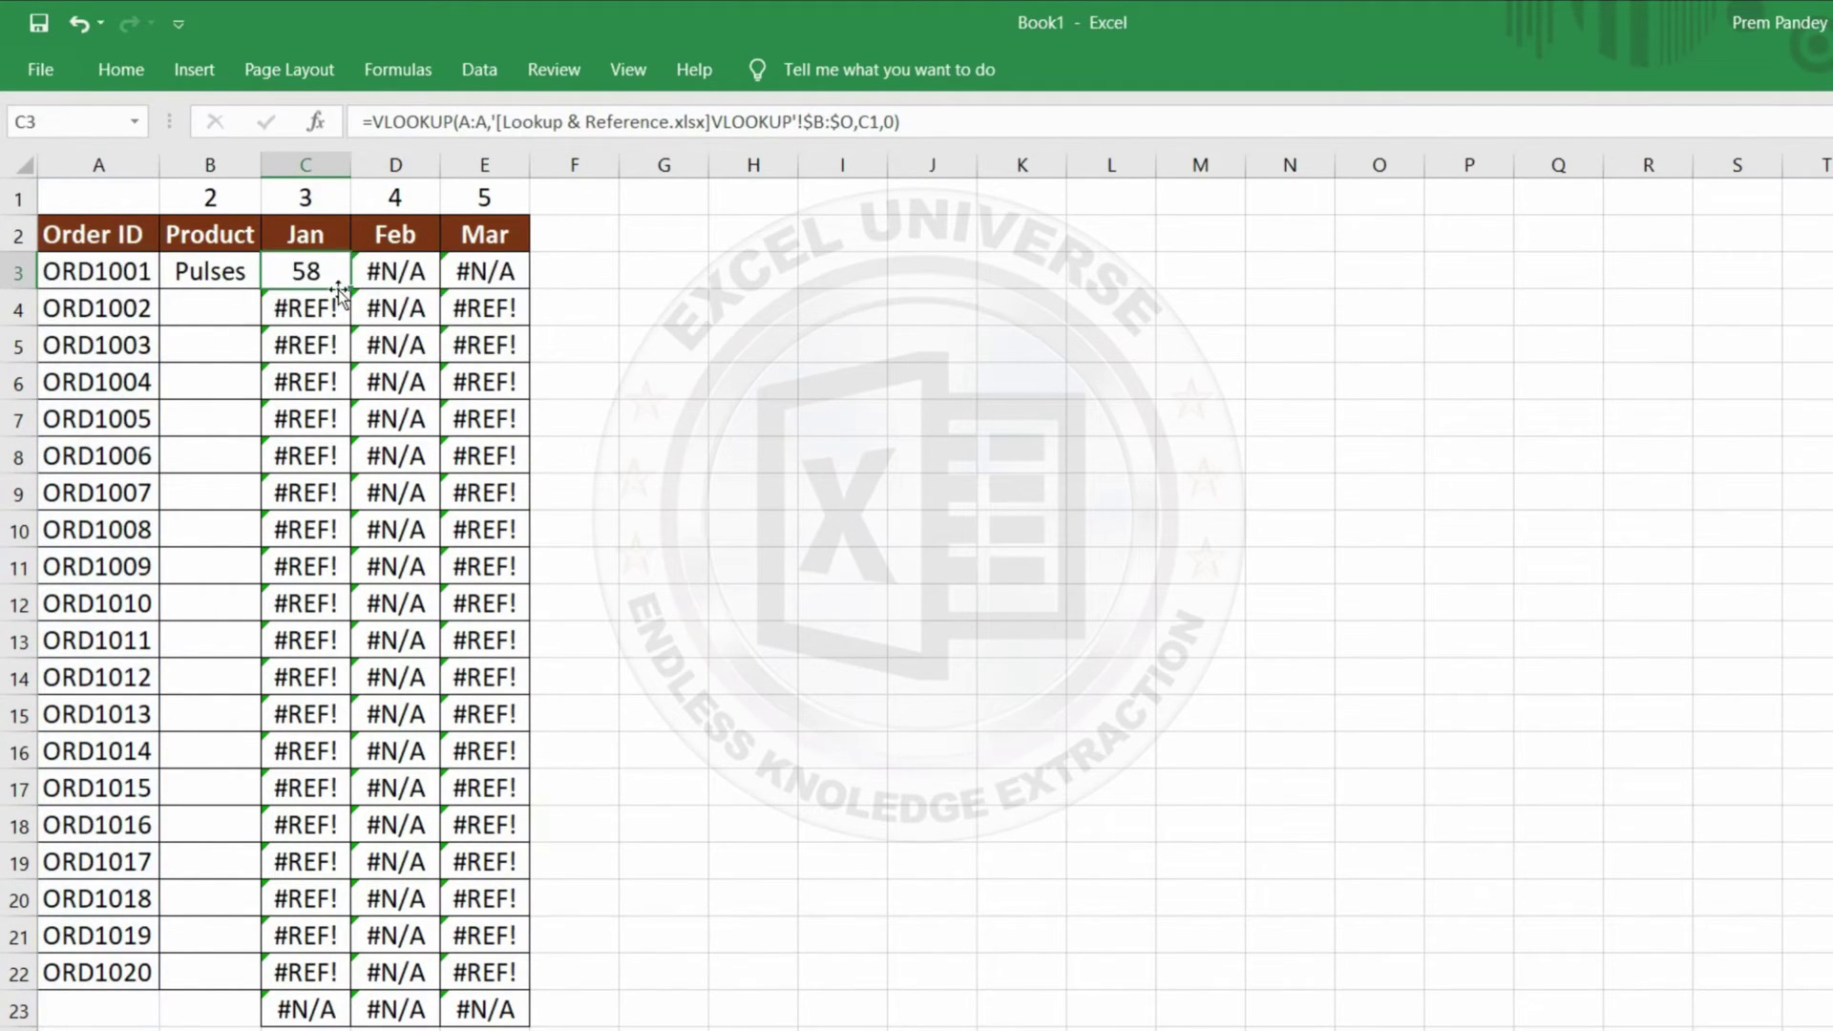
pyautogui.click(379, 276)
pyautogui.press('F2')
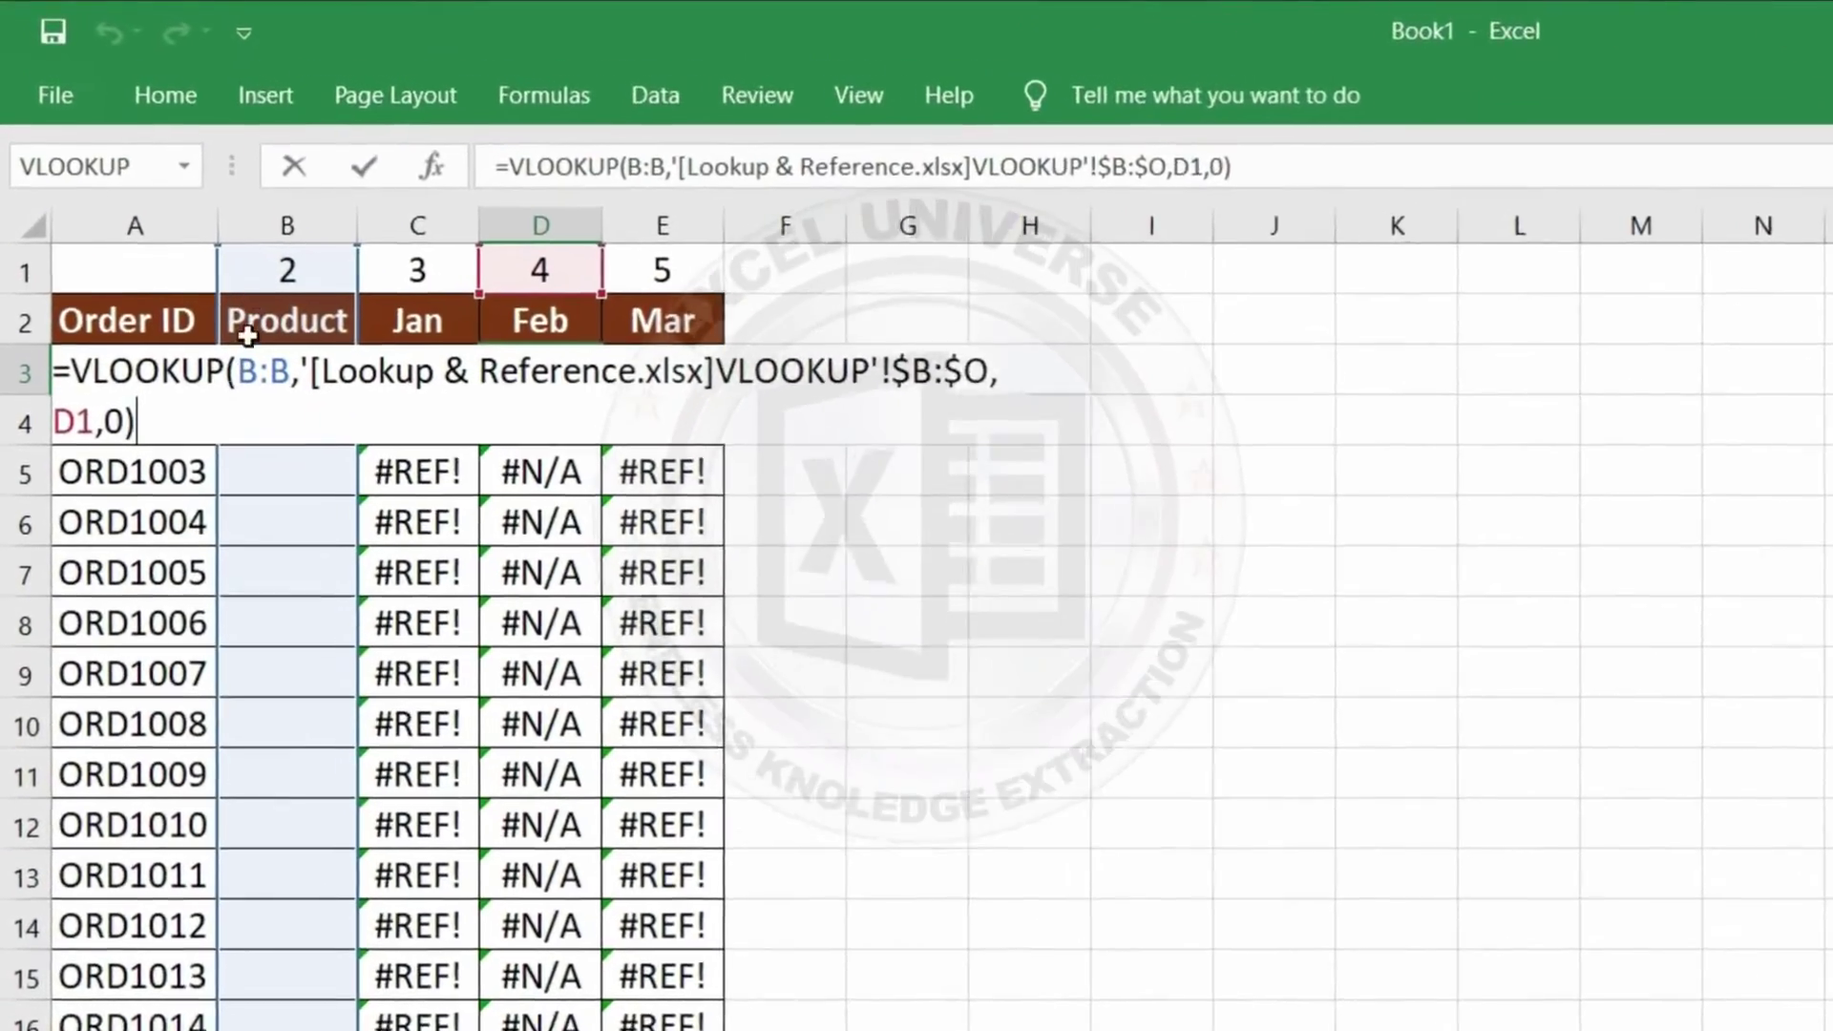
pyautogui.press('Escape')
# Undo the paste of the Jan formula across C3:E23
pyautogui.click(468, 444)
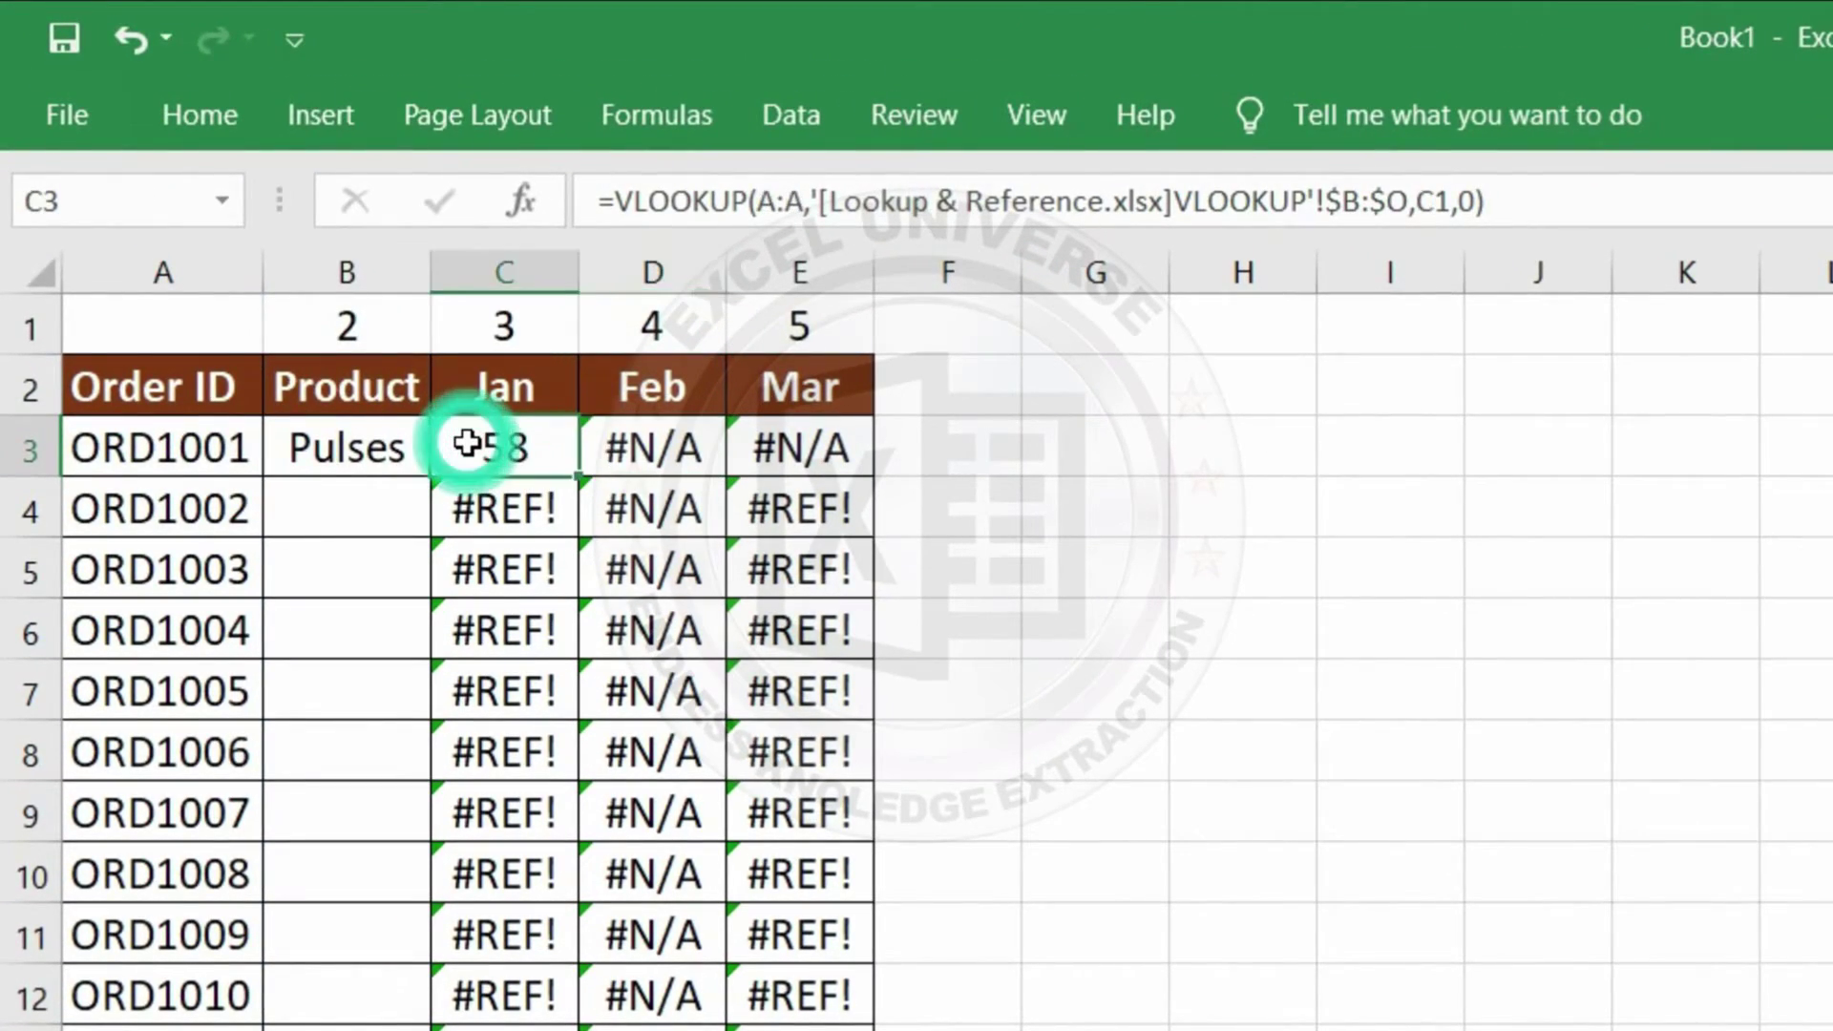
pyautogui.hotkey('ctrl', 'z')
# Edit the Product formula in B3 so the lookup value is $A:$A and the column index is B$1
pyautogui.click(362, 454)
pyautogui.press('F2')
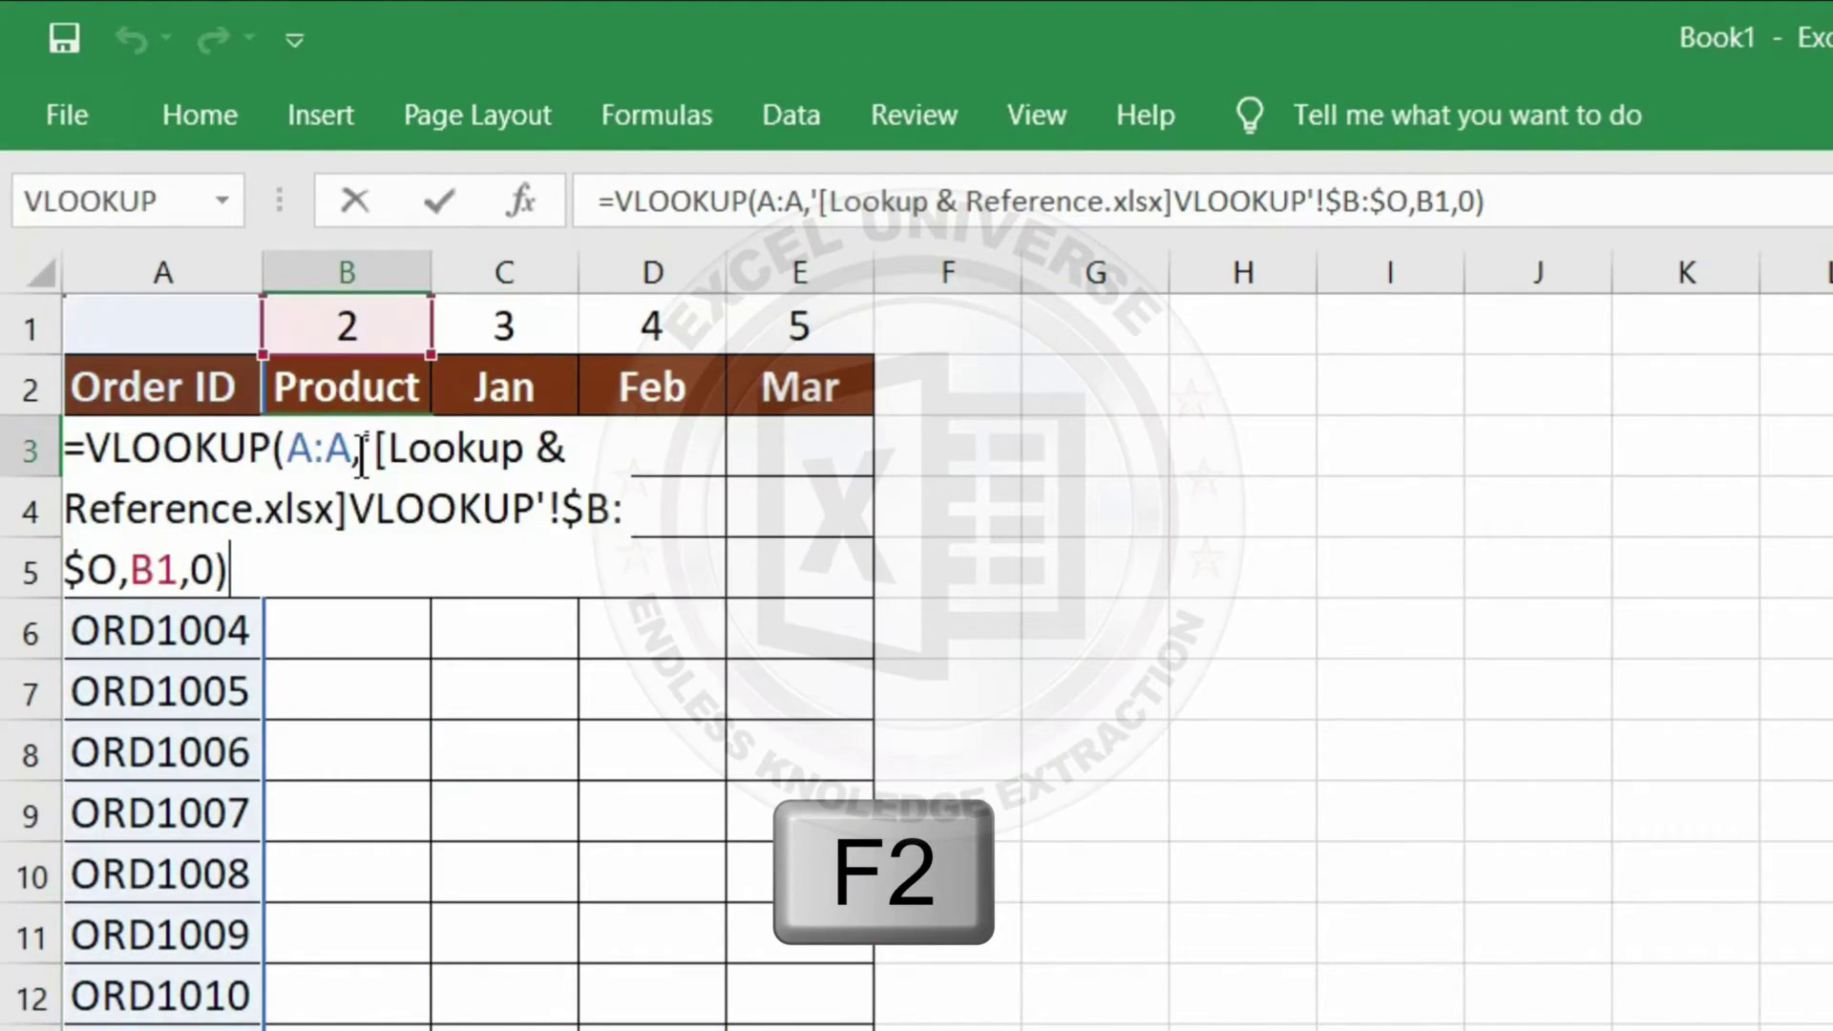
pyautogui.click(297, 449)
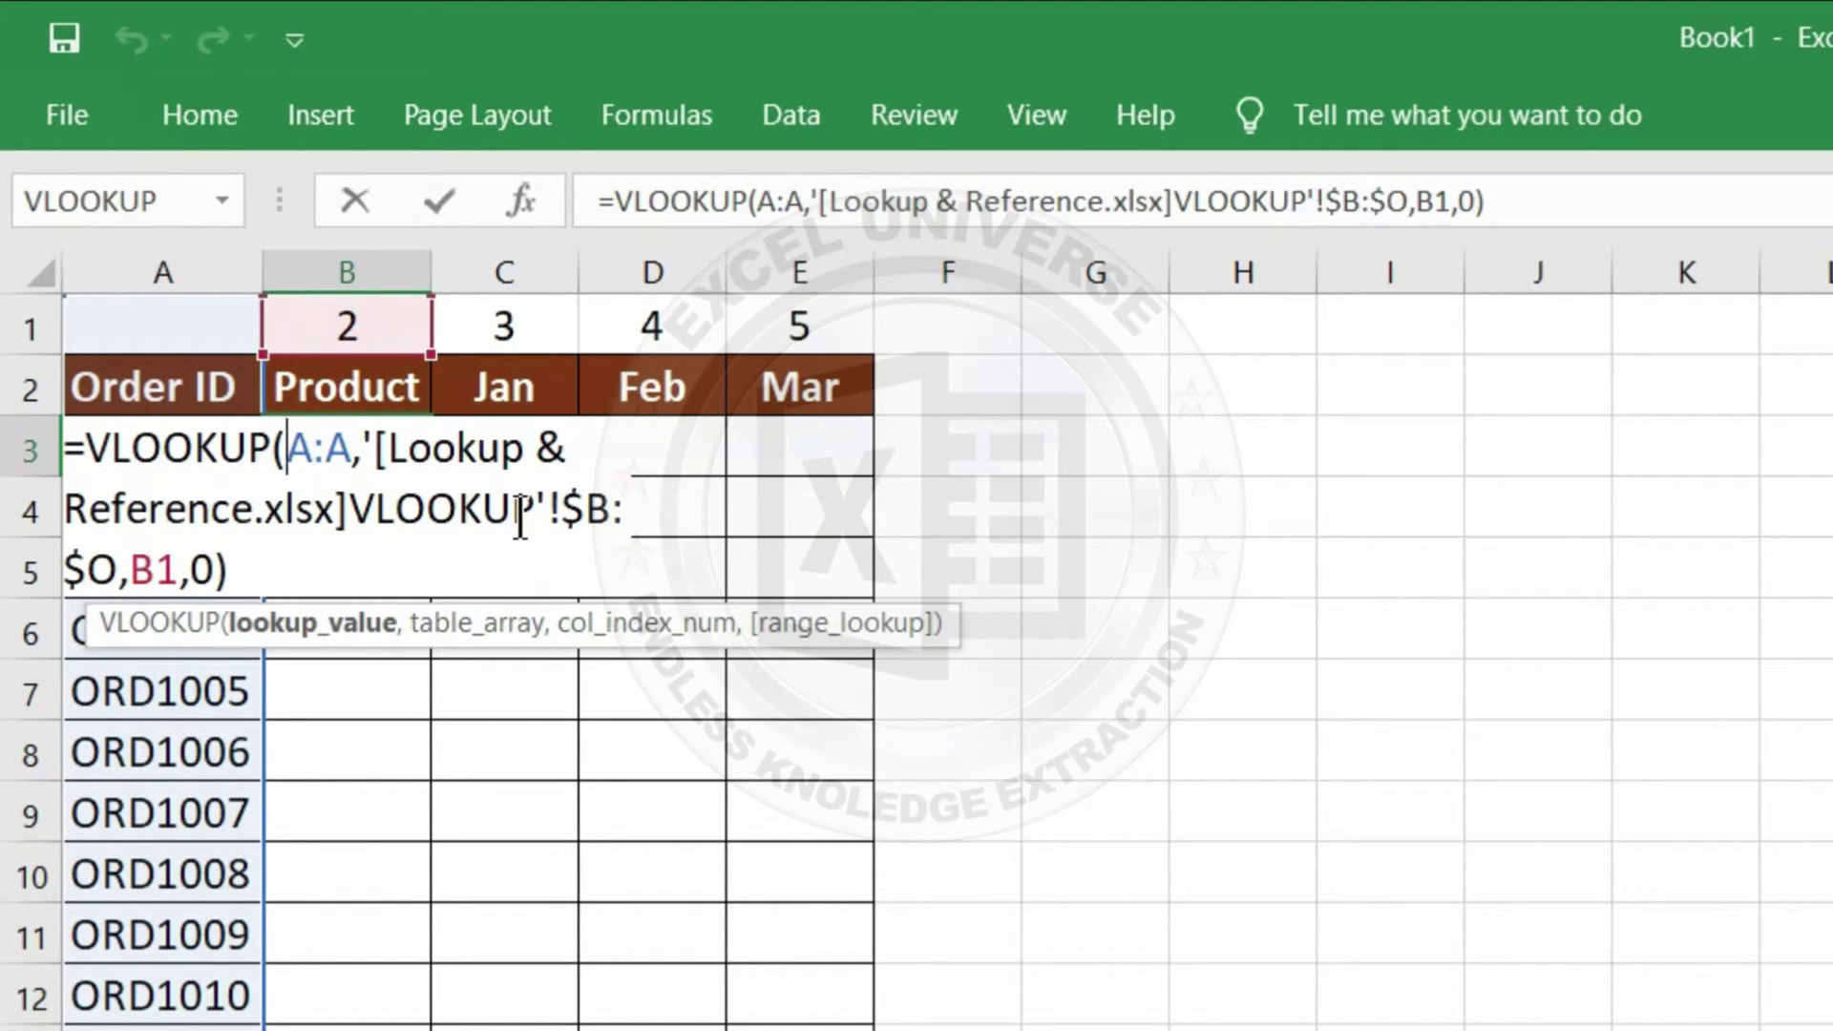
pyautogui.write('$A:')
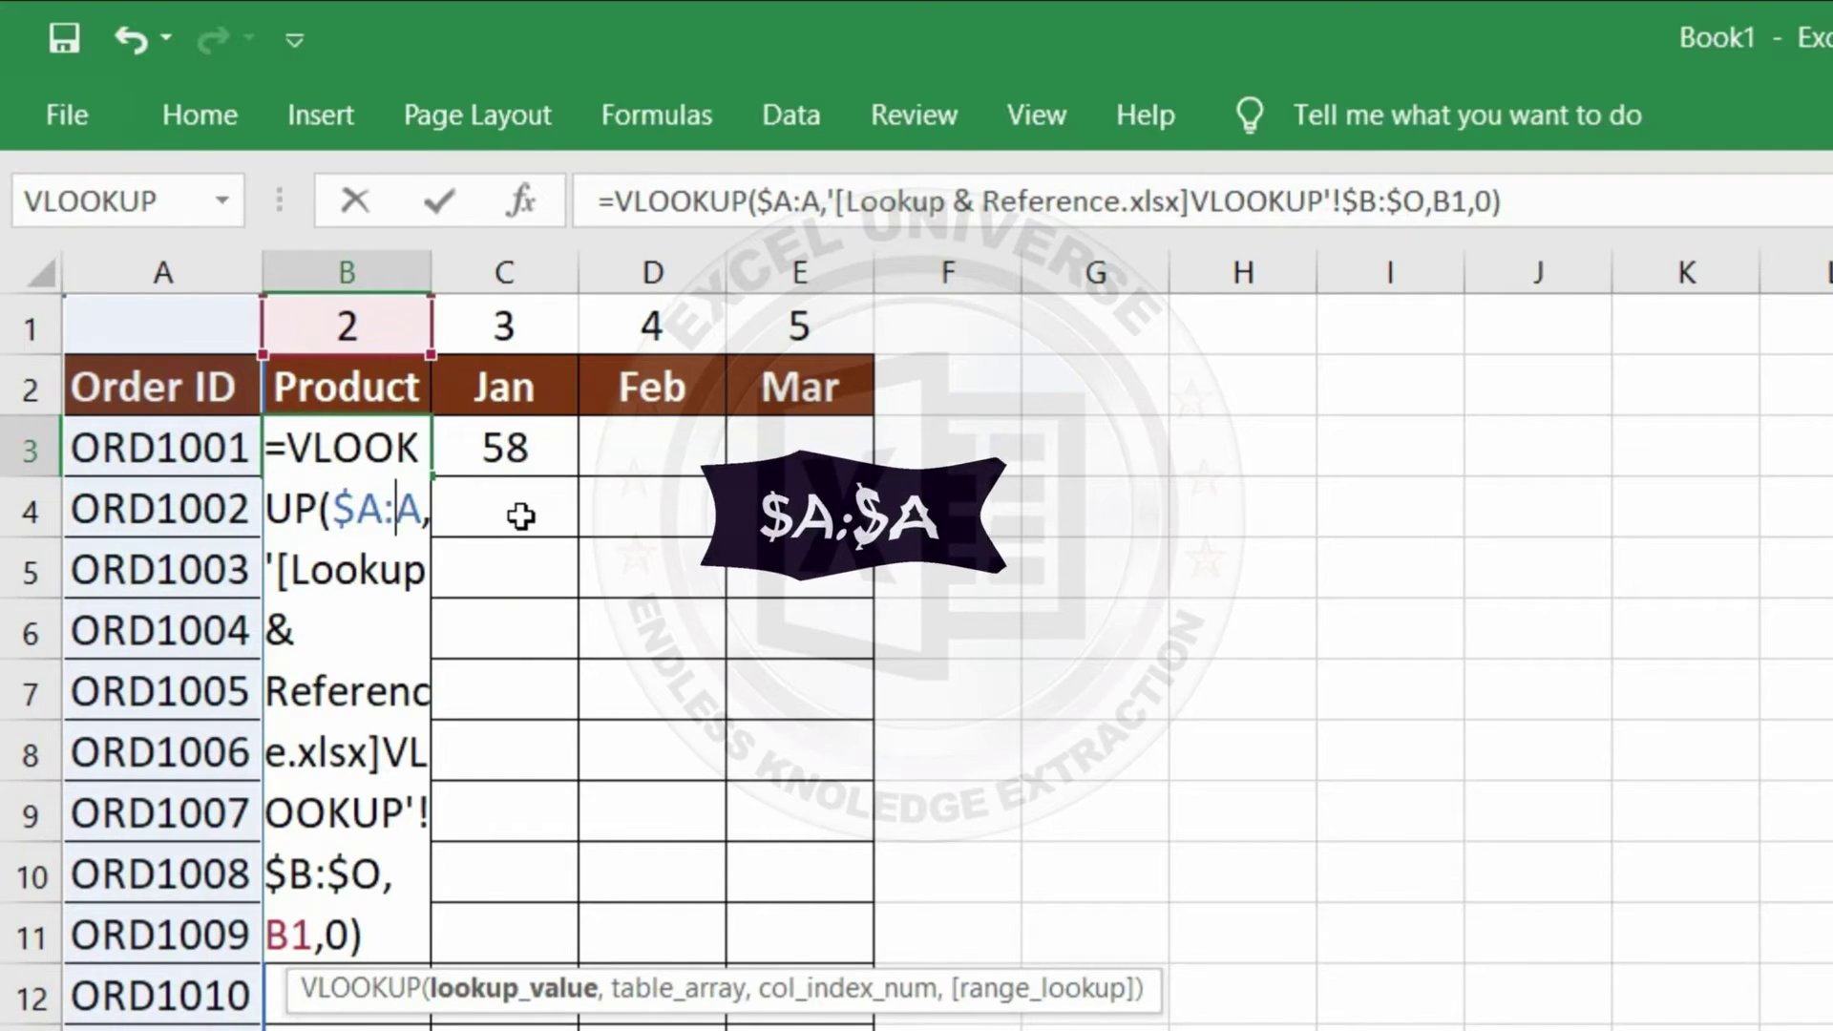
pyautogui.write('$')
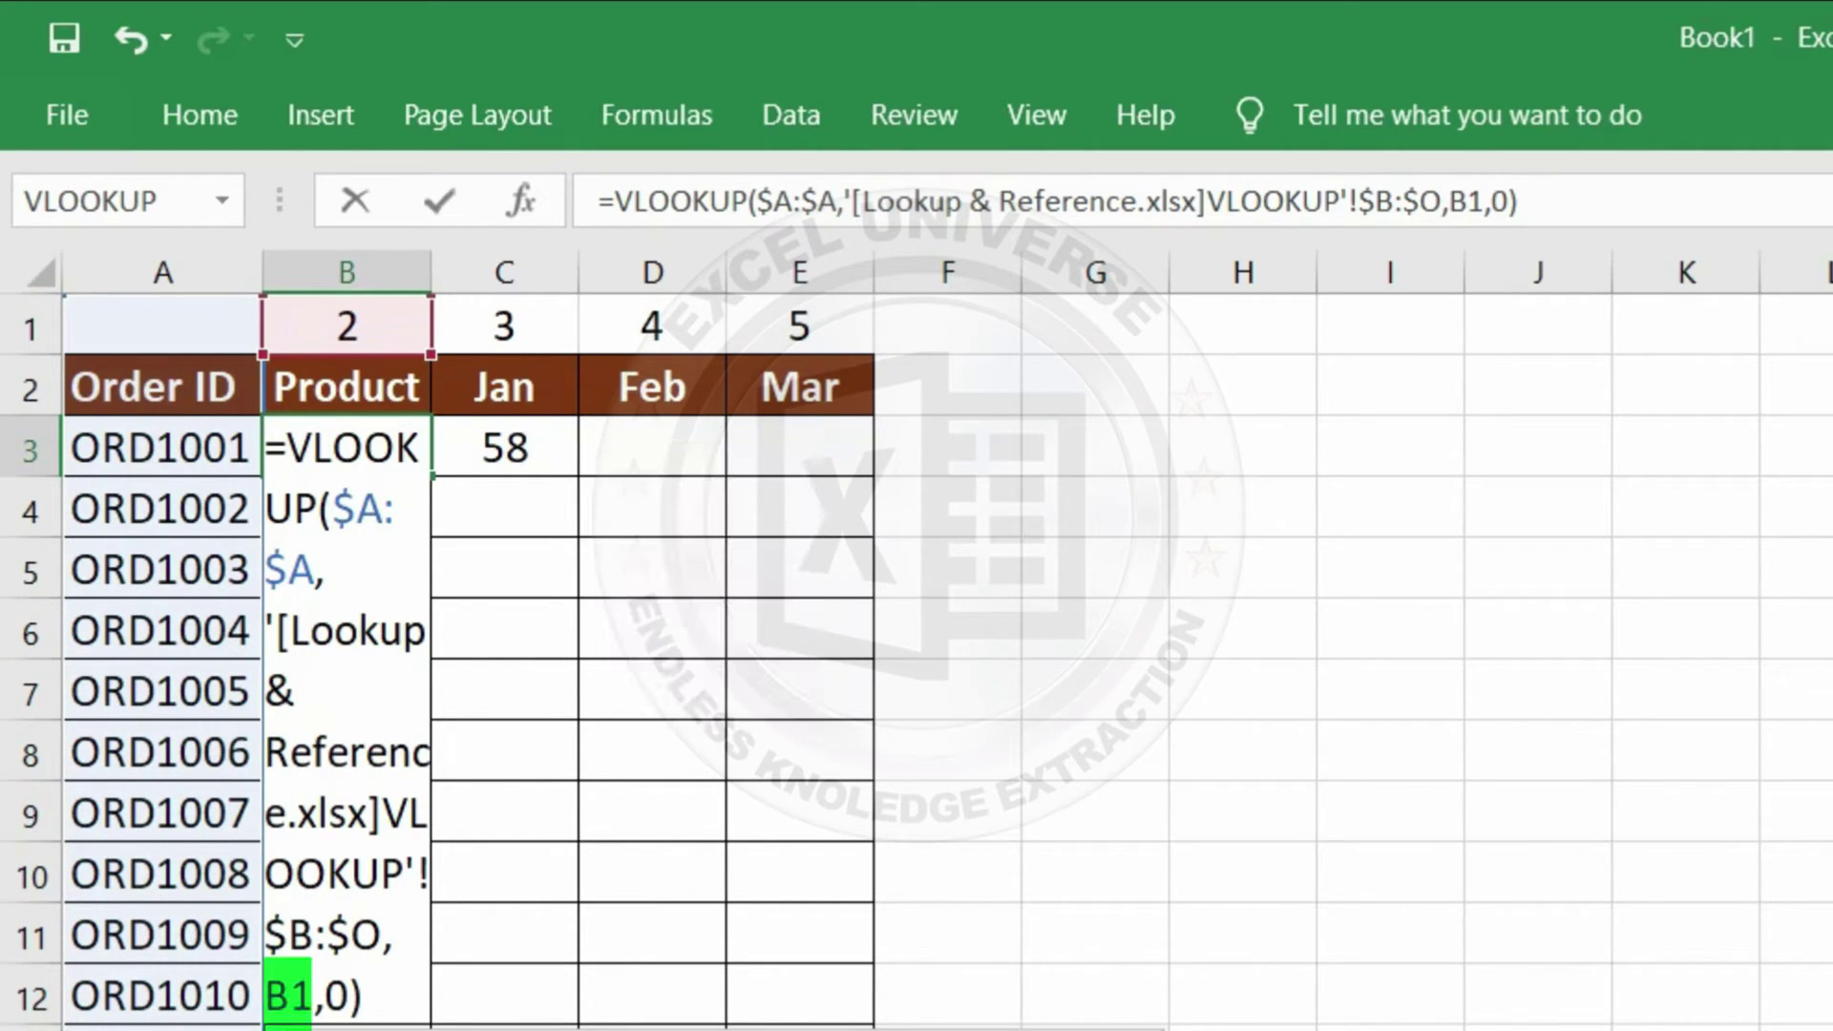
pyautogui.write('$')
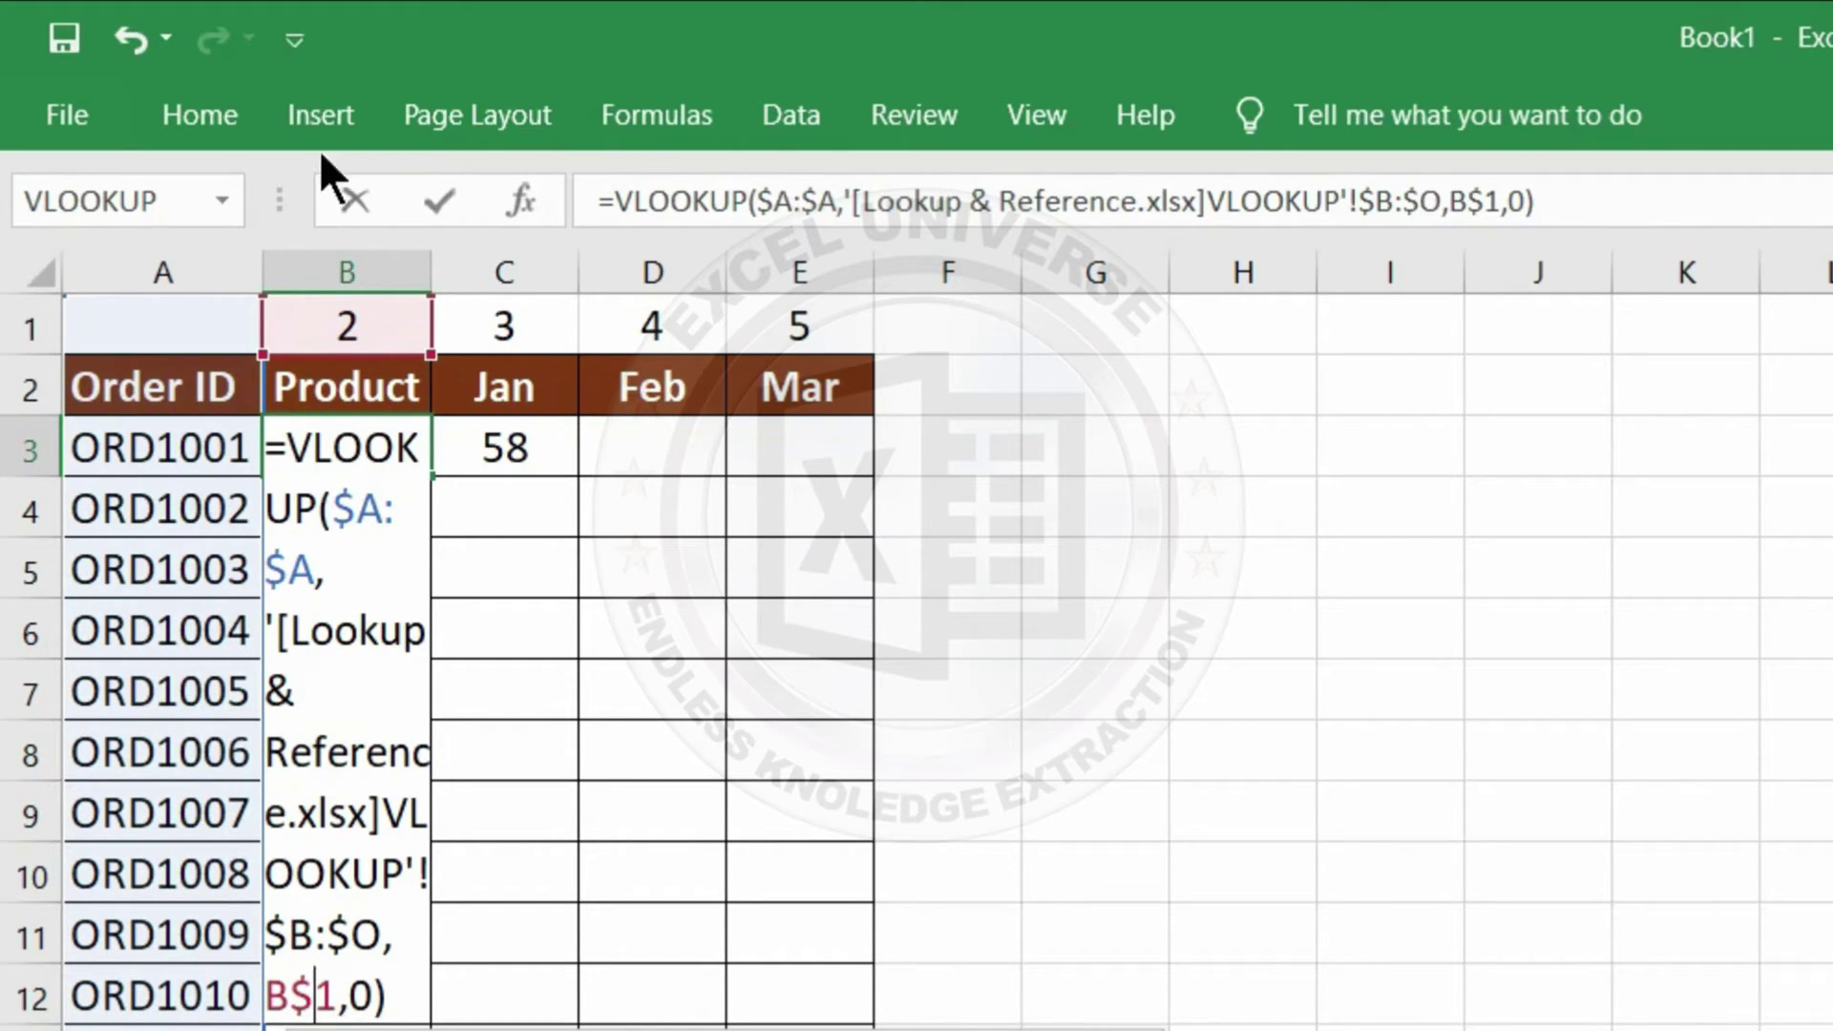
pyautogui.press('Return')
# Copy the B3 formula across B3:E22 and autofit the width of the Product column
pyautogui.press('Up')
pyautogui.hotkey('ctrl', 'c')
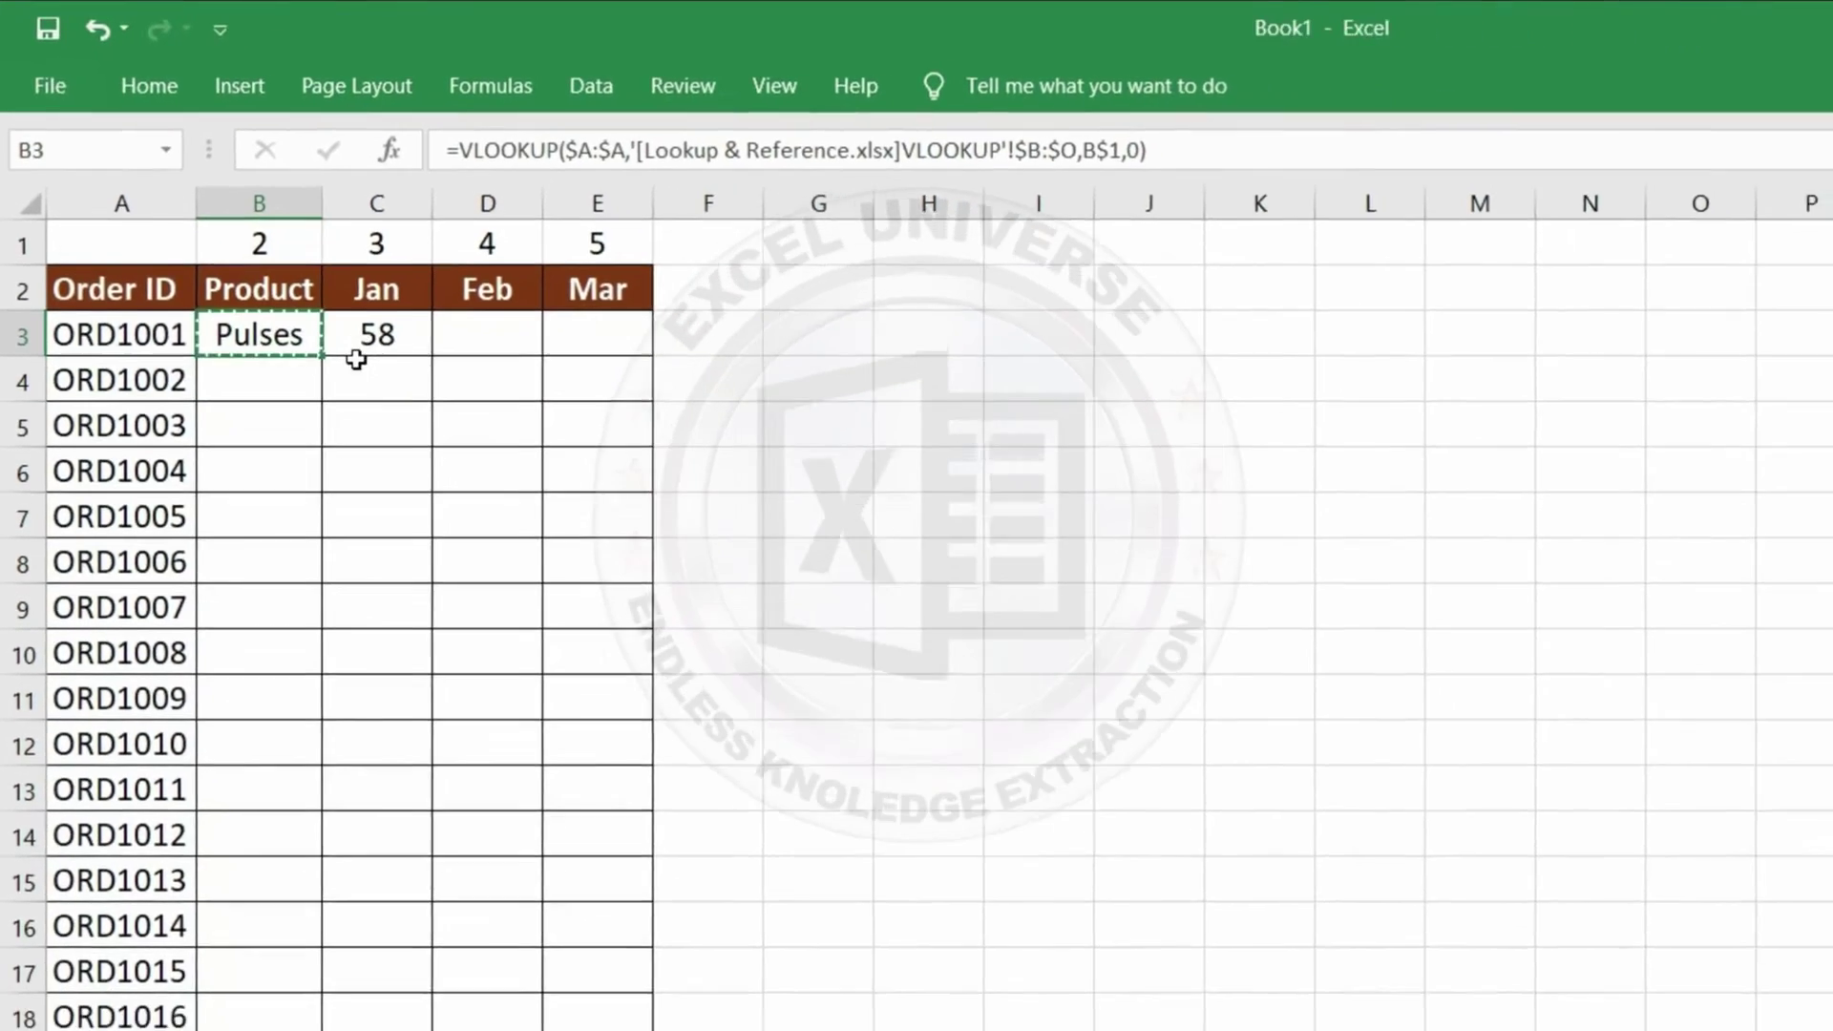
pyautogui.keyDown('shift'); pyautogui.click(507, 992); pyautogui.keyUp('shift')
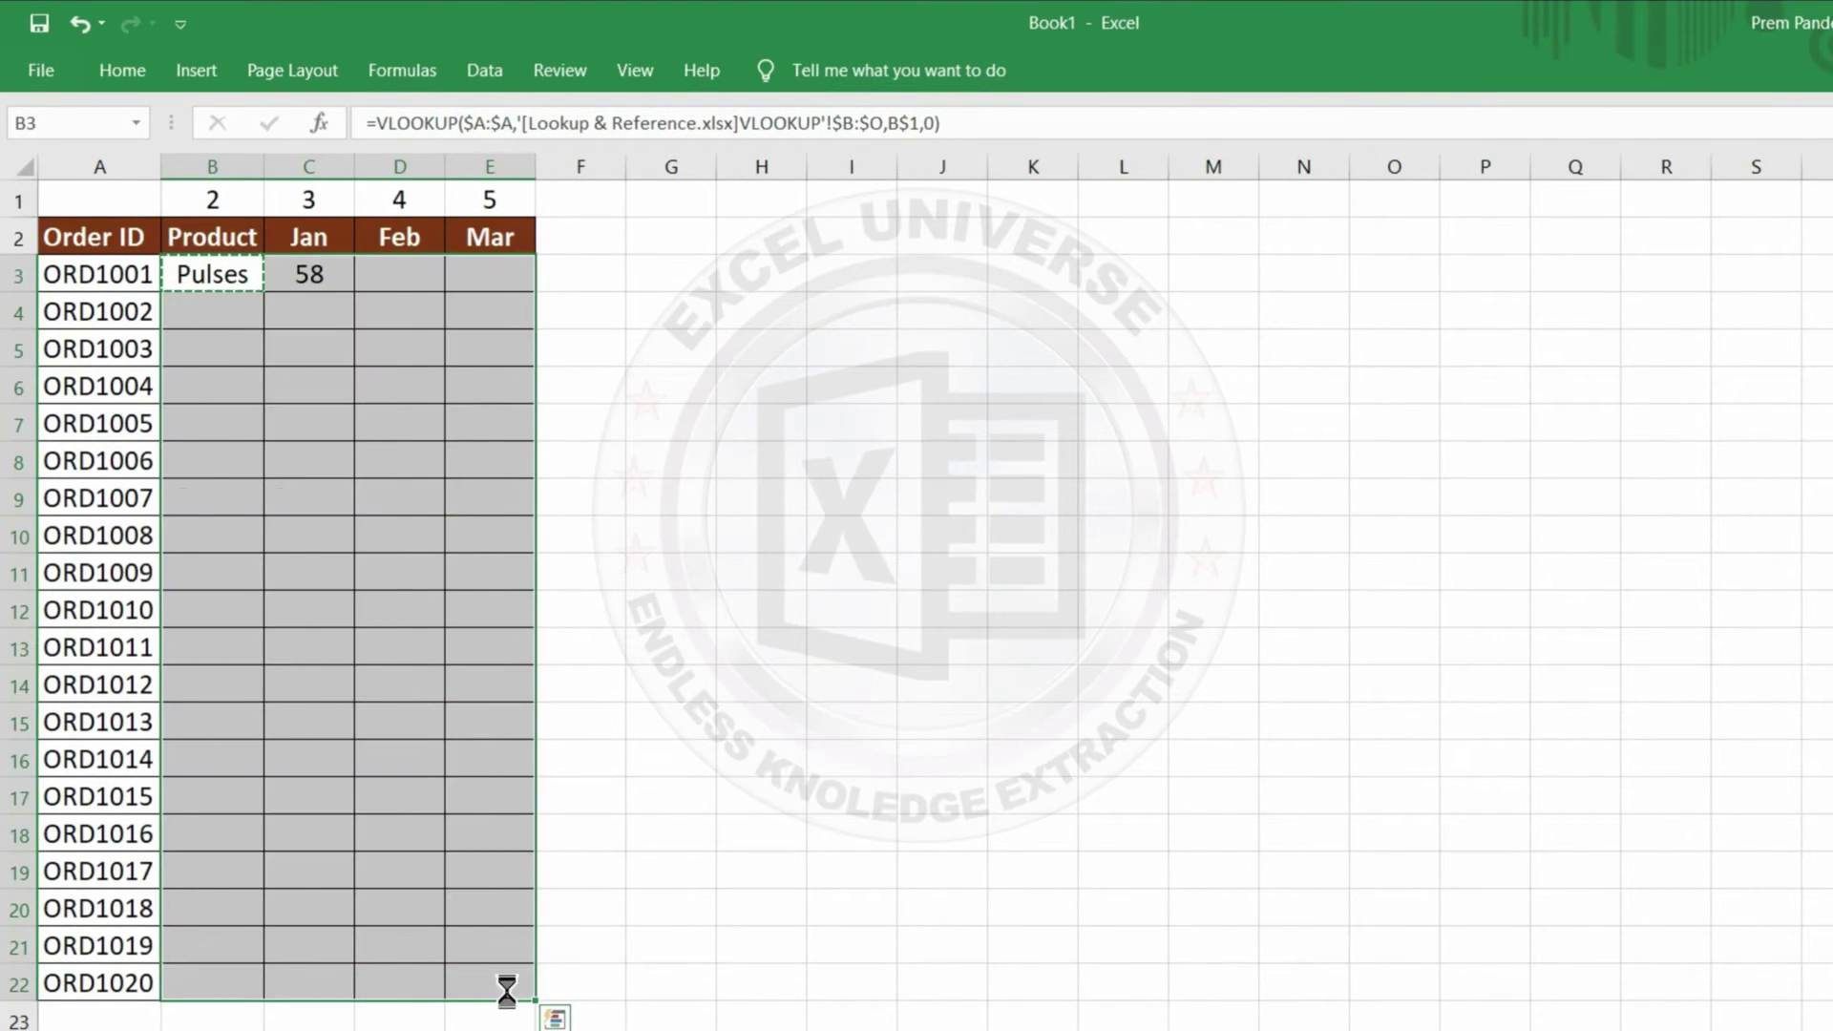
pyautogui.click(371, 681)
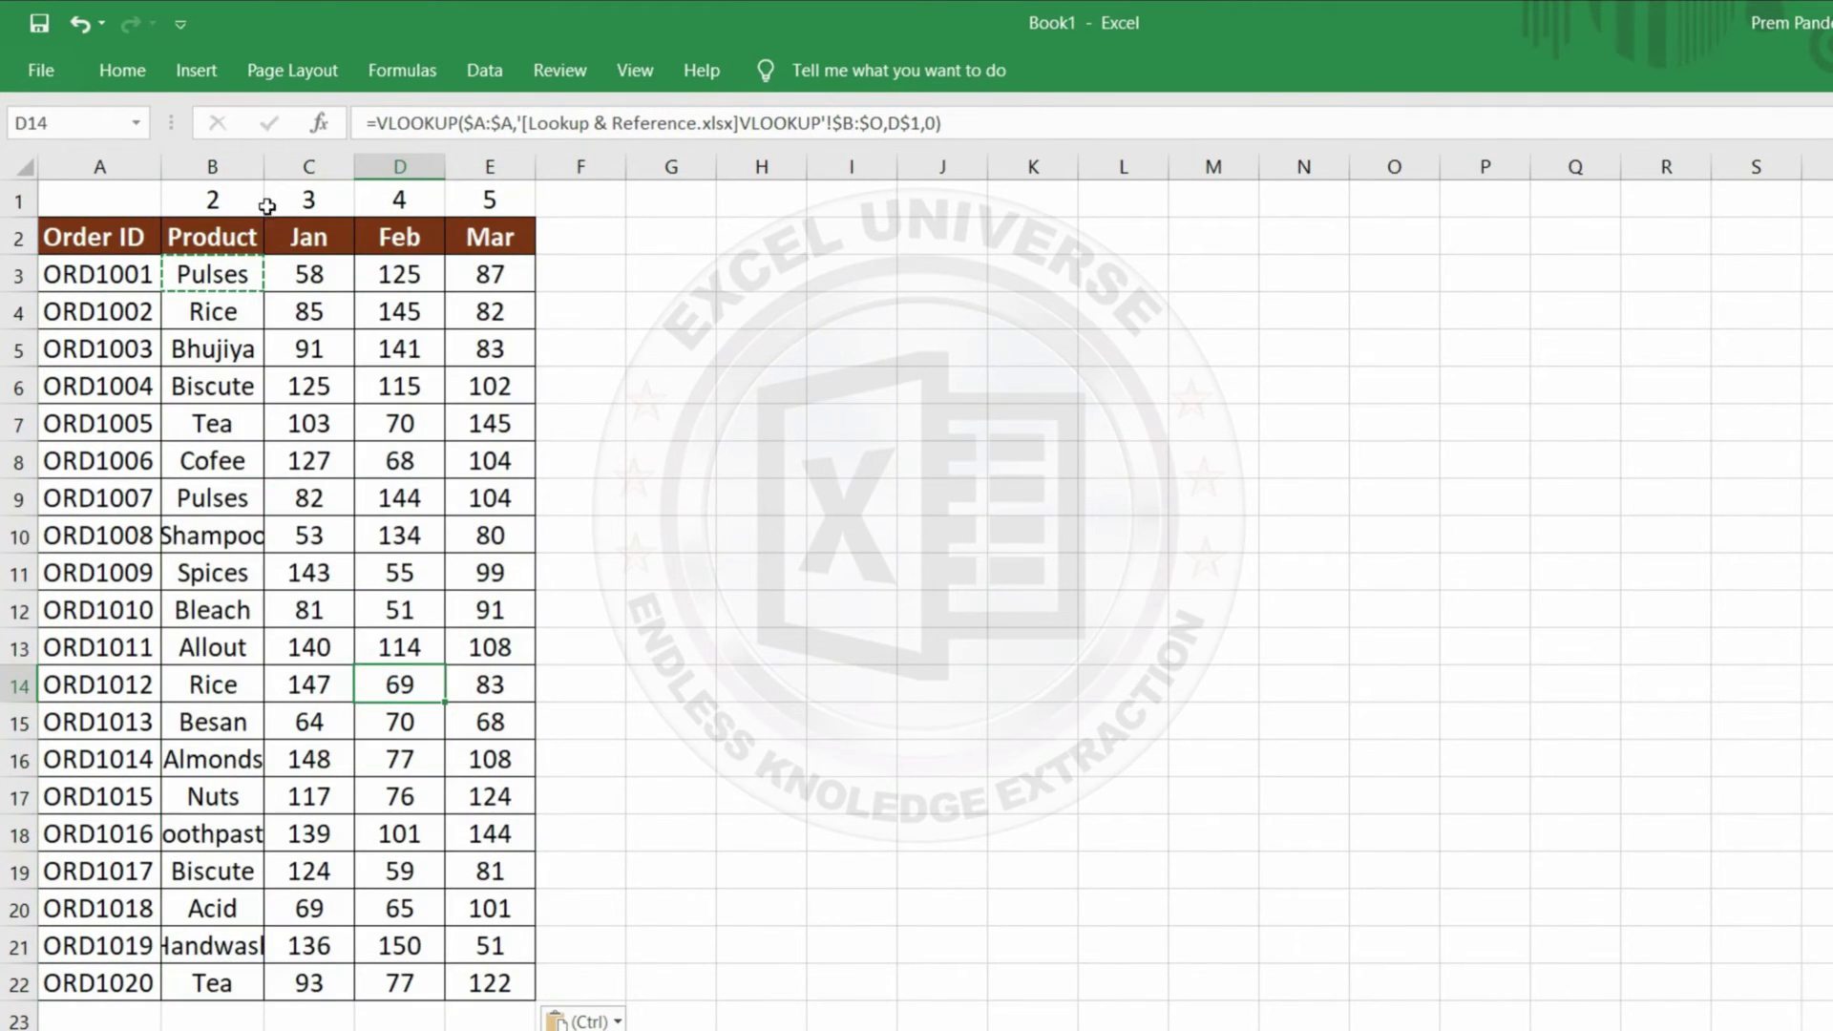
pyautogui.doubleClick(264, 166)
pyautogui.click(361, 392)
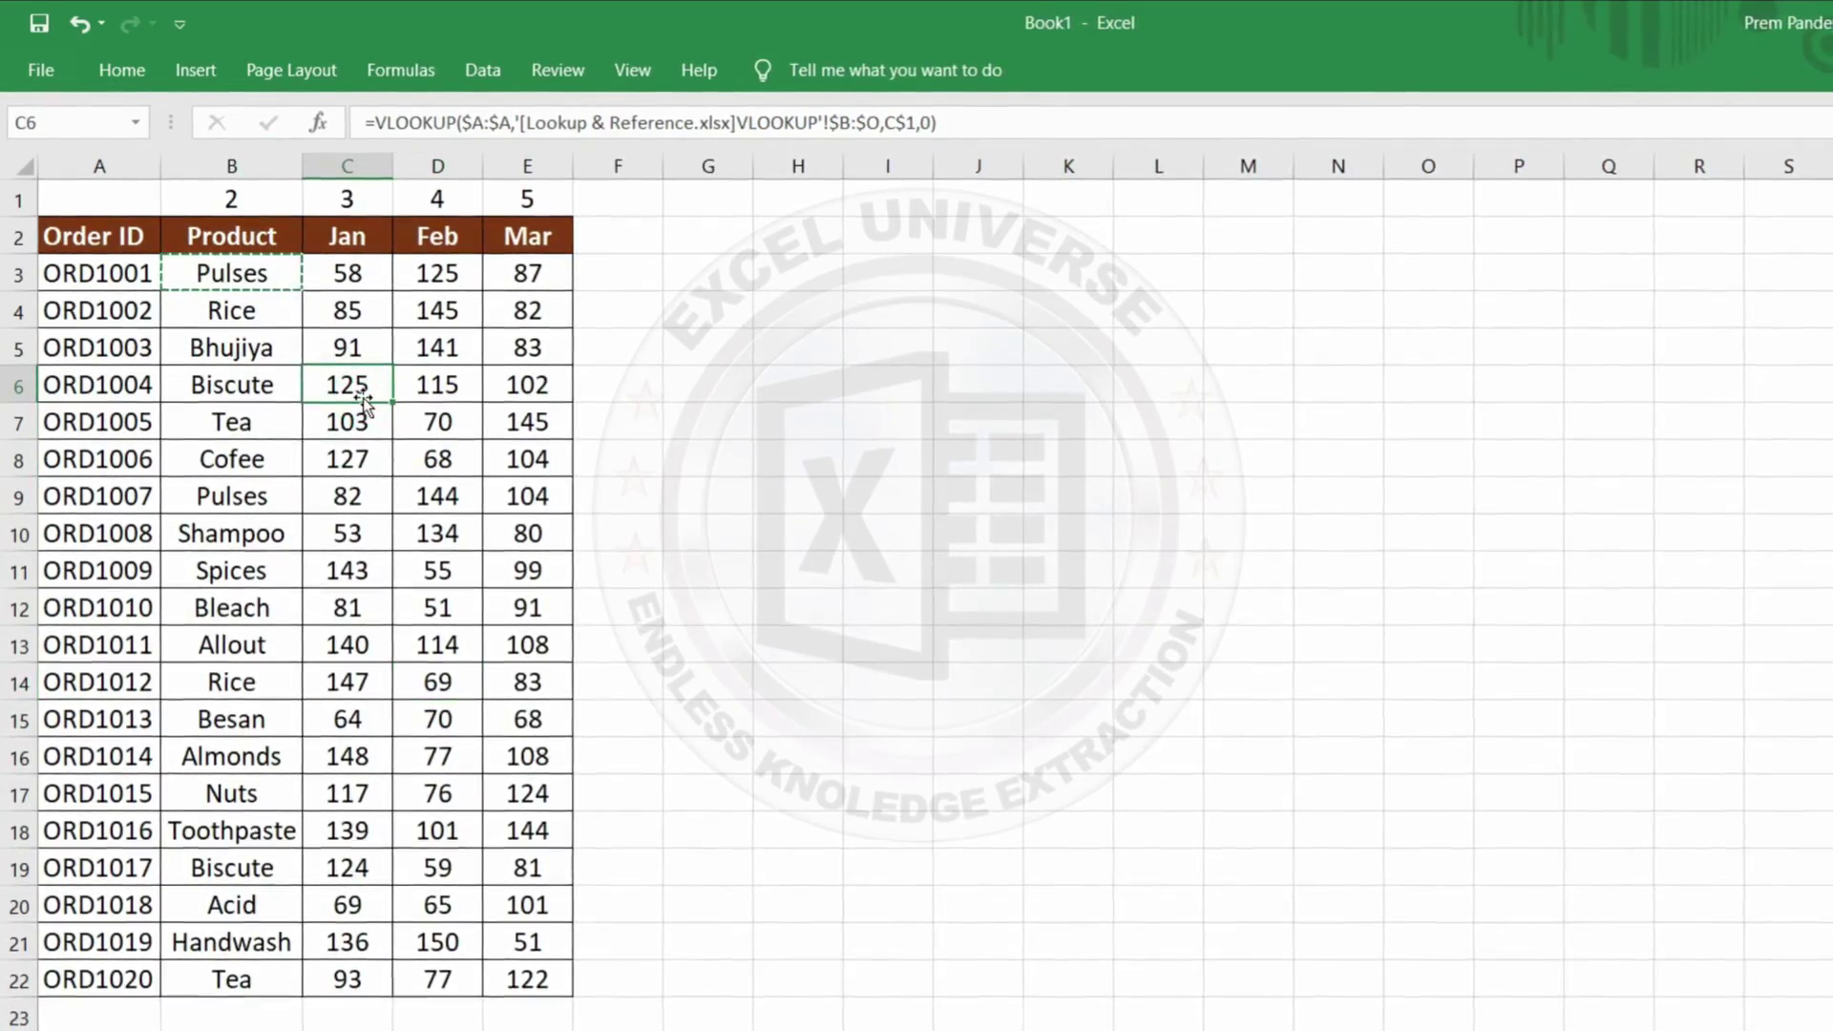